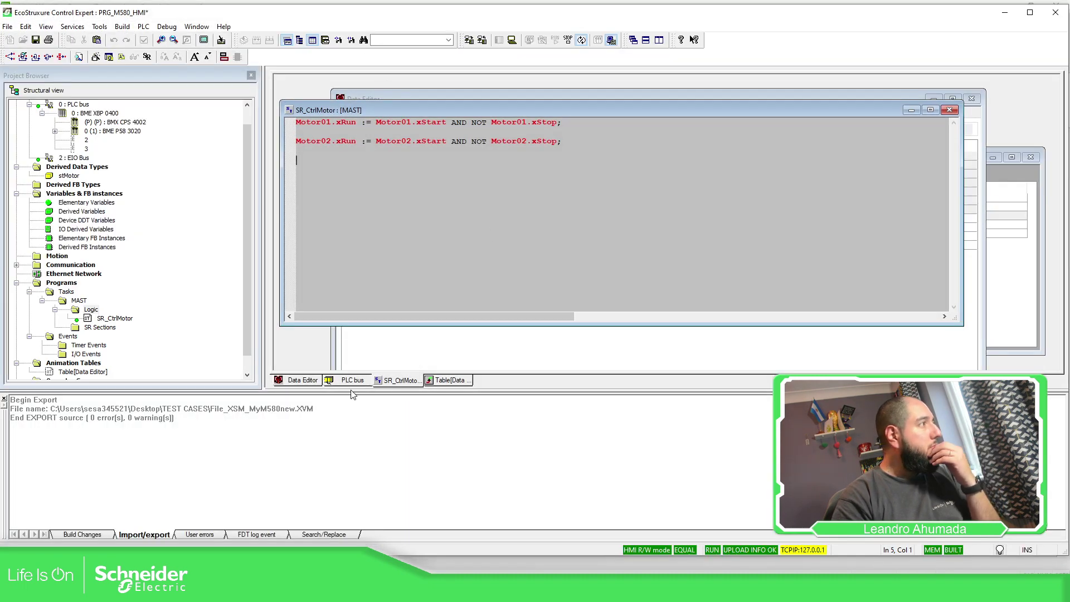
Step: Bring up the project's variables in the Data Editor and select the Motor01 variable
click(311, 384)
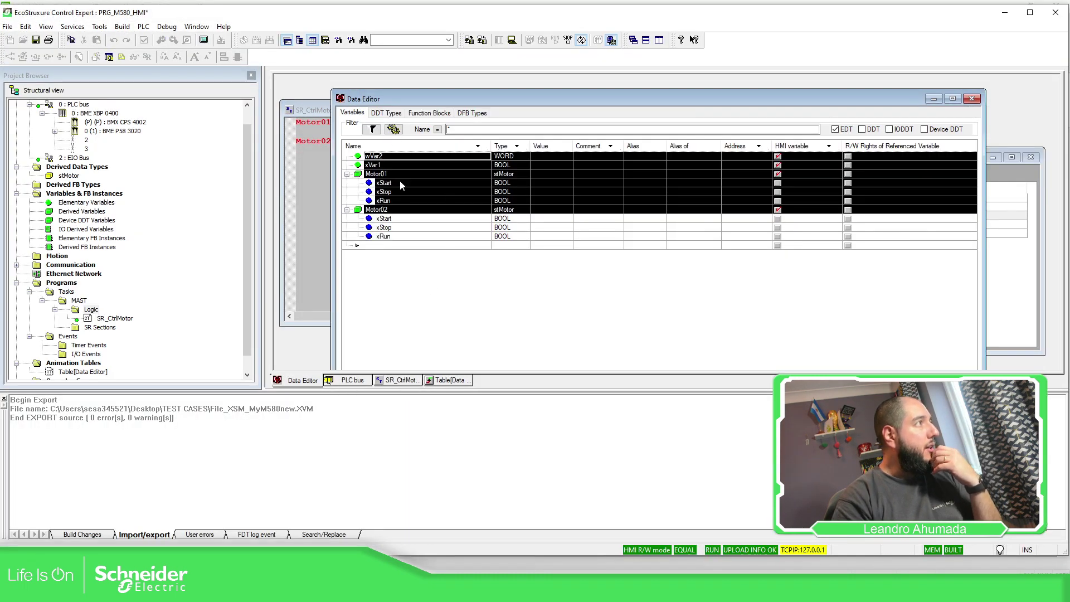
click(390, 176)
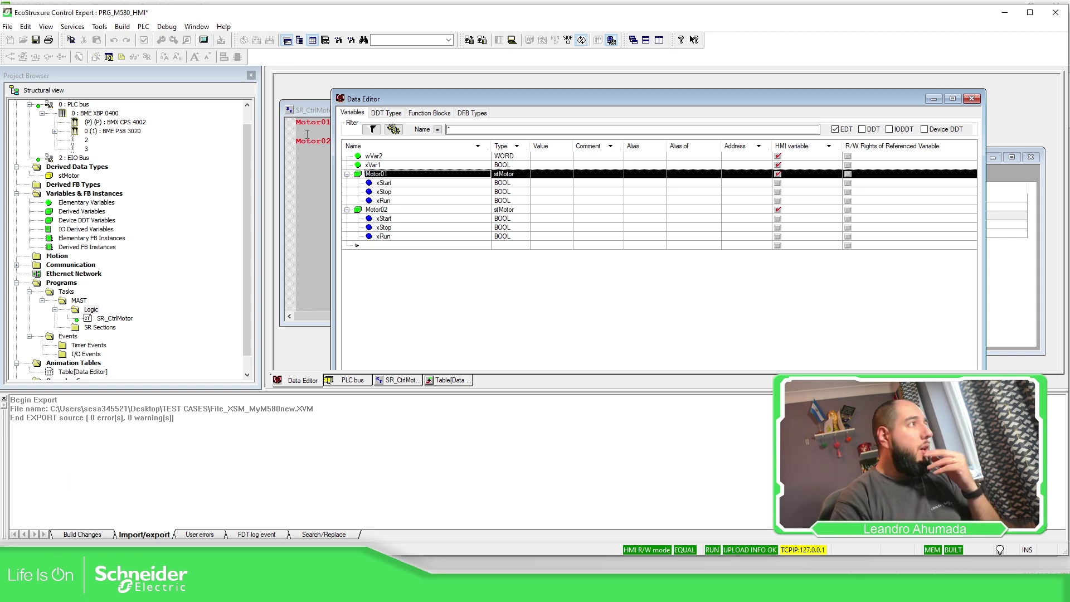
Step: Create a new program unit named PRG_CtrlMotor in the Logic folder of the MAST task, authorizing the modification
click(89, 311)
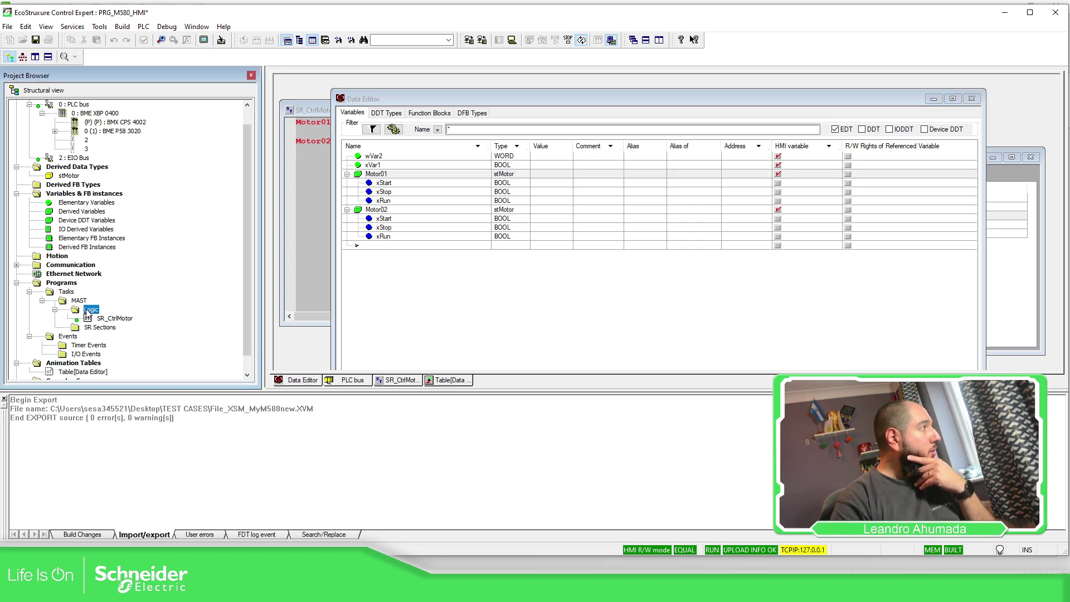
right_click(89, 311)
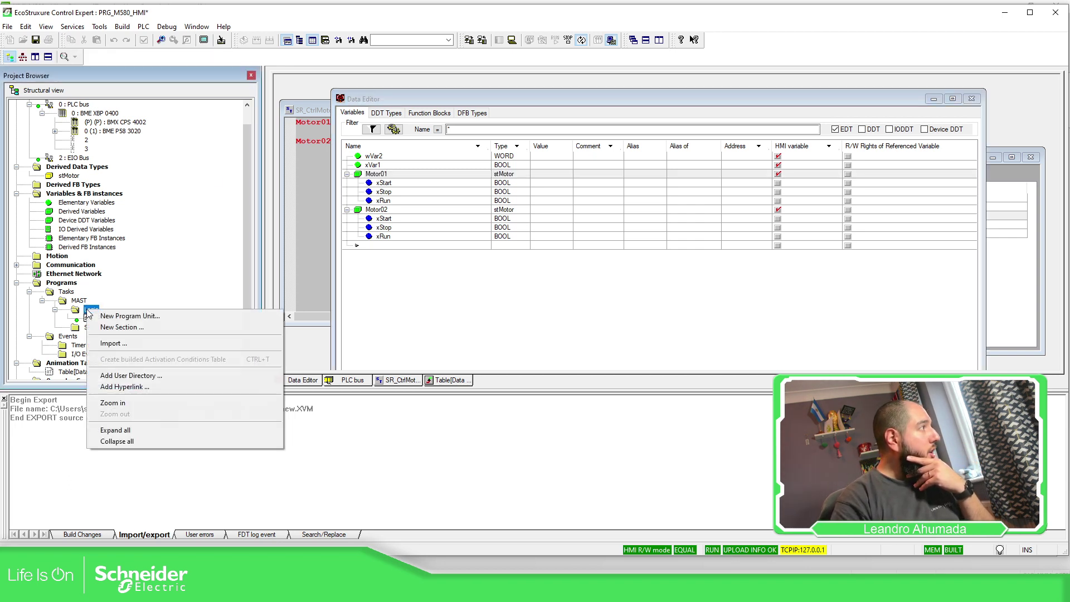
click(123, 316)
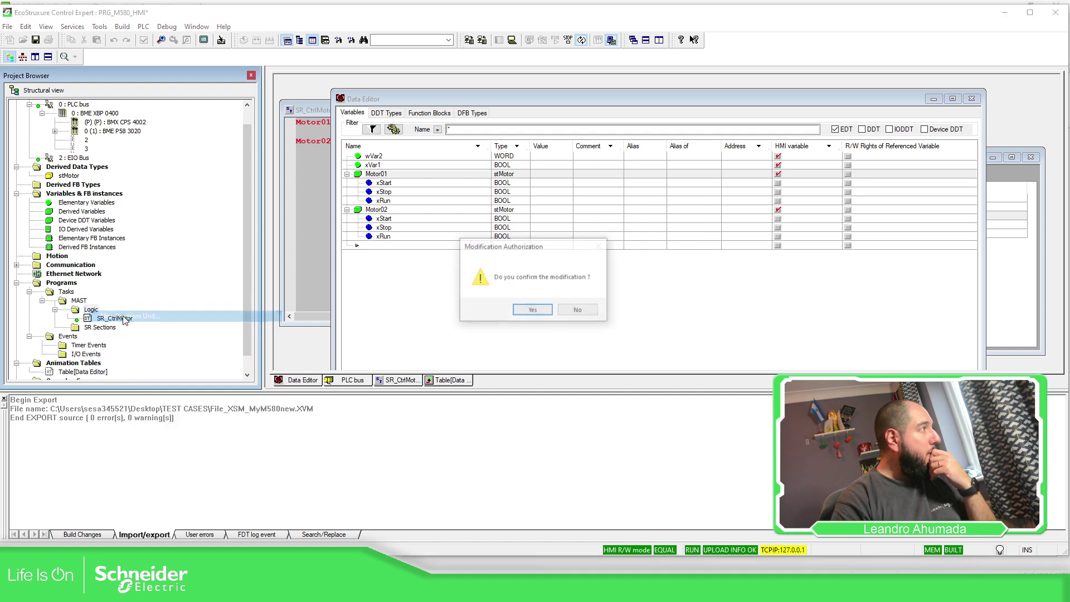
click(533, 311)
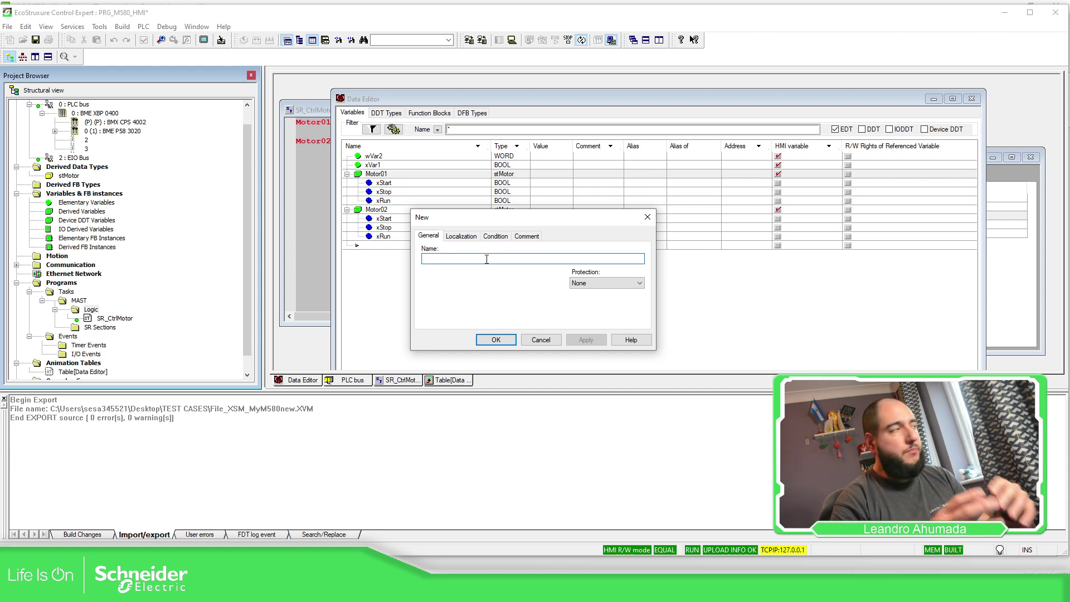
text(PRG_CtrlMotor)
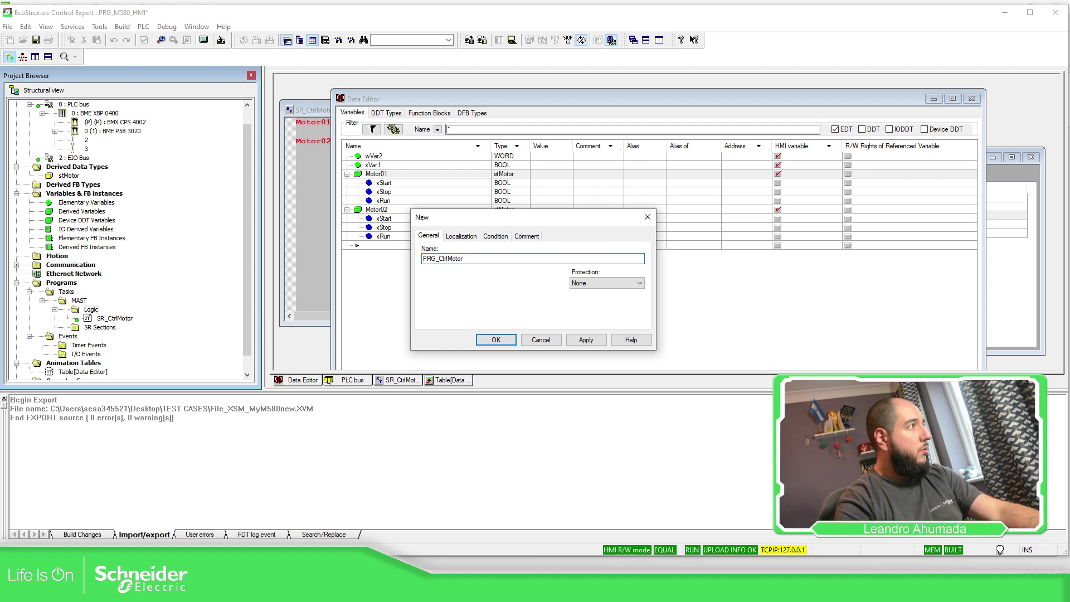
key(Return)
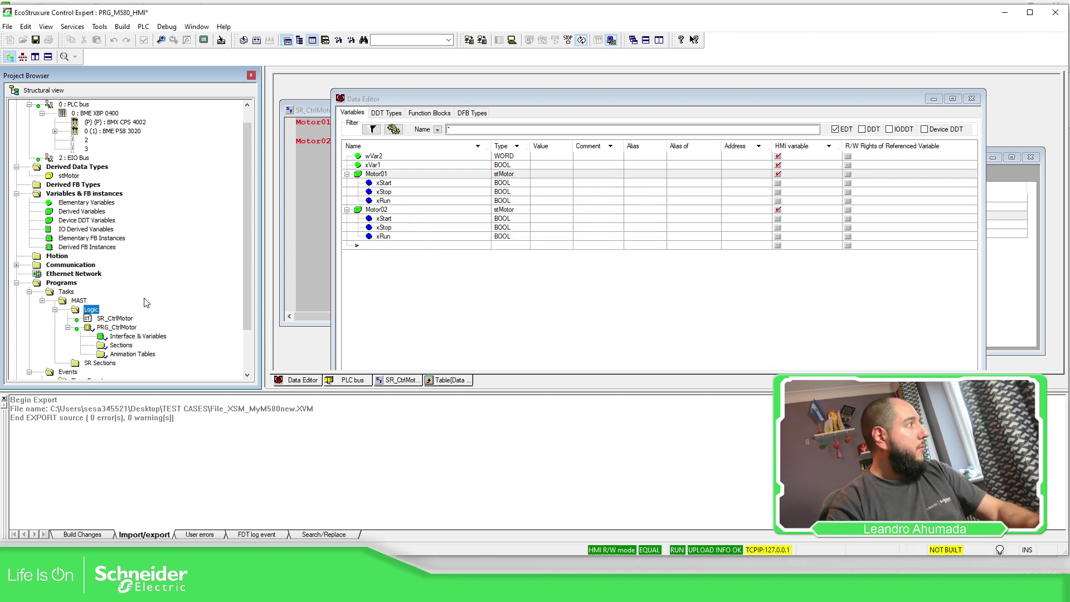
Step: Close the SR_CtrlMotor section, the Data Editor, the animation table and the PLC bus window to clear the workspace
double_click(123, 320)
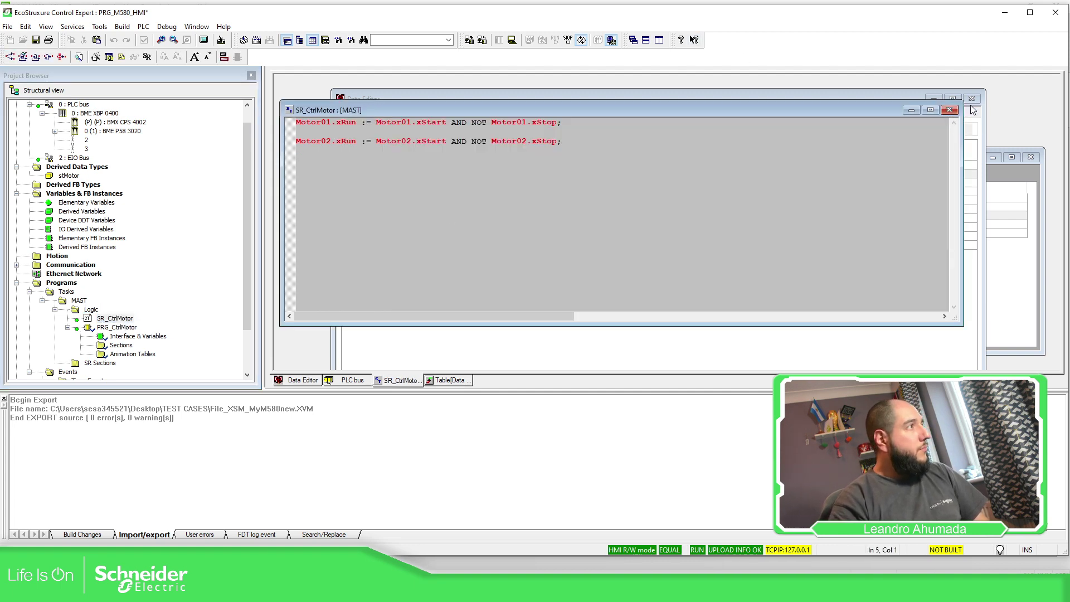
click(949, 110)
click(116, 310)
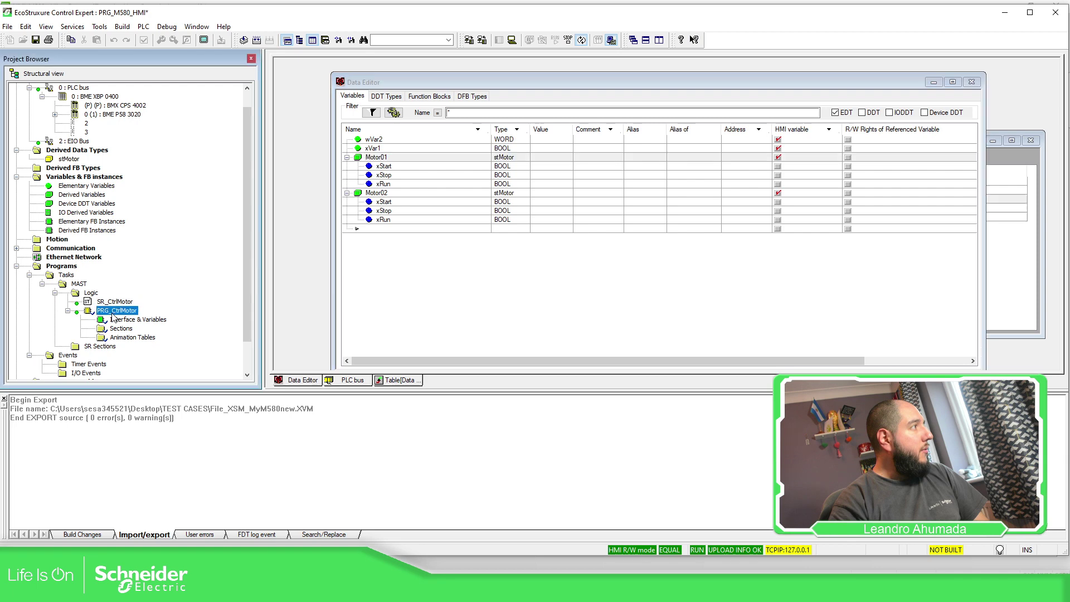
click(197, 26)
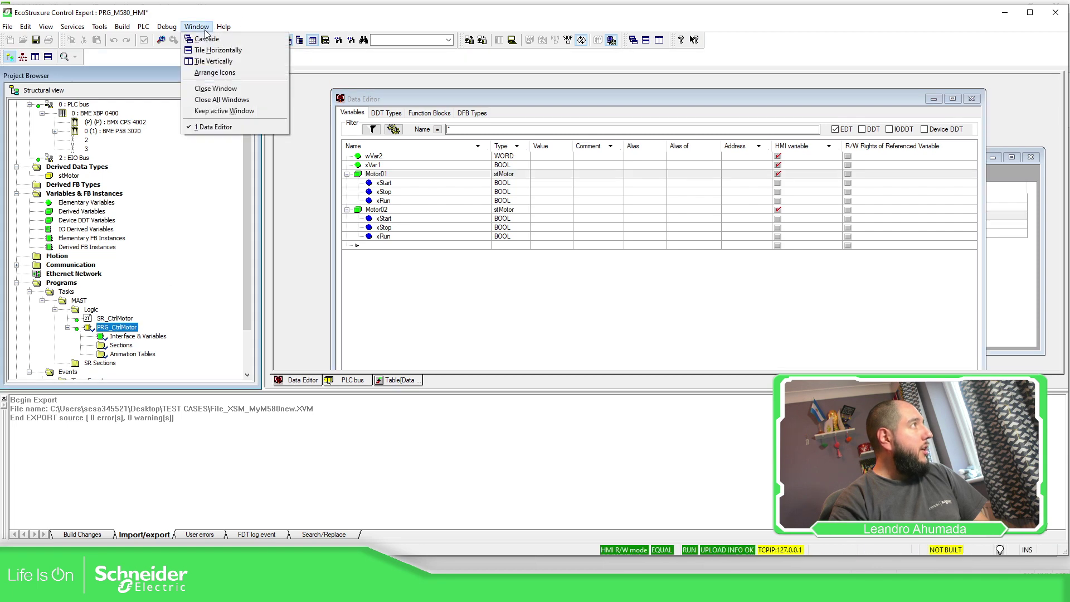
click(221, 88)
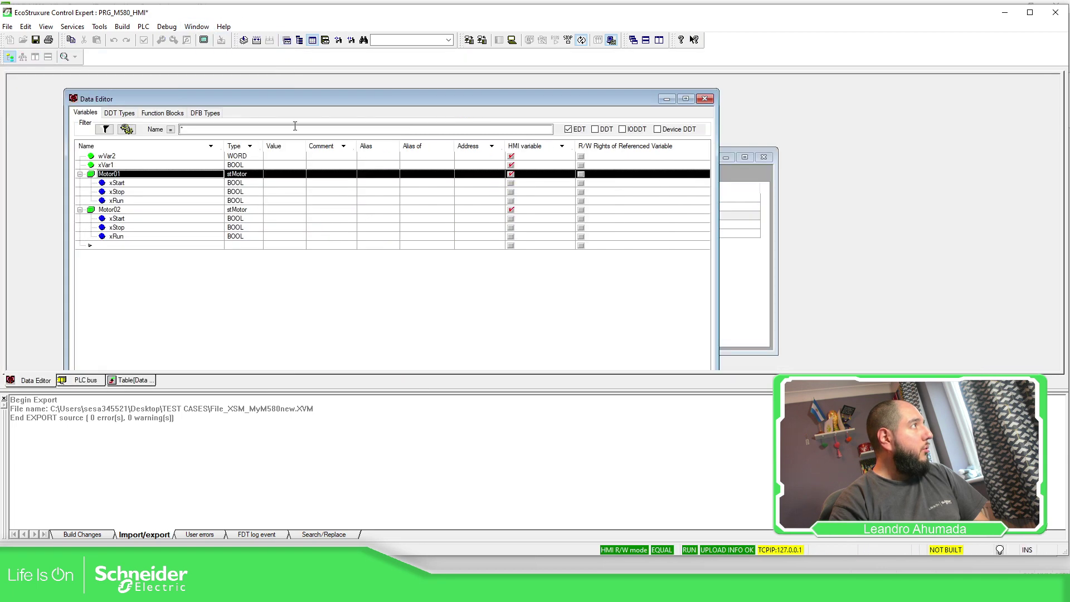
click(703, 99)
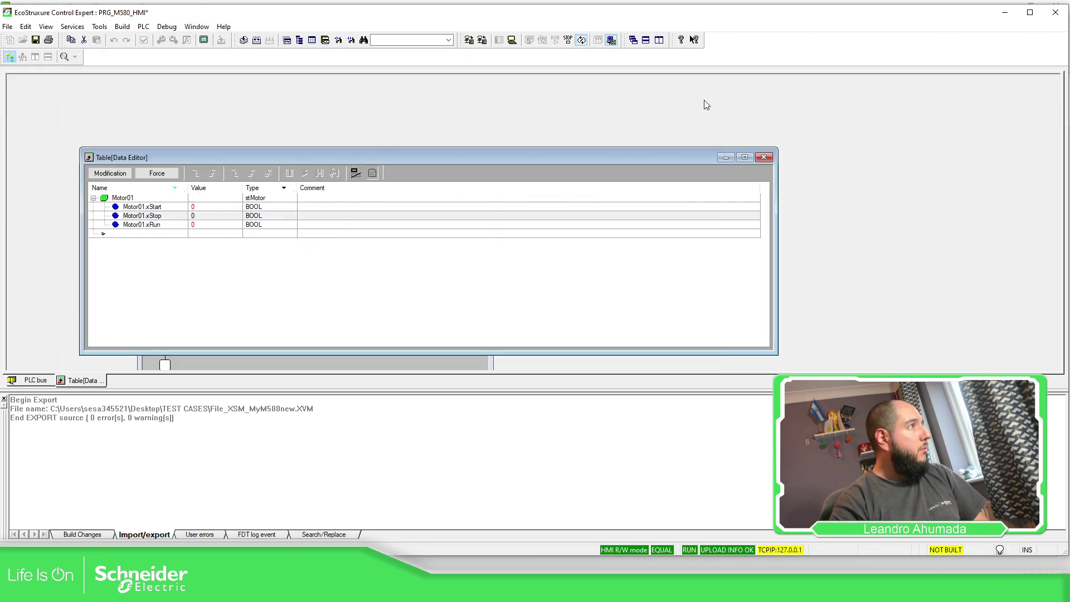
click(762, 157)
click(479, 215)
Step: Reopen the Project Browser
click(100, 26)
mouse_move(45, 28)
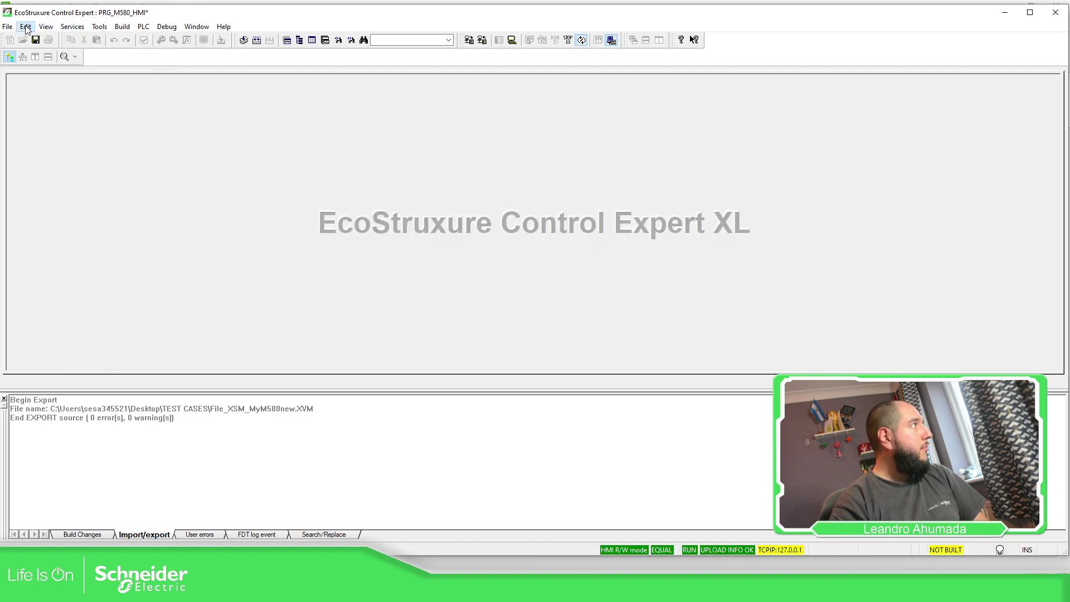
click(72, 27)
mouse_move(106, 30)
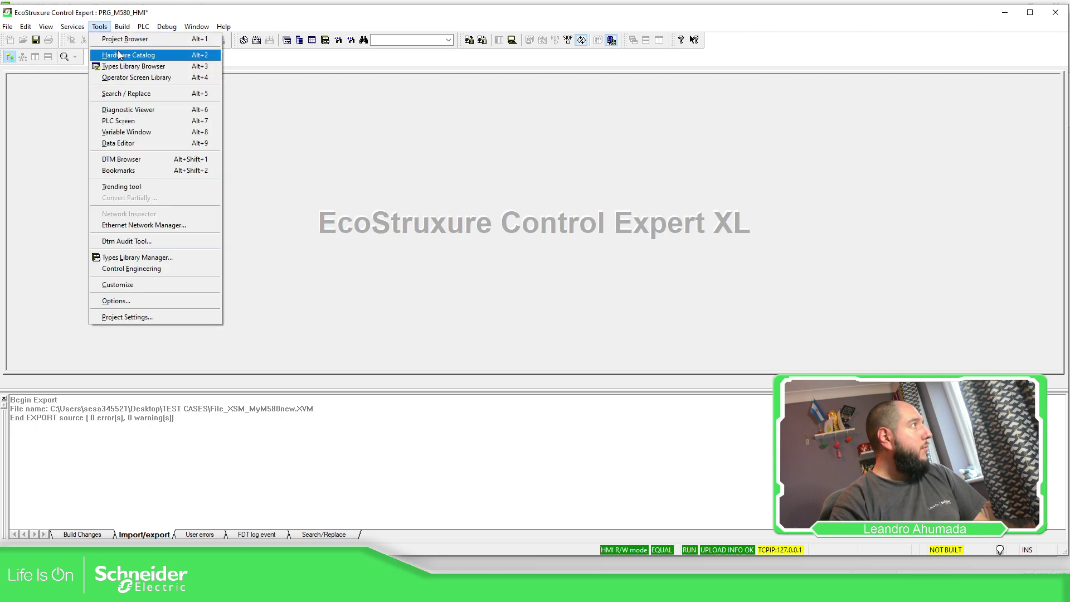
click(125, 39)
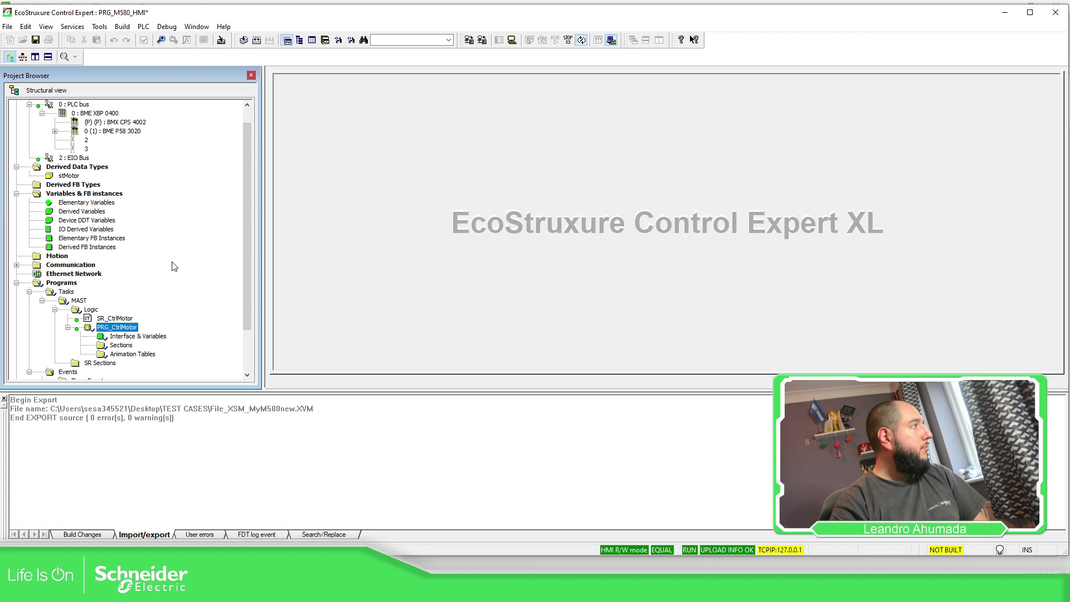
Step: Open the Interface & Variables editor of the PRG_CtrlMotor unit, then reposition and resize its window in the workspace
double_click(107, 330)
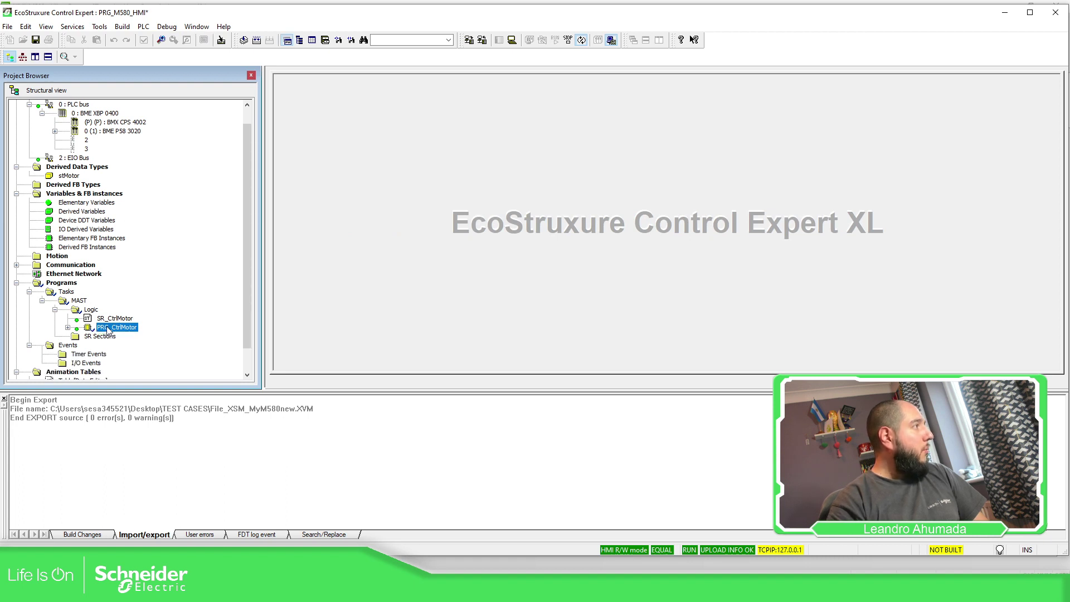
double_click(107, 330)
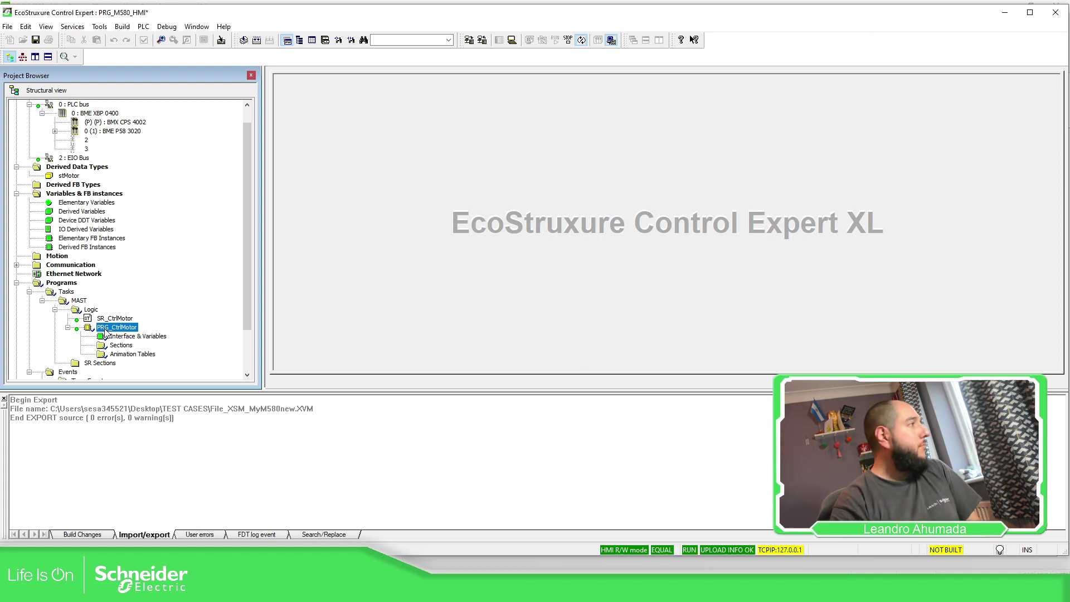
double_click(121, 336)
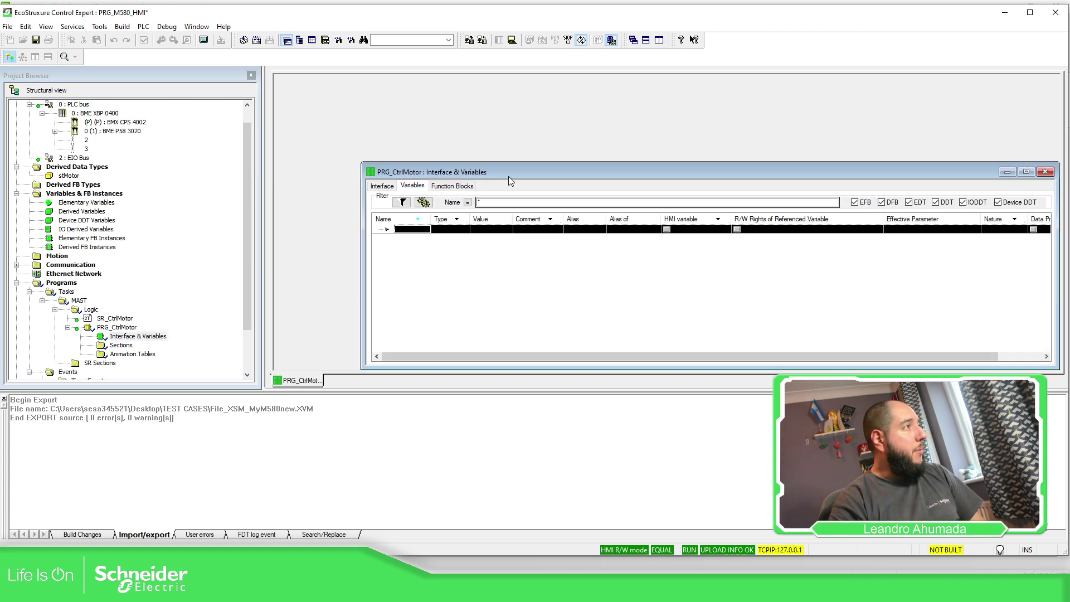
drag(518, 170, 454, 102)
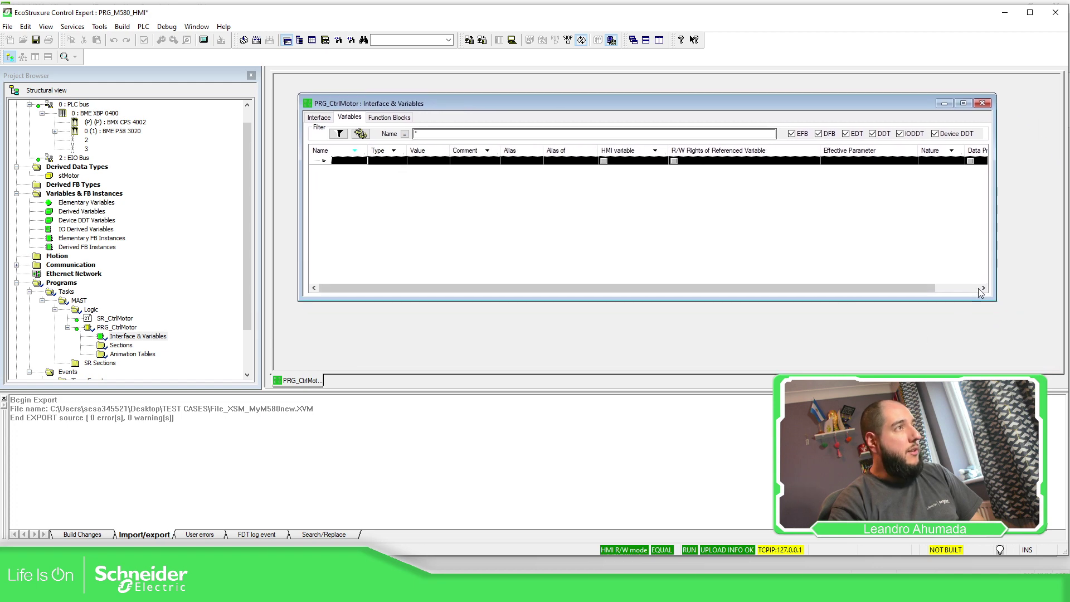
drag(996, 300, 963, 333)
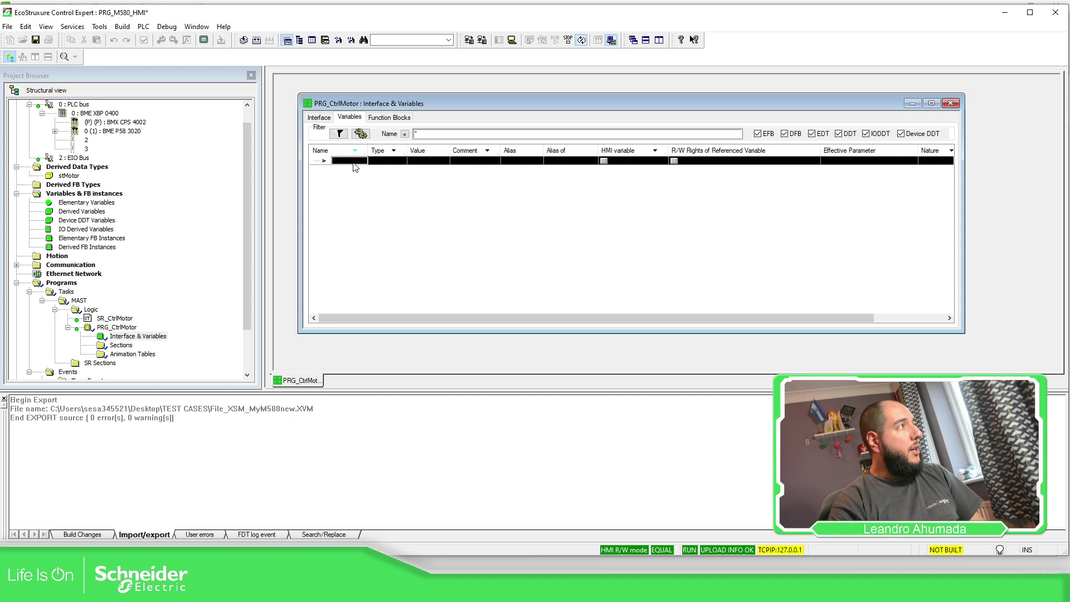
Step: Add a local variable named Pump01 to the PRG_CtrlMotor program unit
click(350, 162)
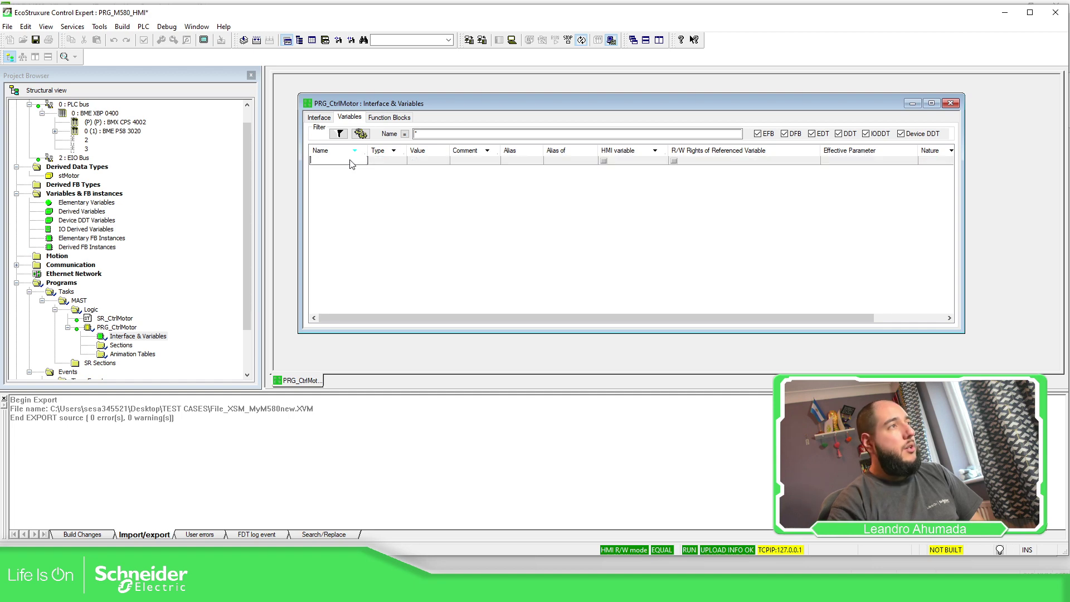
text(M)
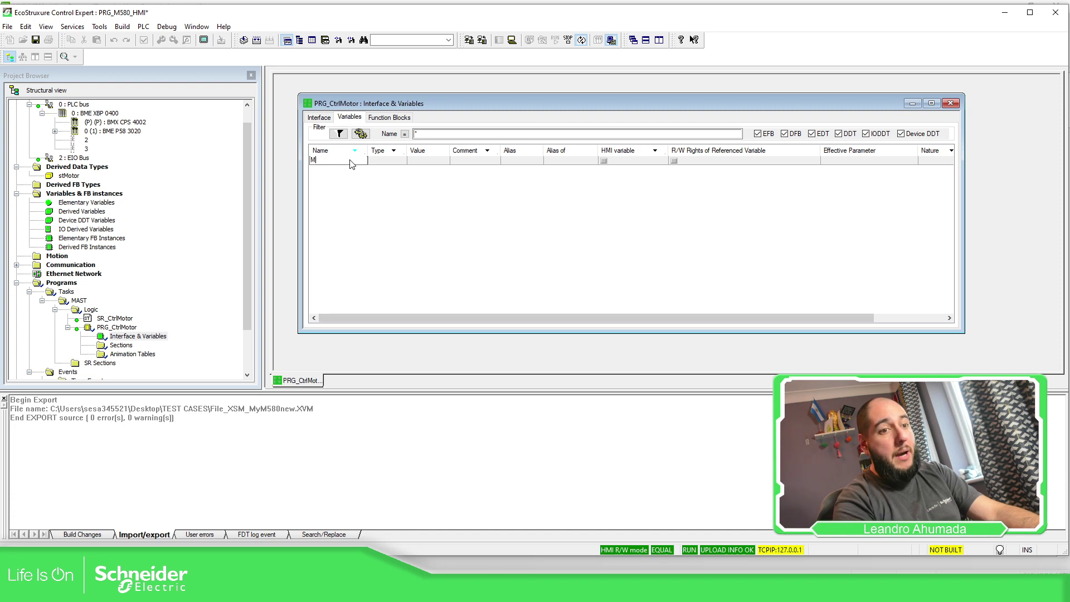
text(otorPump)
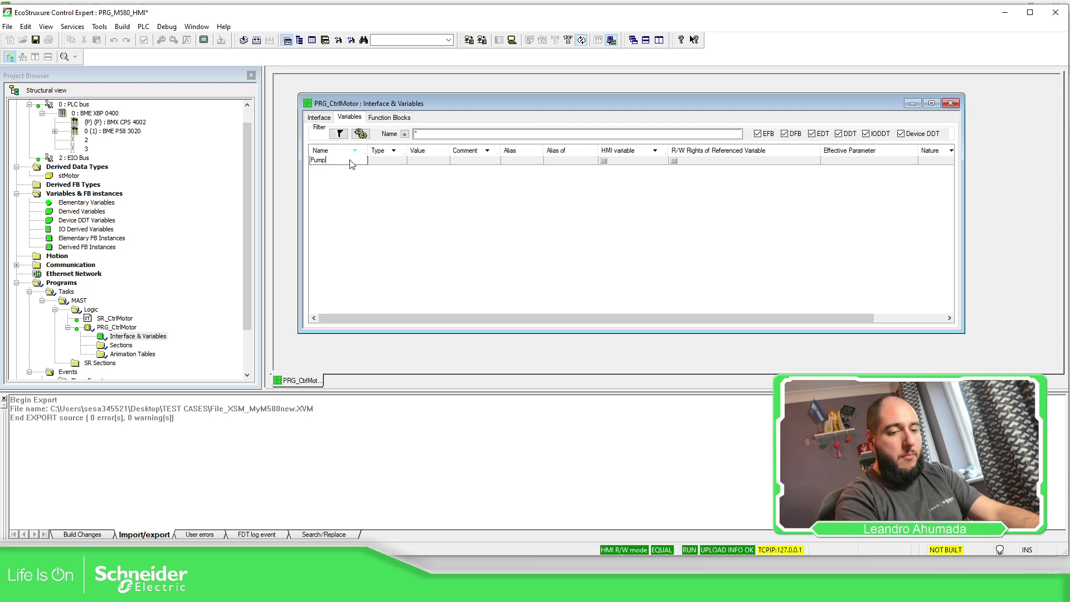
text(01)
key(Return)
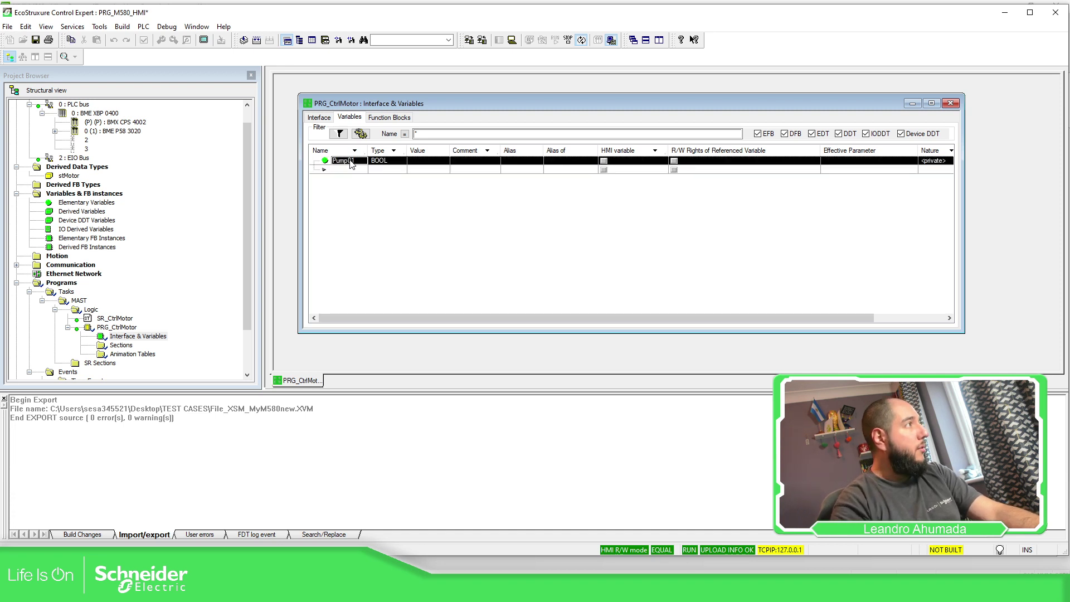
Step: Try to assign the application structure stMotor as the data type of Pump01
click(379, 162)
click(401, 162)
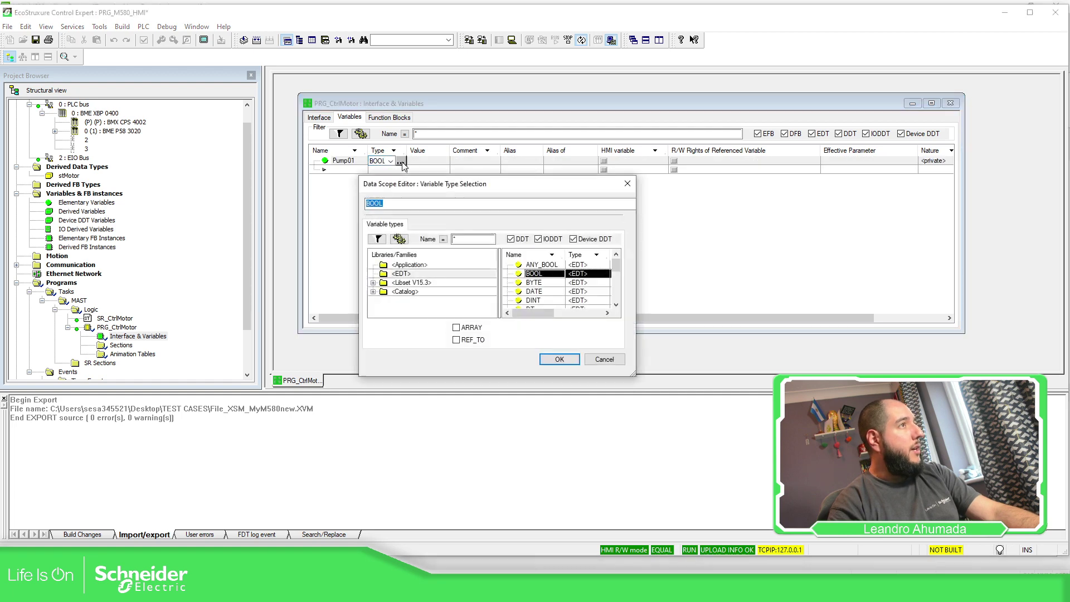
click(428, 265)
click(556, 265)
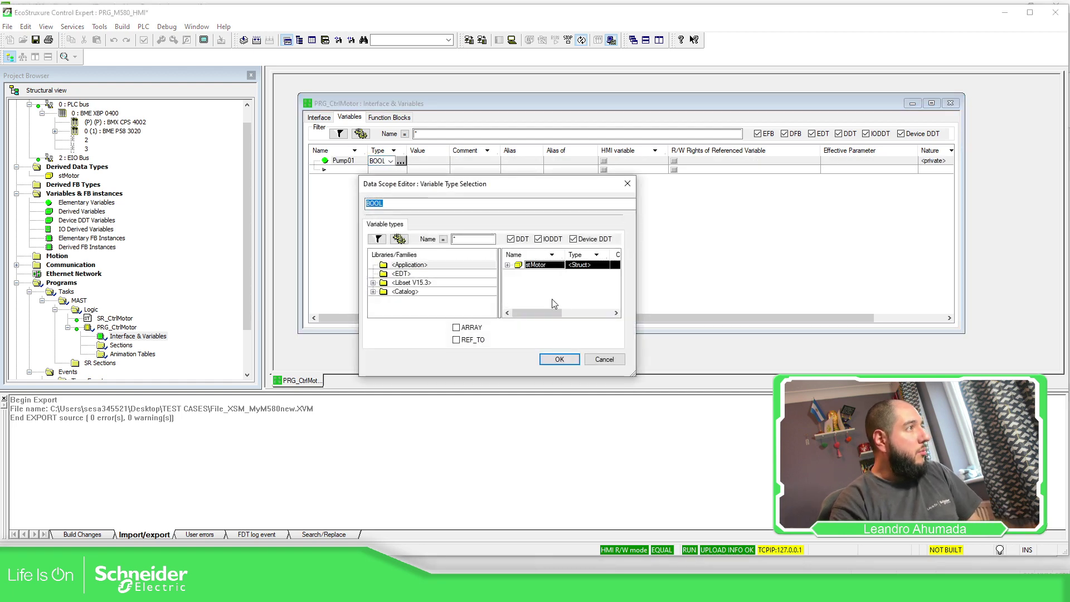
click(552, 359)
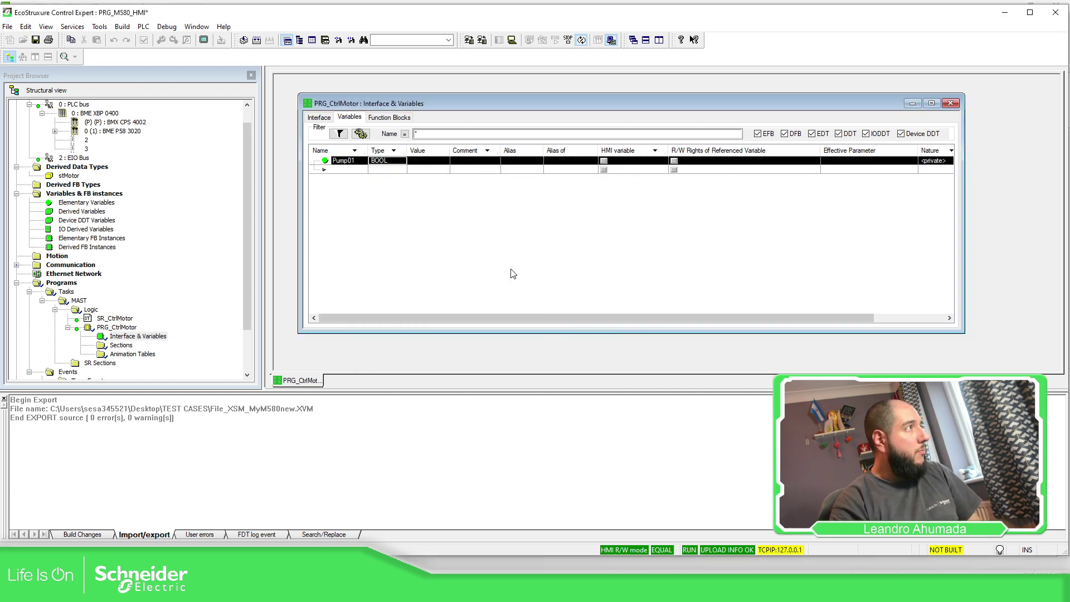
Step: Set the data type of Pump01 to the stMotor structure from the application types
click(395, 162)
click(402, 161)
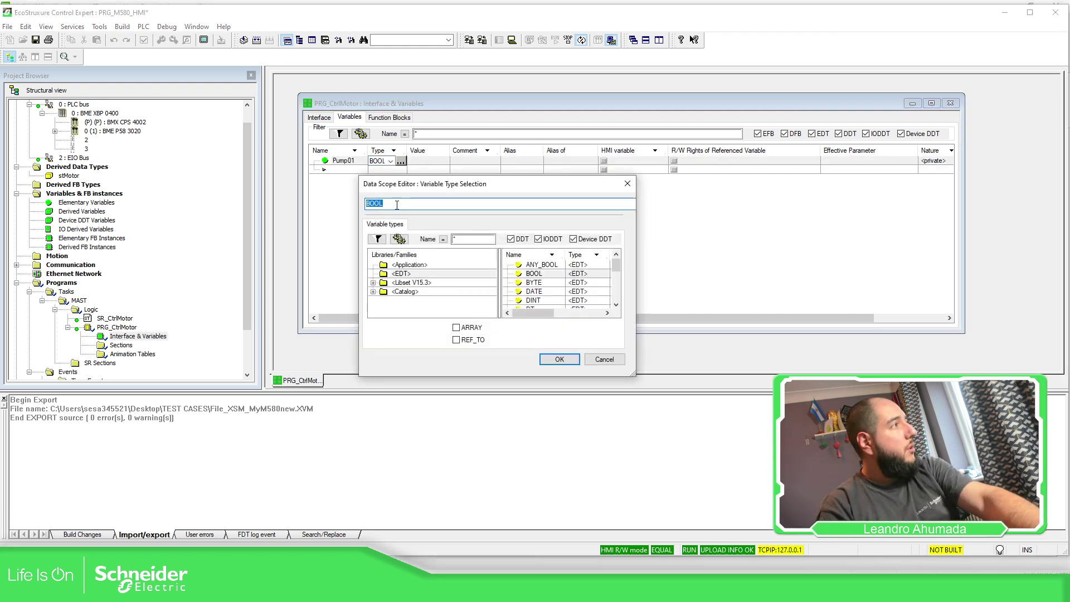
click(410, 264)
click(539, 268)
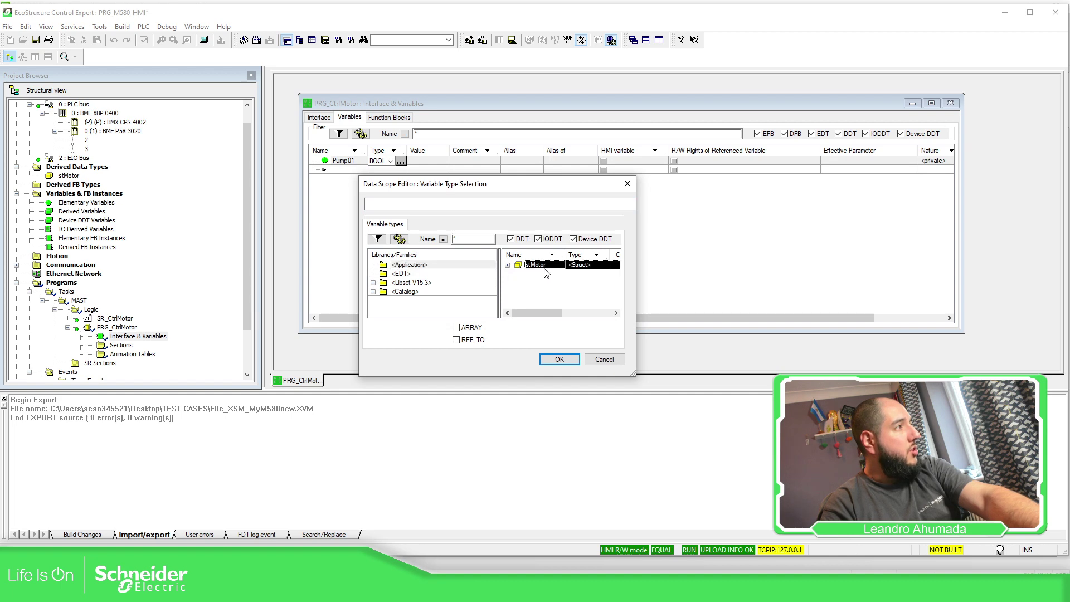
double_click(543, 268)
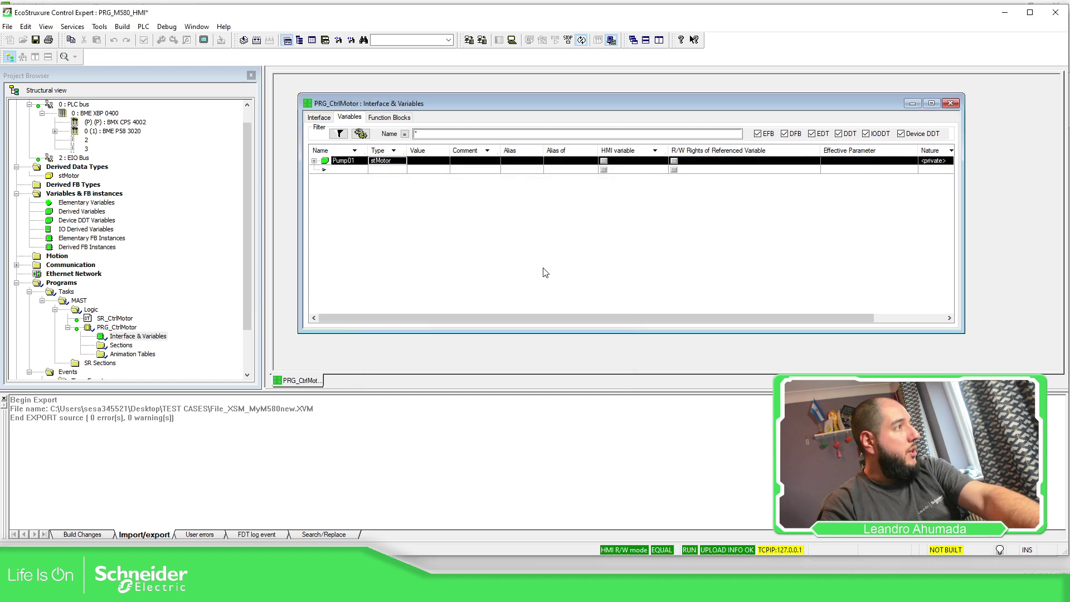
Step: Expand the members of Pump01, then move the Interface & Variables window up and reduce its height
click(314, 160)
click(361, 196)
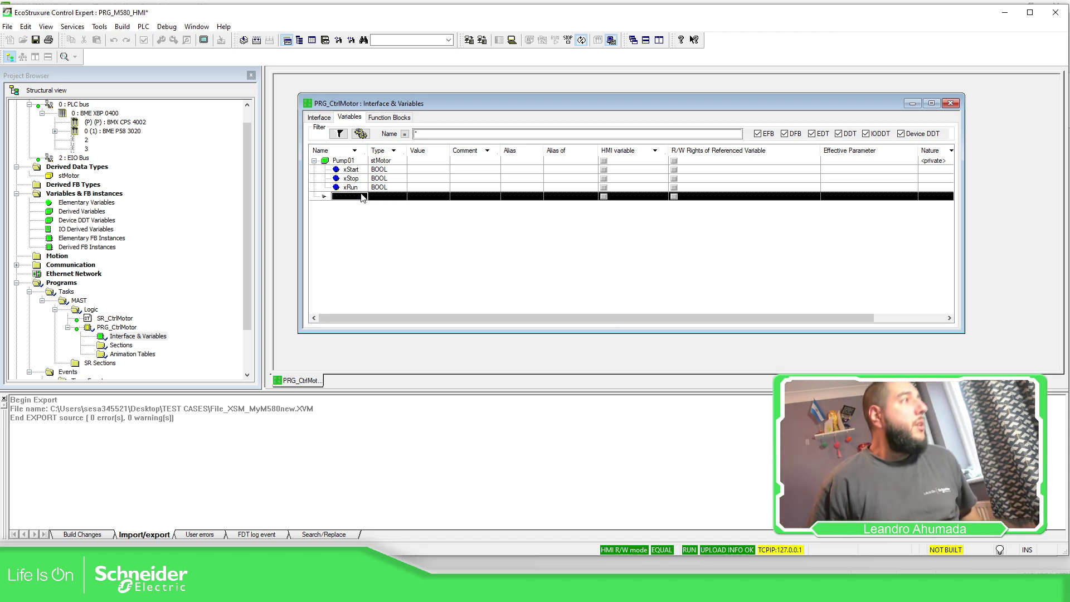
drag(464, 105, 449, 89)
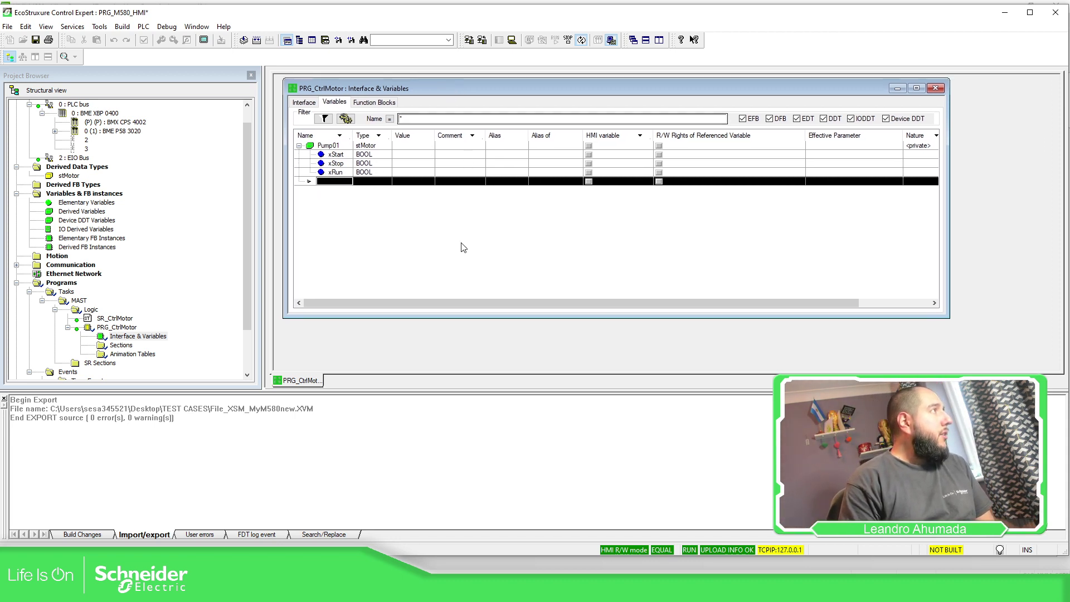
drag(449, 319, 449, 241)
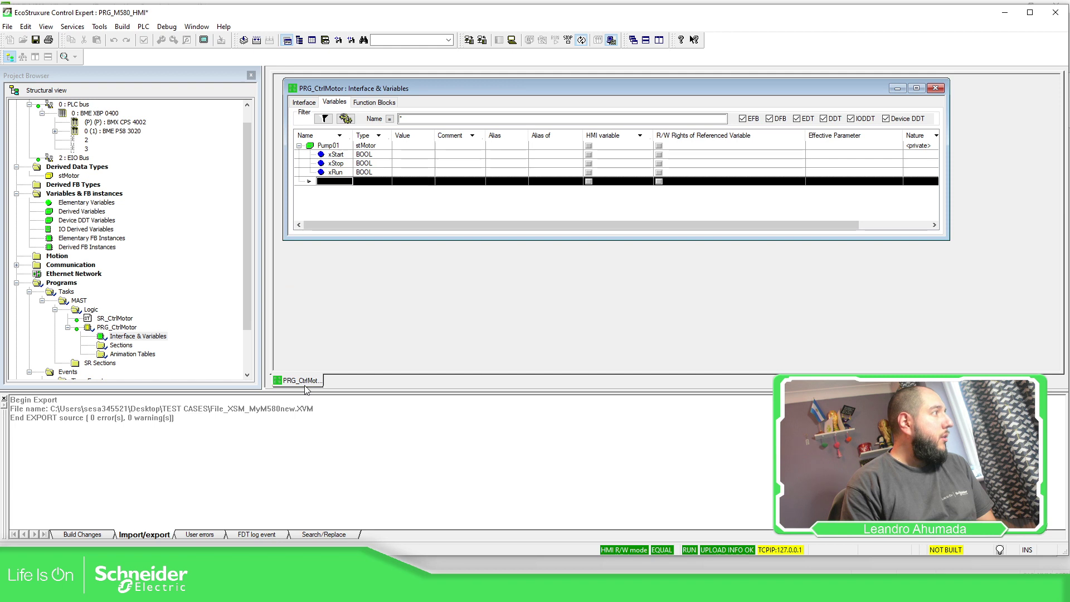
Step: Open the project's global elementary variables in the Data Editor
scroll(85, 198, up, 1)
click(87, 221)
double_click(87, 221)
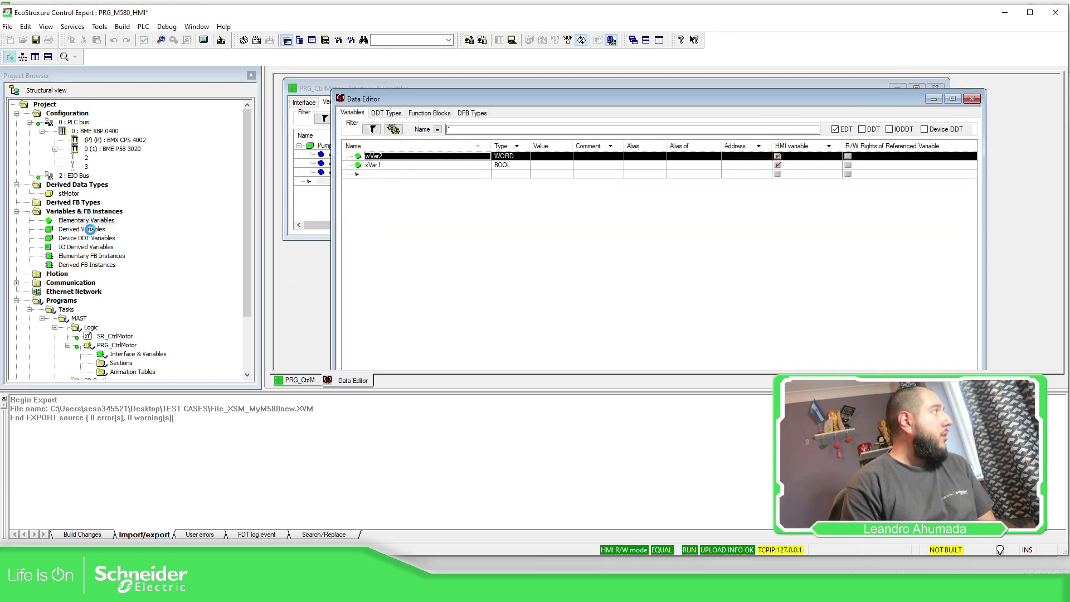
Step: Include derived (DDT) variables in the global Data Editor list and place its window below the Pump01 members
drag(450, 87, 456, 182)
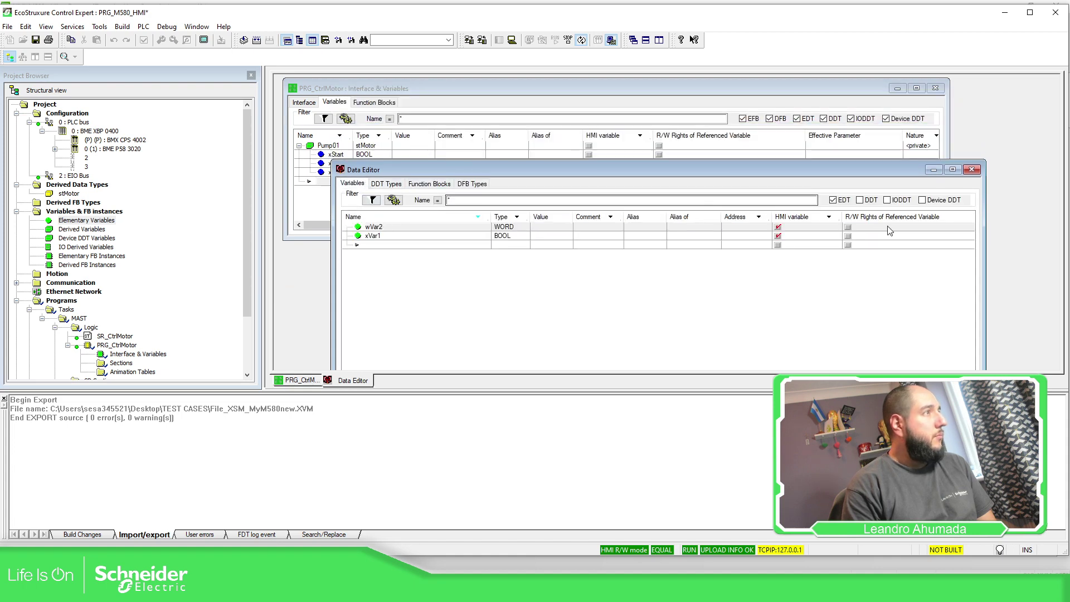
click(860, 199)
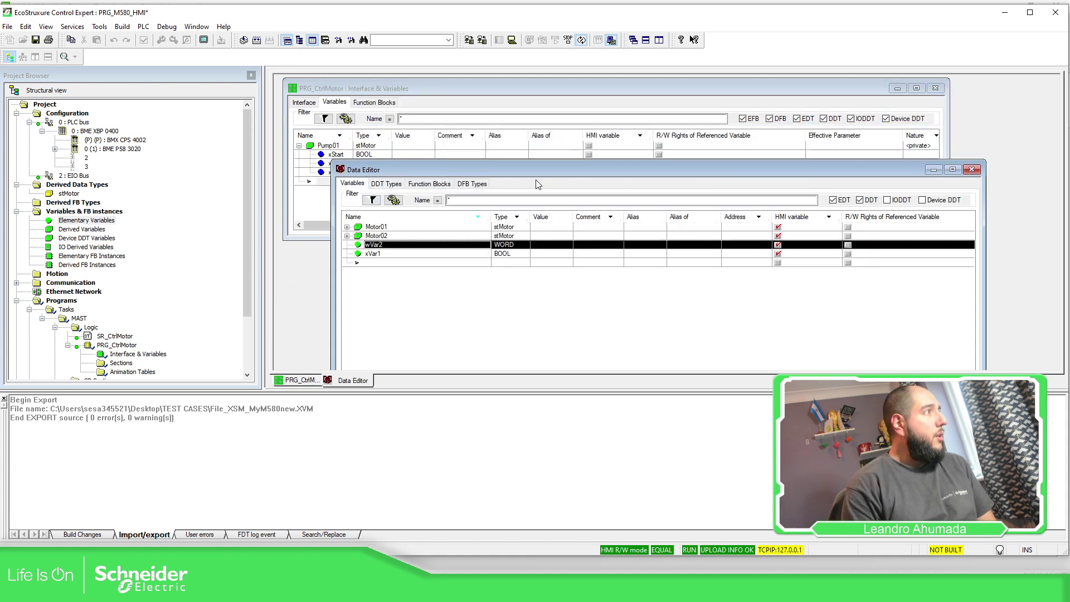
drag(530, 168, 486, 205)
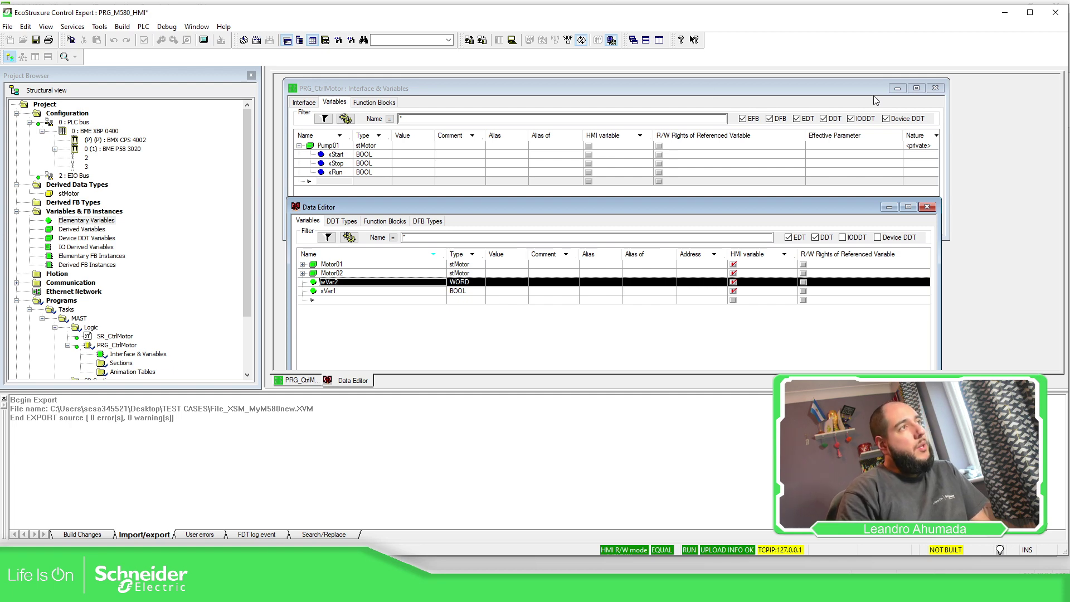
Step: Widen the PRG_CtrlMotor variables window, then set Pump01's nature to public and mark it as an HMI variable
click(945, 141)
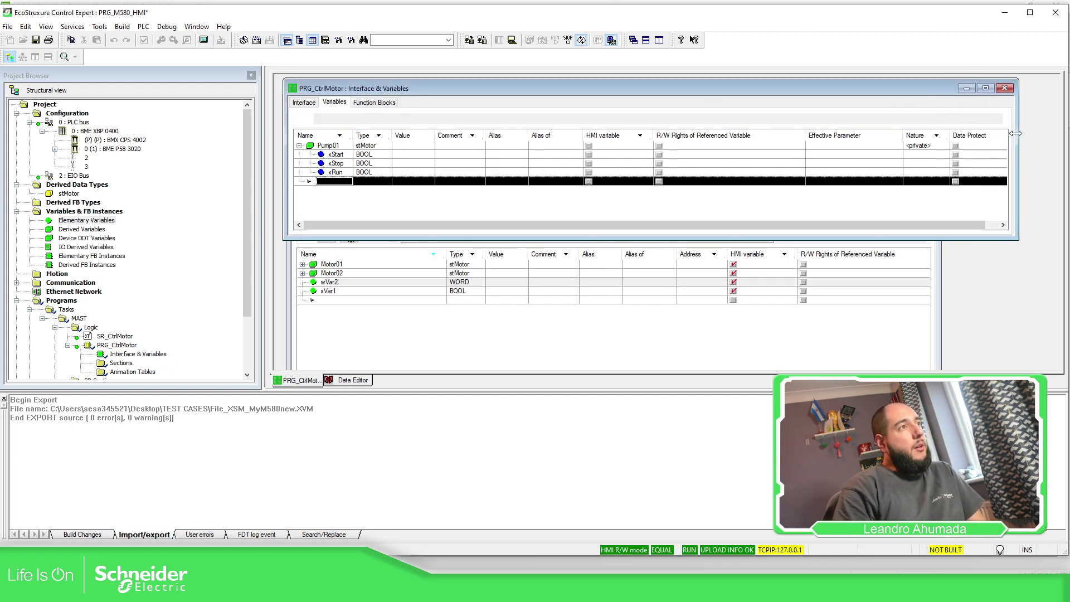
click(924, 147)
click(924, 147)
click(916, 177)
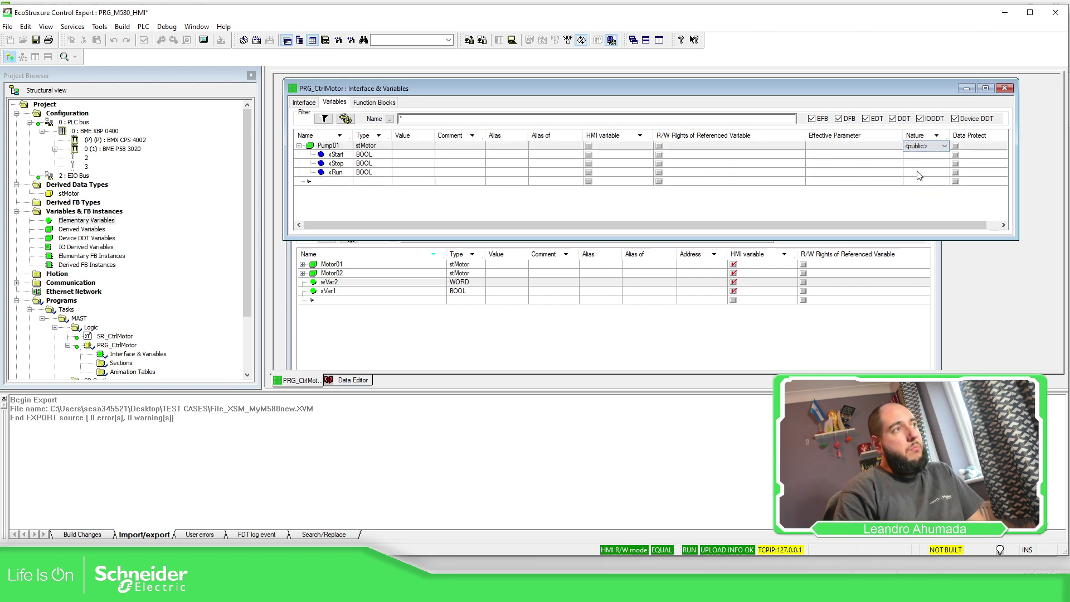
click(299, 145)
click(590, 146)
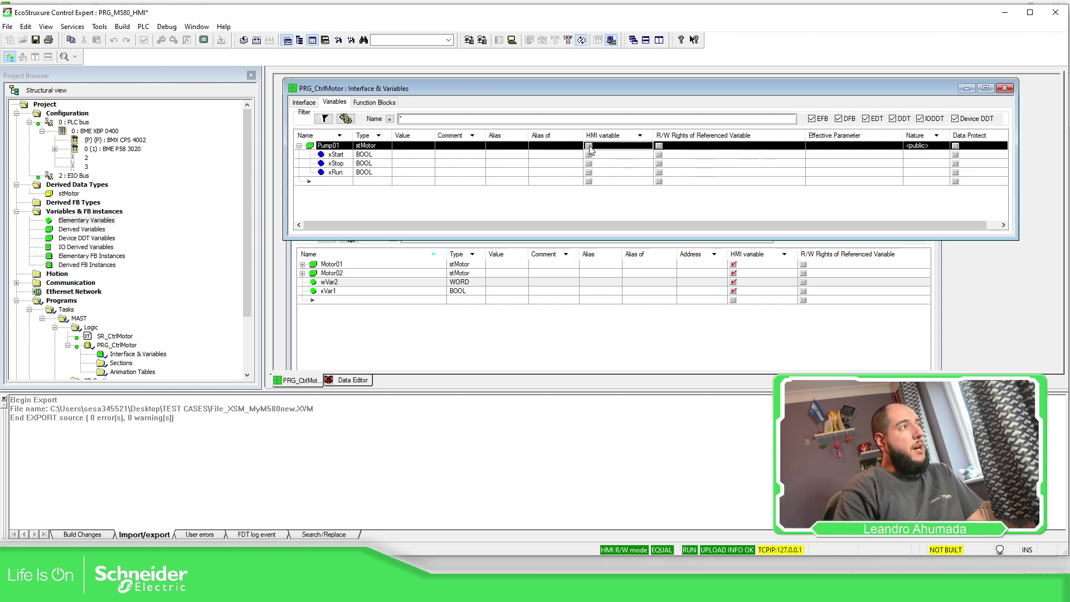
click(300, 146)
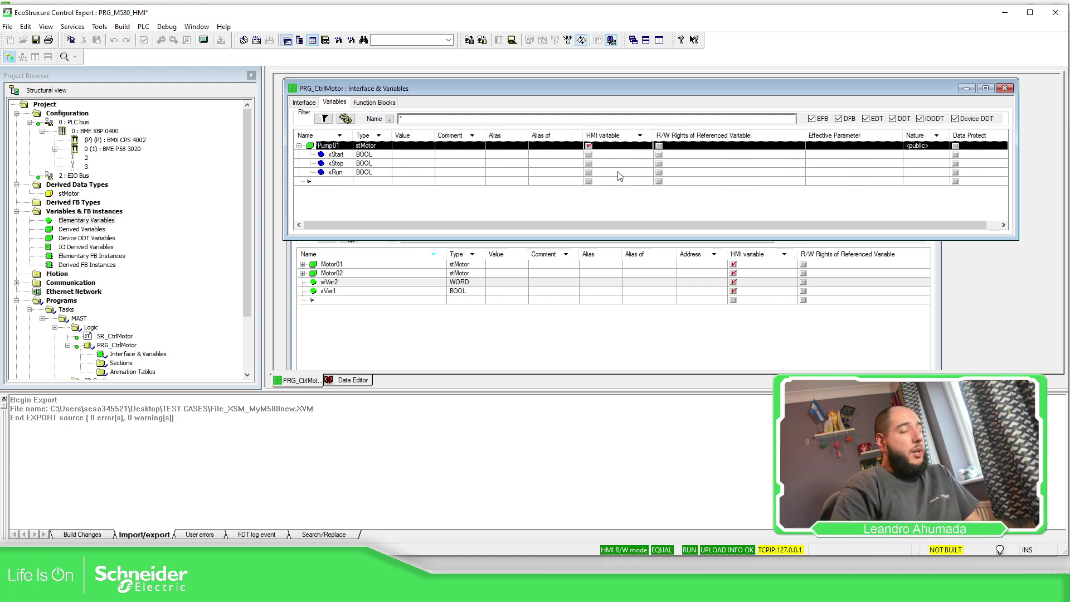
Step: Close the global Data Editor and add an ST section named SR_Pump to the PRG_CtrlMotor program unit
click(430, 359)
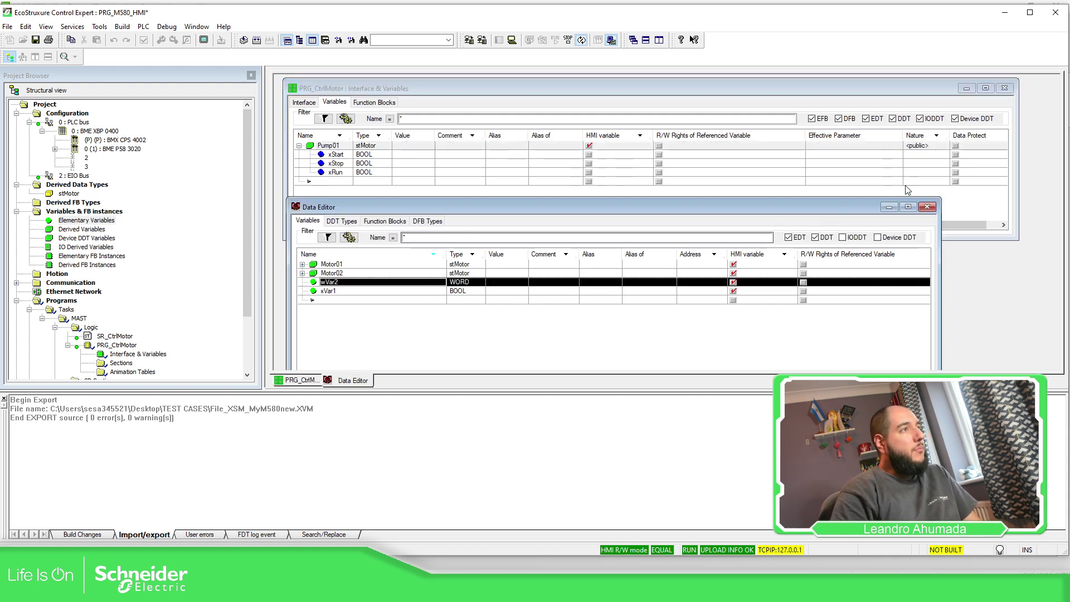
click(928, 208)
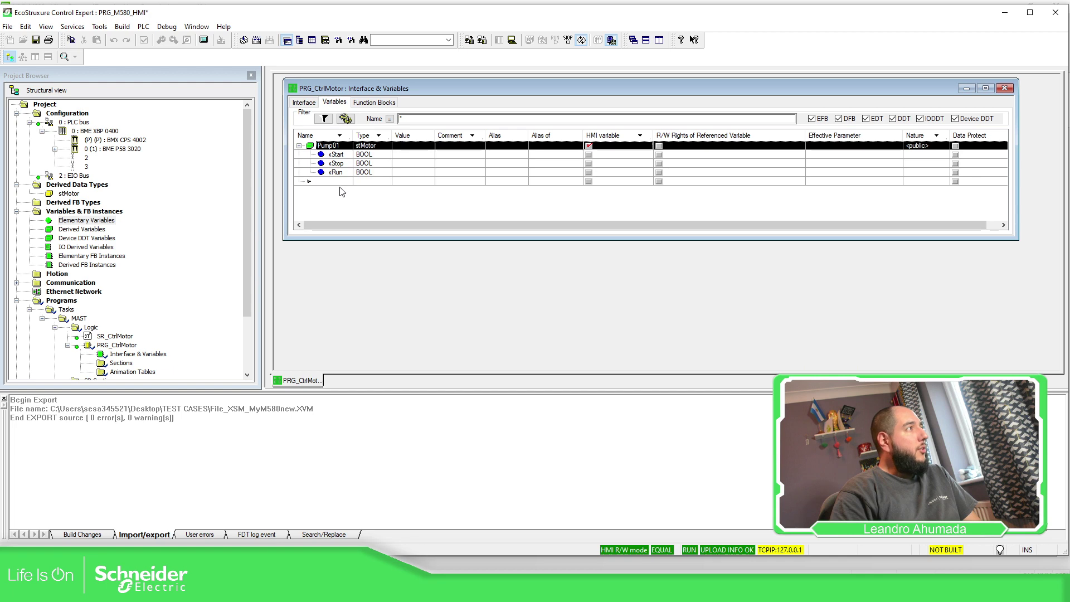
scroll(131, 319, down, 3)
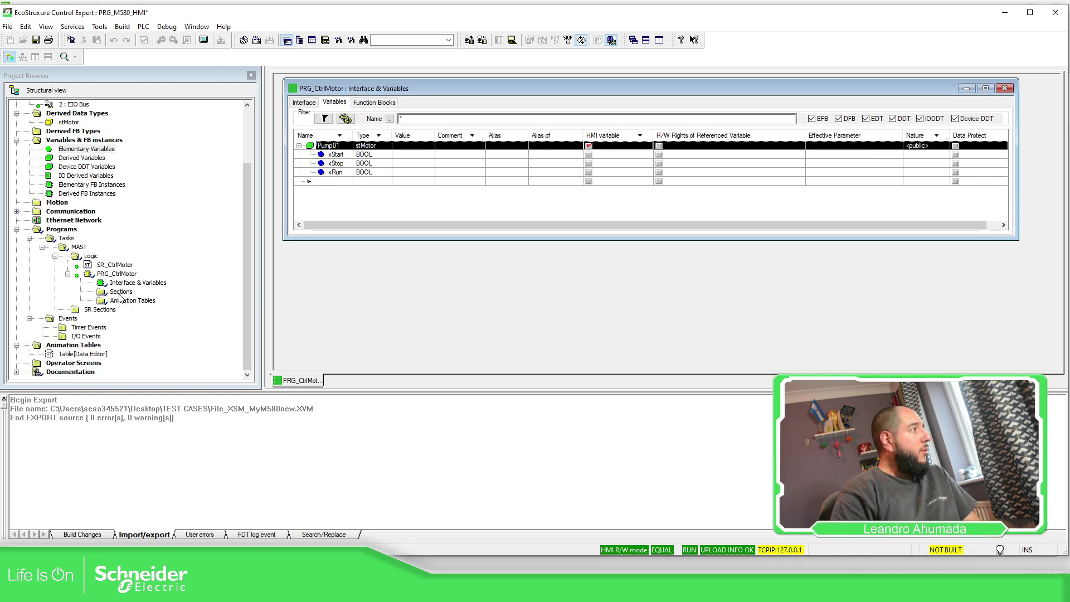
right_click(119, 295)
click(173, 304)
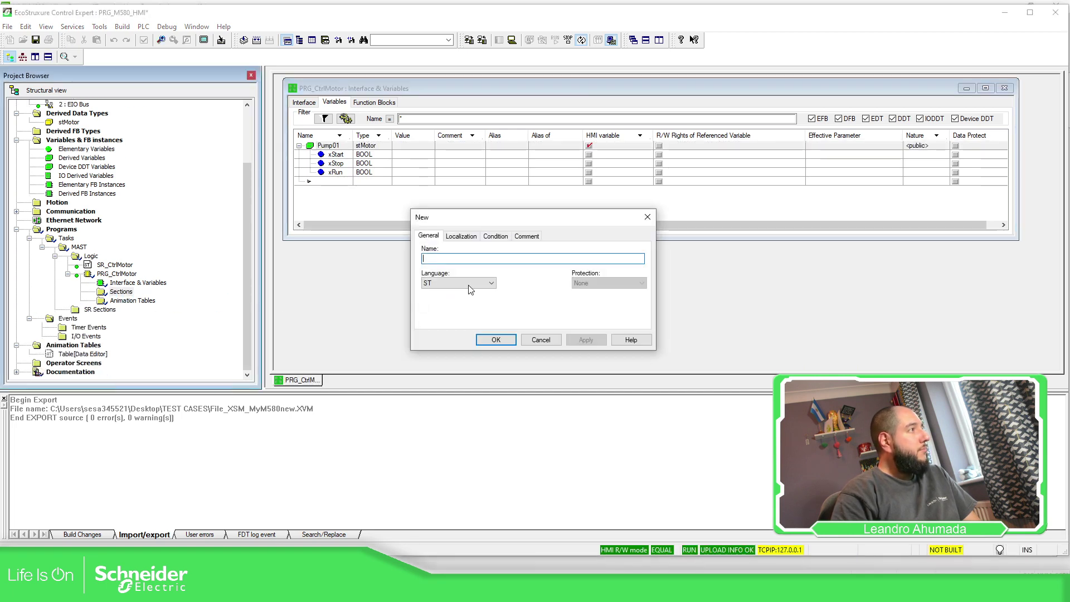
text(SR_)
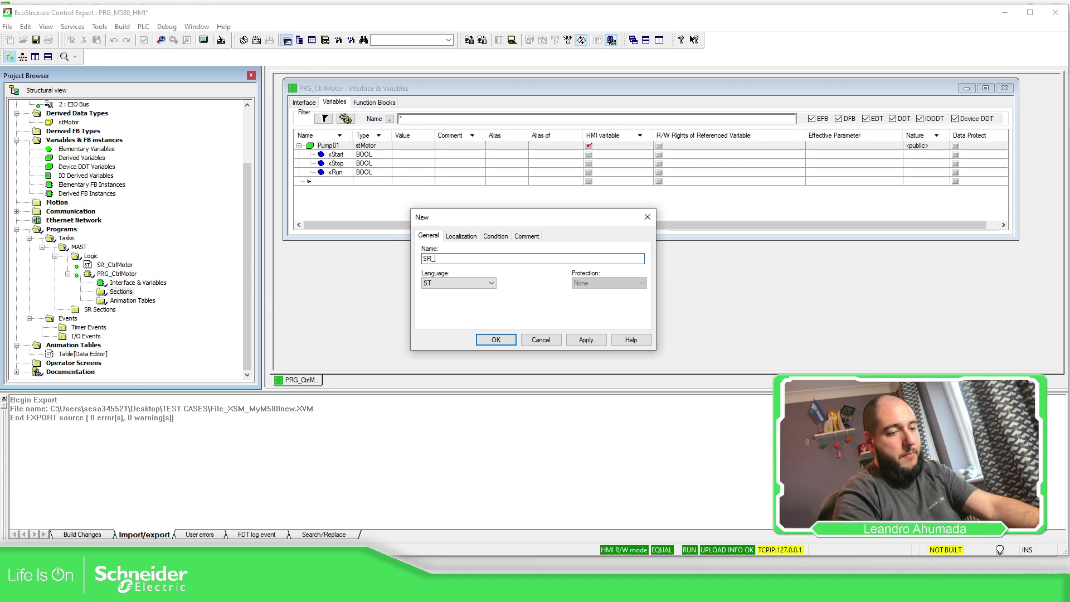
text(Pump)
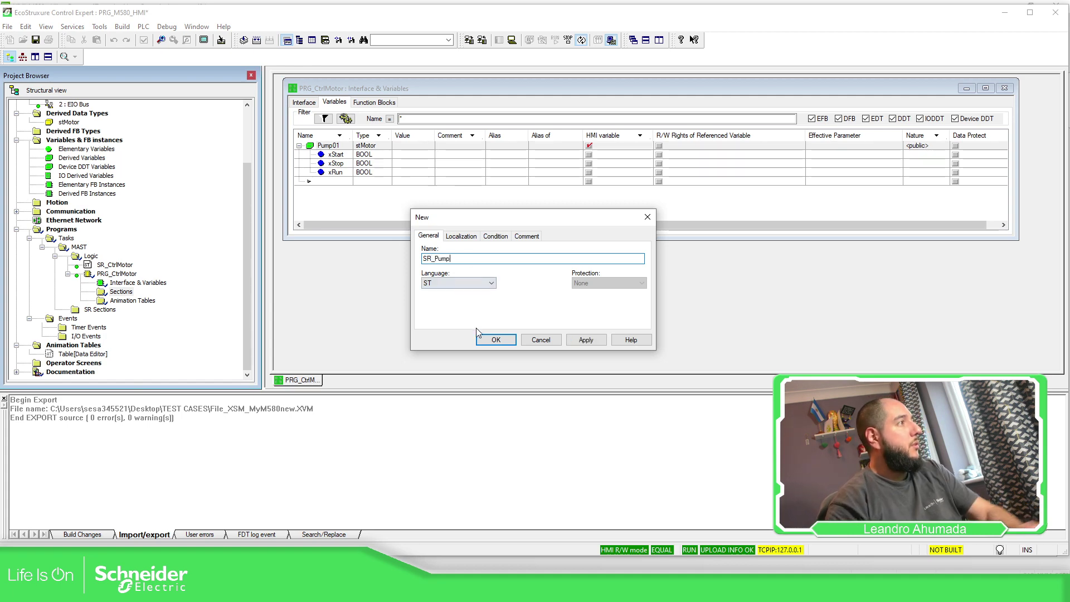
click(493, 339)
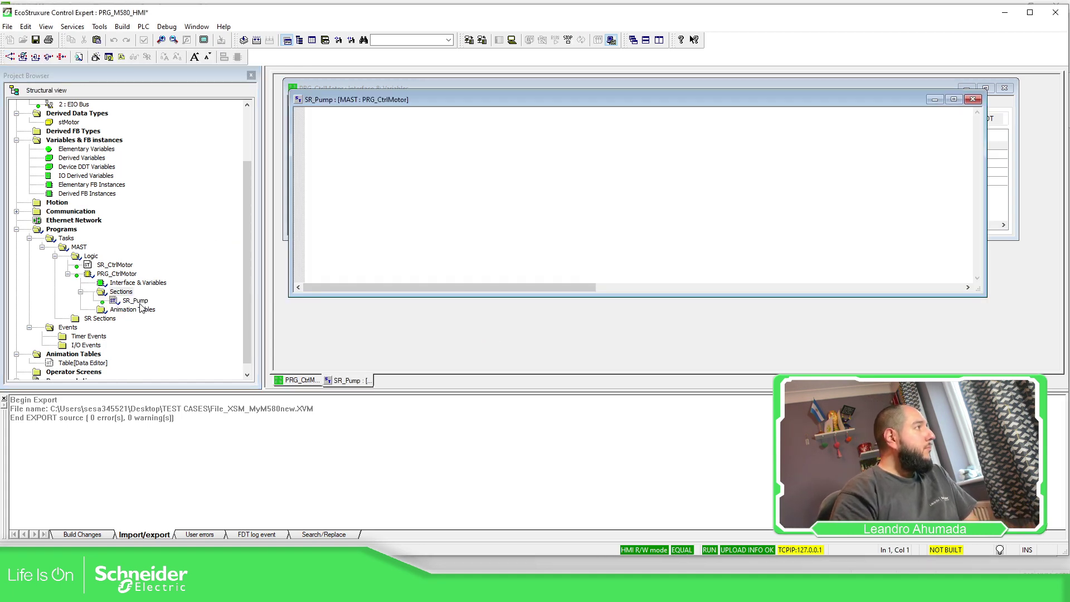
Step: Move the SR_Pump window below the variable list and write Pump01.xRun := Pump01.xStart AND NOT Pump01.xStop ; in it
drag(366, 103, 368, 195)
text(P)
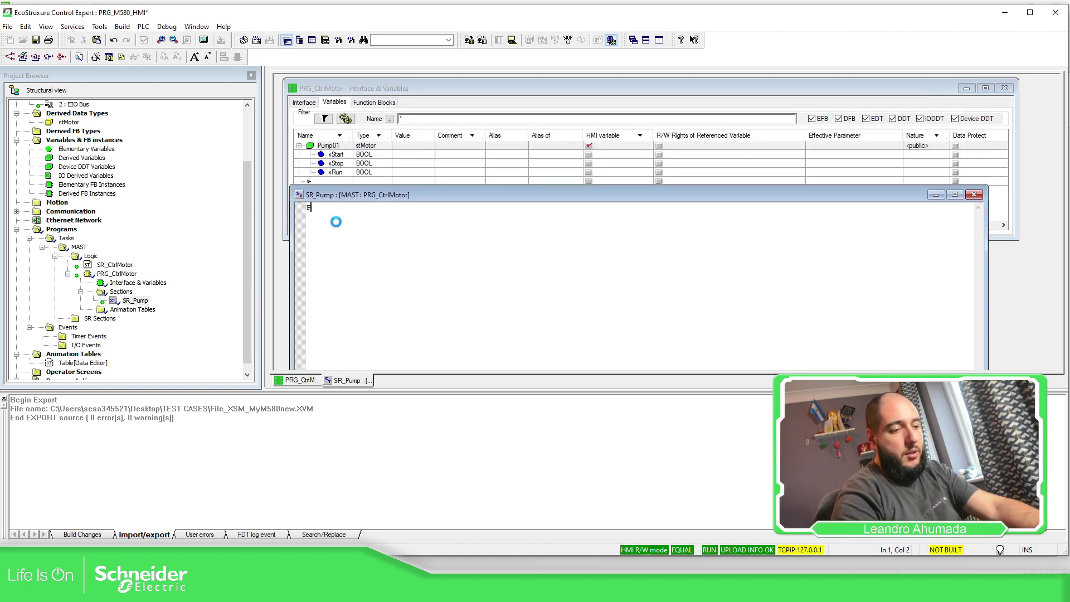
text(ump01.)
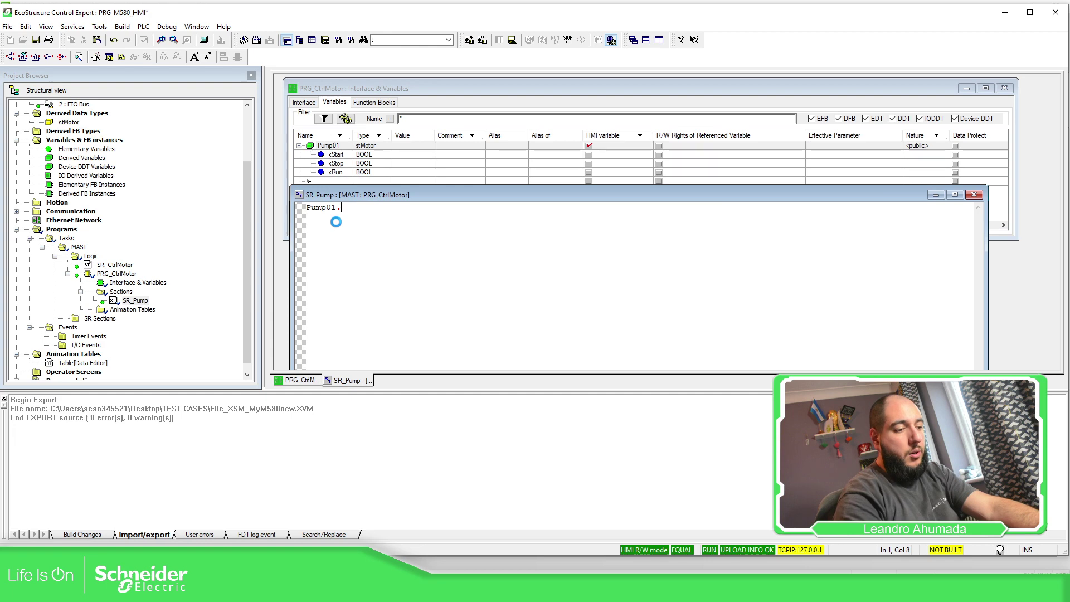
text(xRun := Pump01)
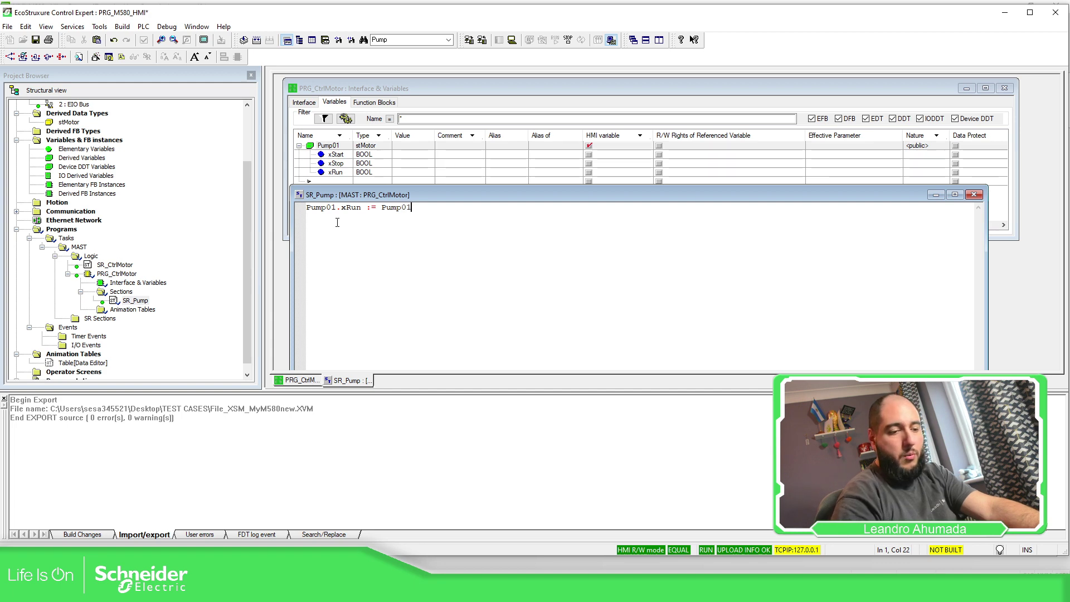
text(.xStart AN)
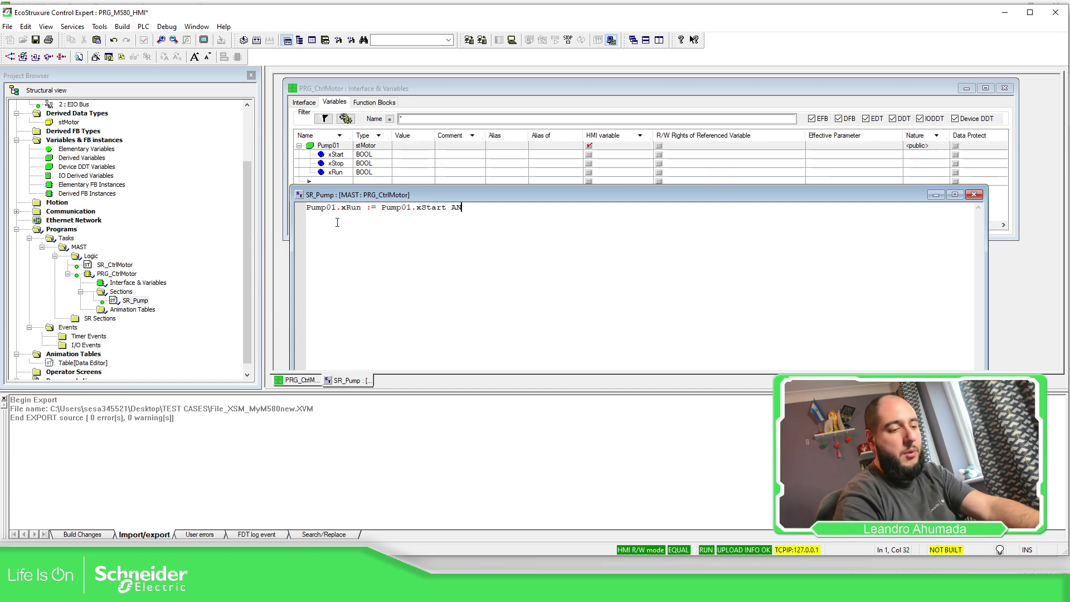
text(D NOT Pump01)
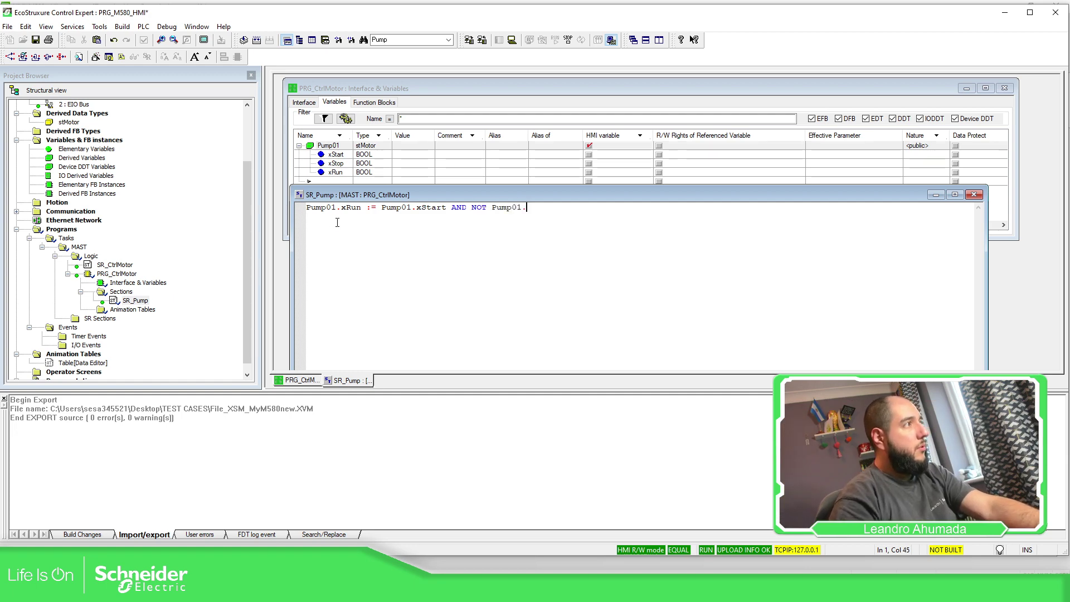
text(.xStop ;)
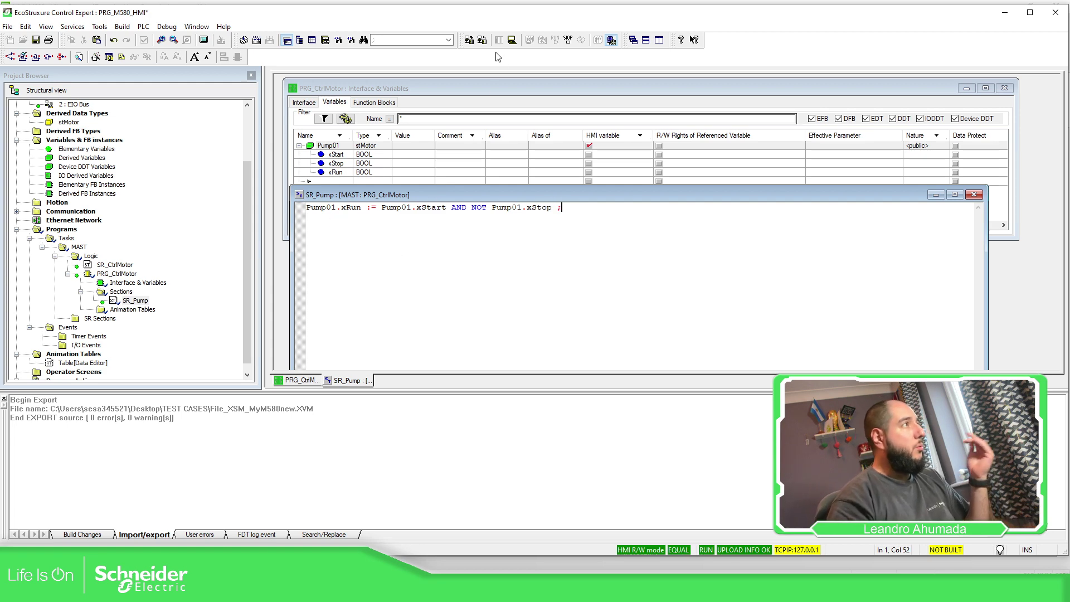
Step: Build the changes, transfer the project to the PLC and set it to Run
click(471, 40)
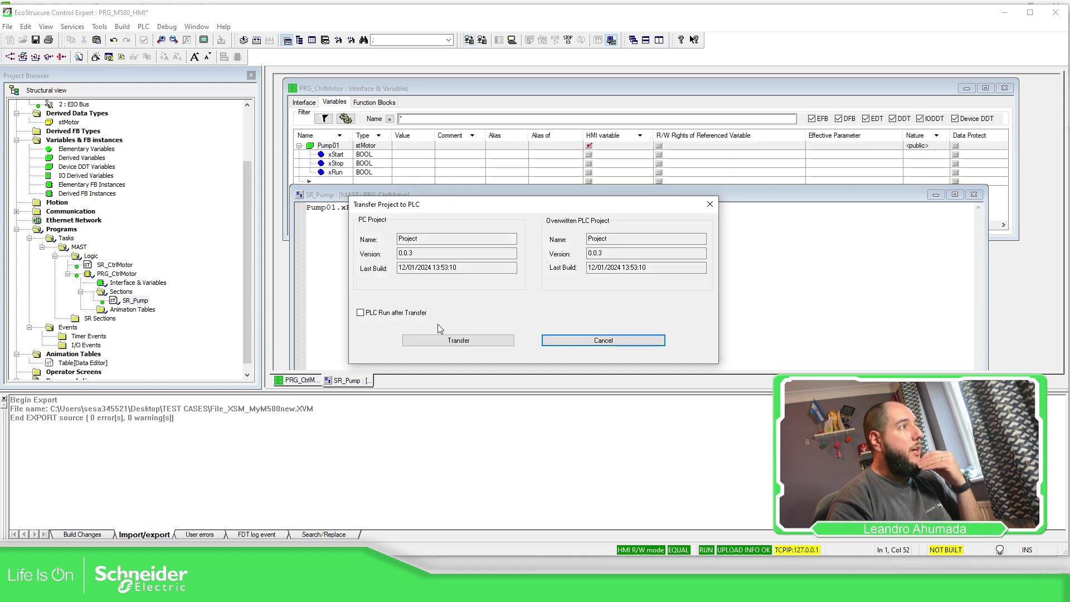
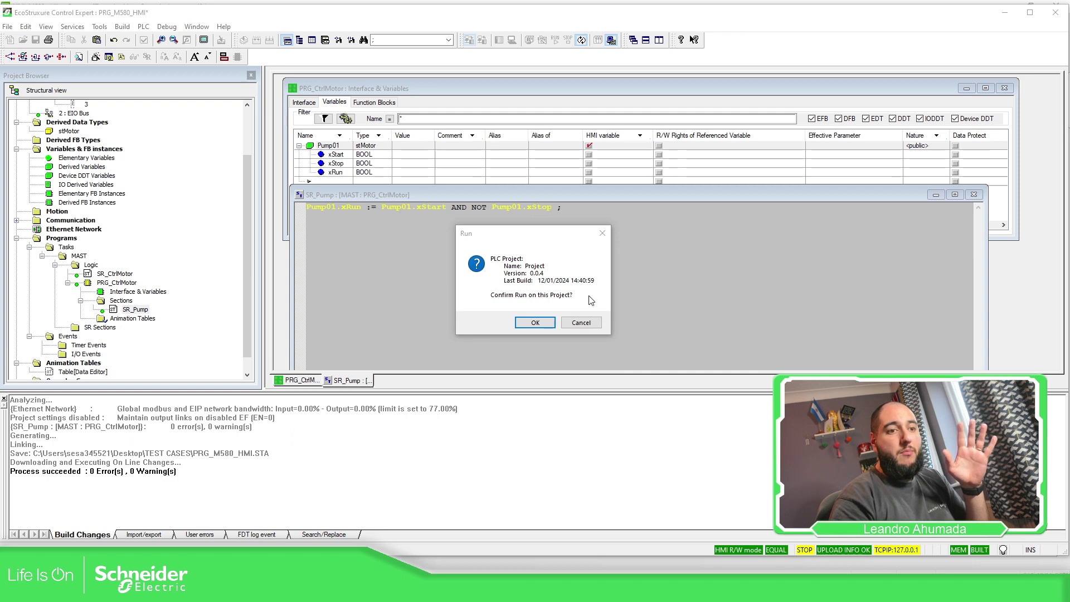
click(533, 321)
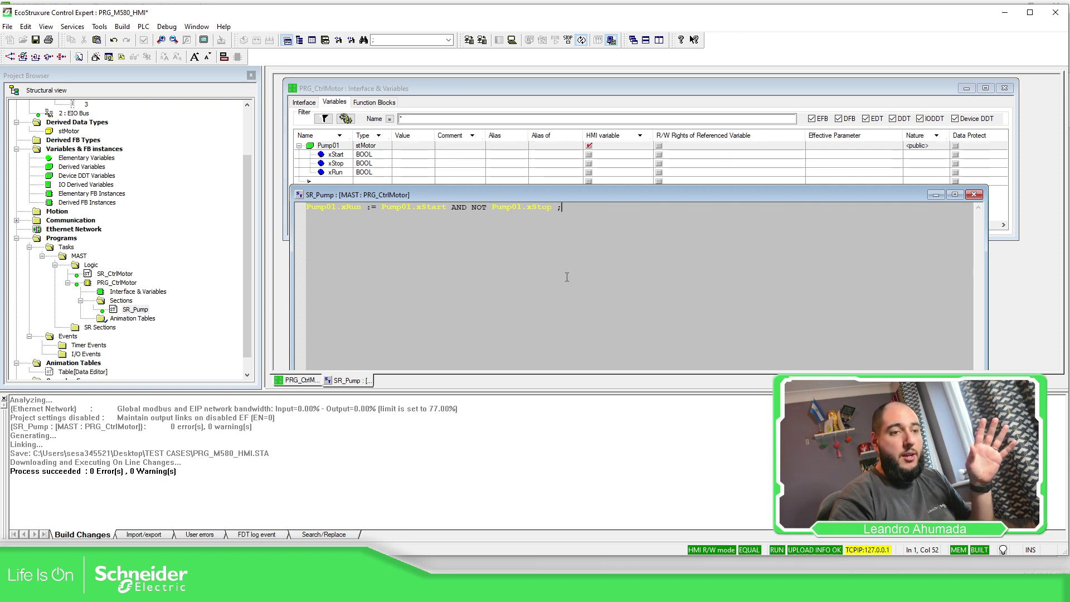
Step: Initialize an animation table for Pump01, enable its Modification mode, and position it below the SR_Pump code line
right_click(331, 146)
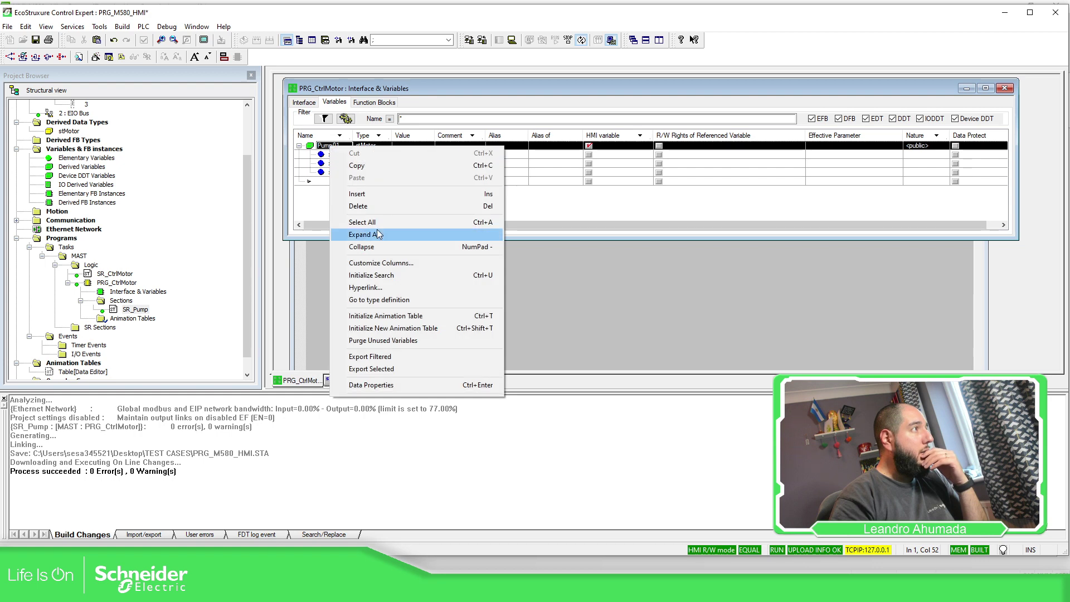
click(396, 316)
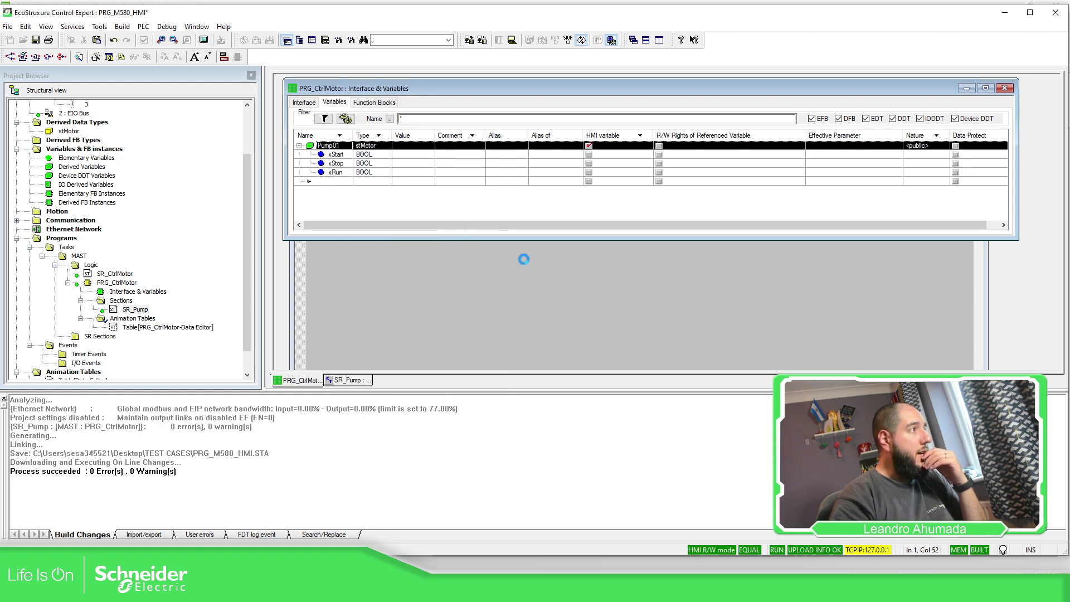
click(317, 155)
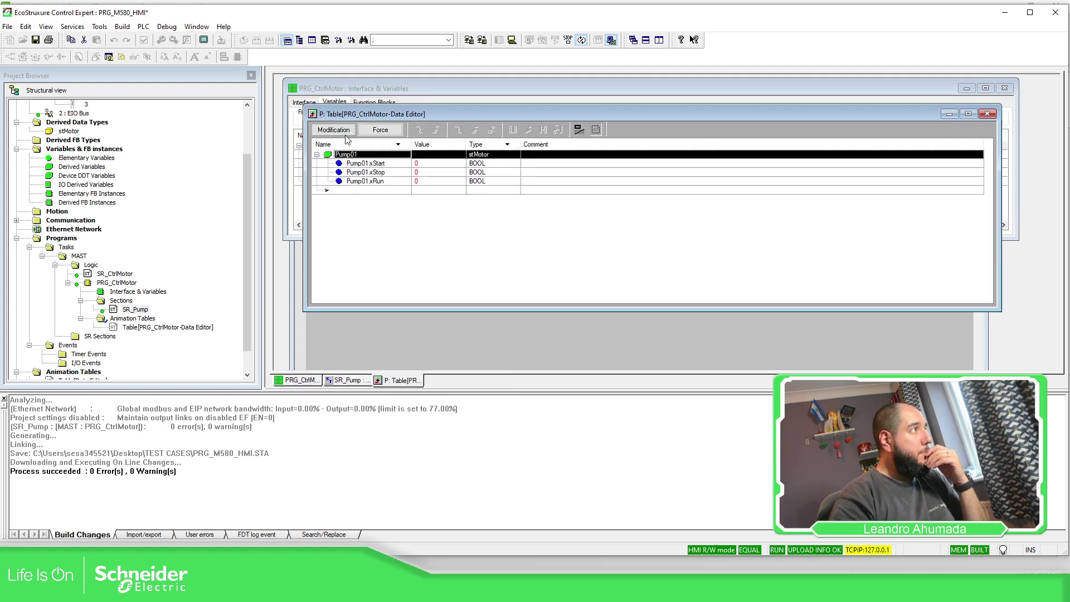
click(346, 131)
key(ctrl+Tab)
key(ctrl+Tab)
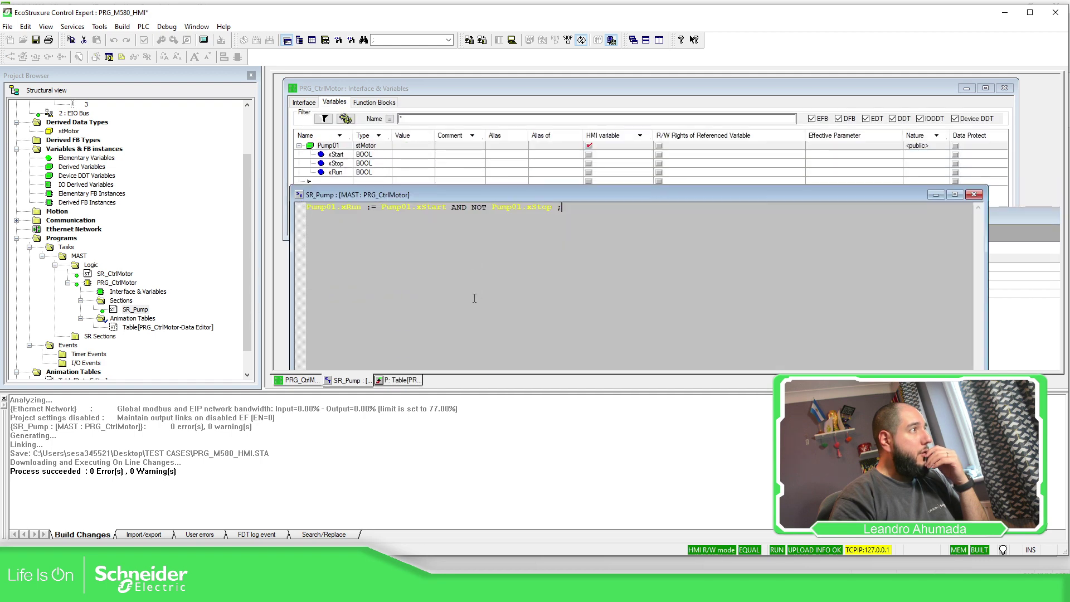
key(ctrl+Tab)
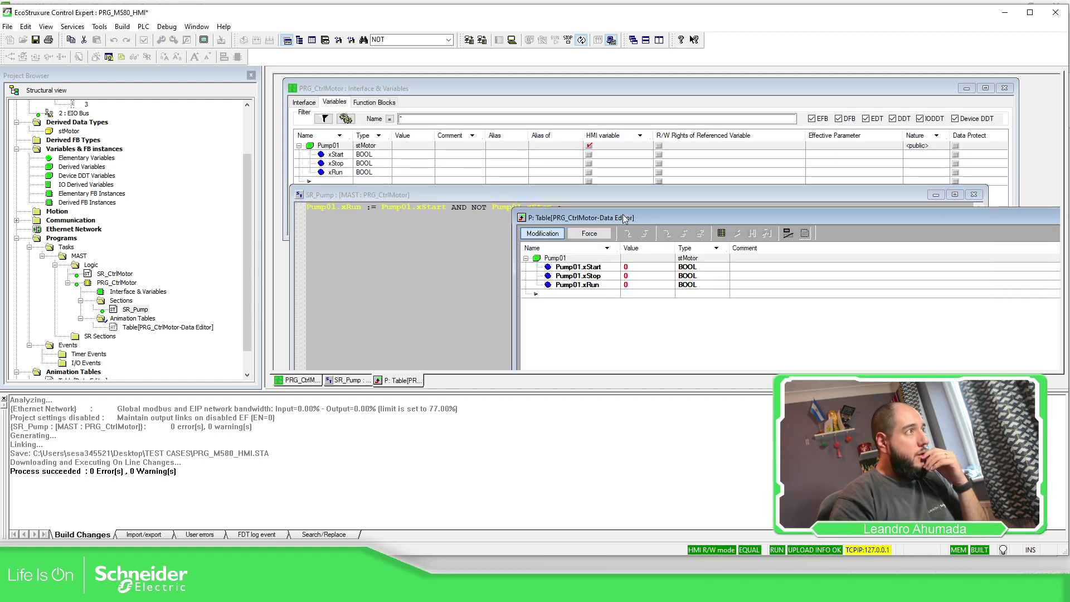
drag(619, 217, 603, 250)
Step: Set Pump01.xStart to 1 and Pump01.xStop to 1 in the animation table to test the run logic
click(615, 295)
click(615, 296)
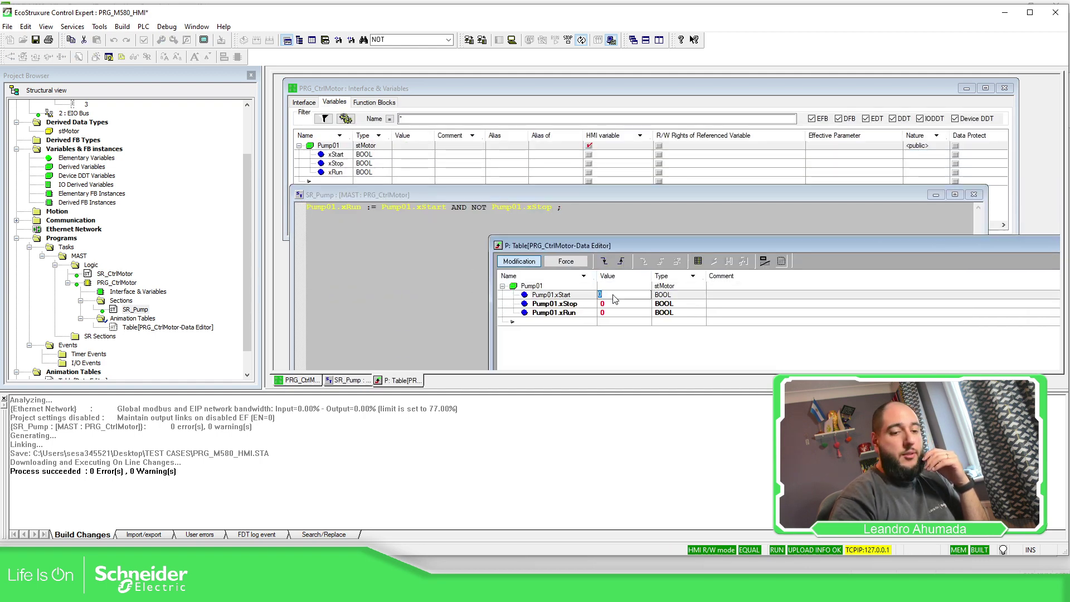
text(1)
key(Return)
click(616, 304)
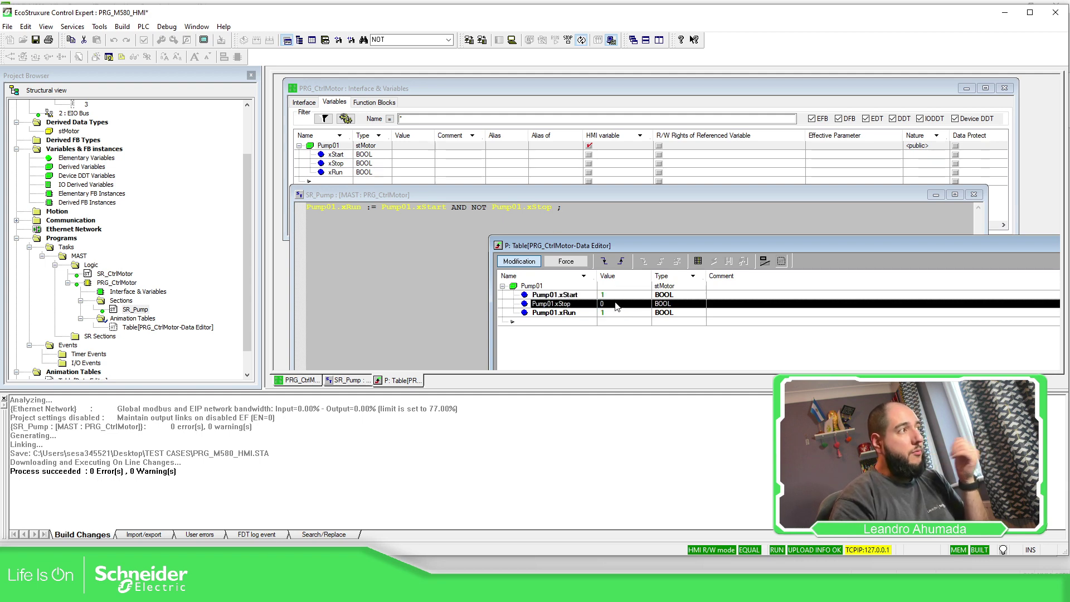
click(616, 305)
key(Return)
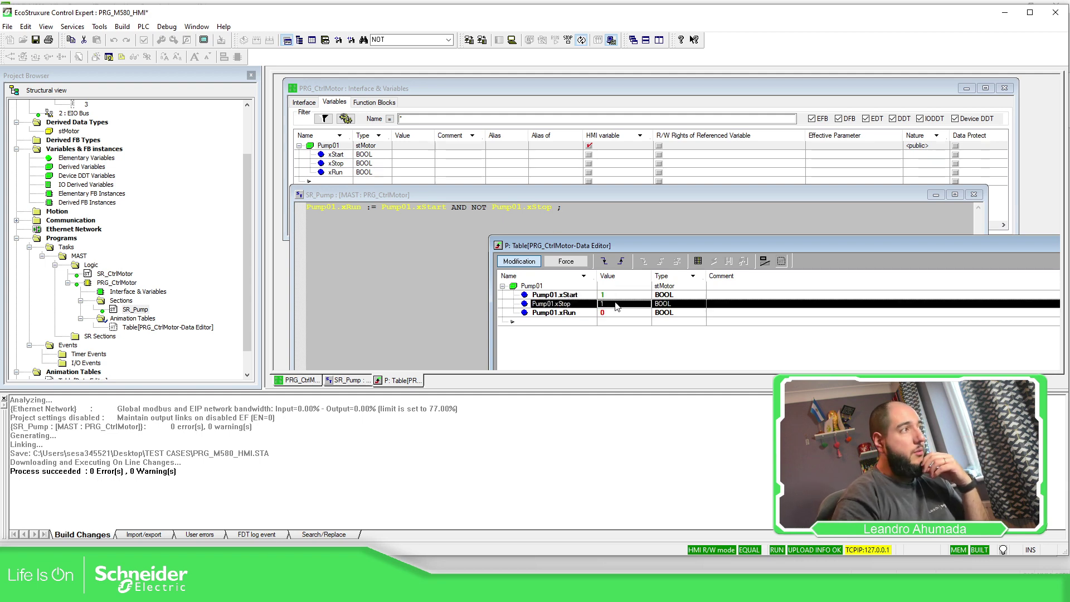
Step: Reset Pump01.xStart and Pump01.xStop to 0 in the animation table
click(572, 315)
click(617, 298)
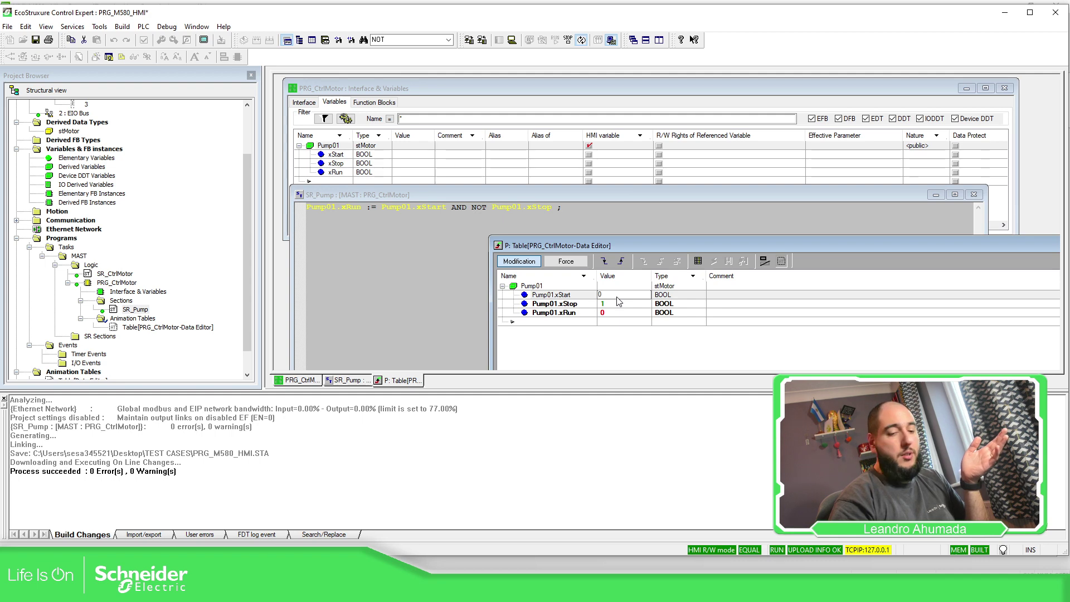
text(0)
key(Return)
click(617, 303)
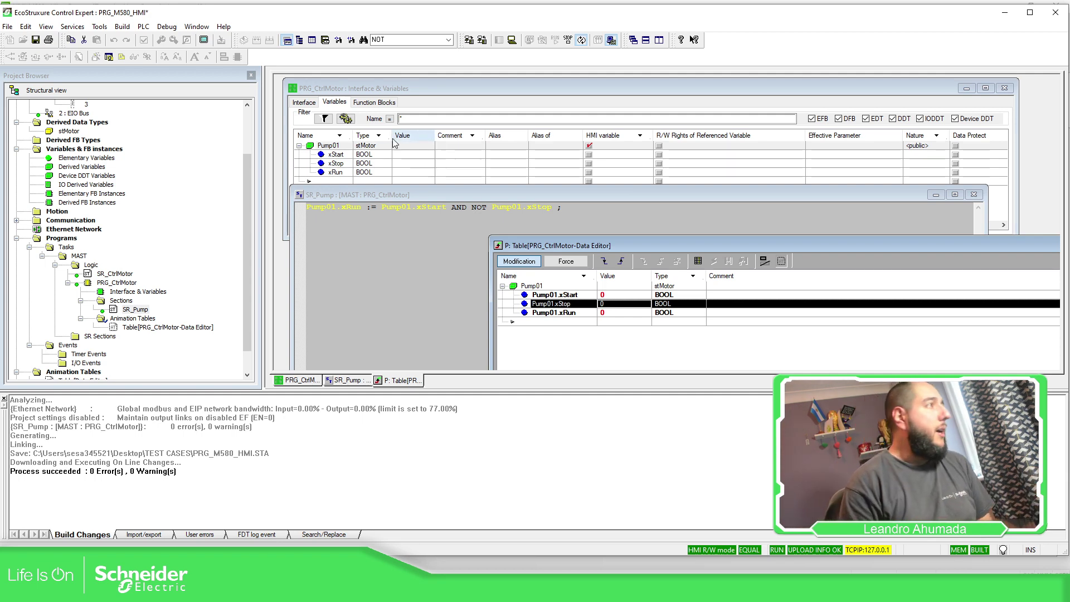
Step: Start exporting the selected Pump01 variable of PRG_CtrlMotor and set the export format to Data mapping (*.XVM)
click(412, 208)
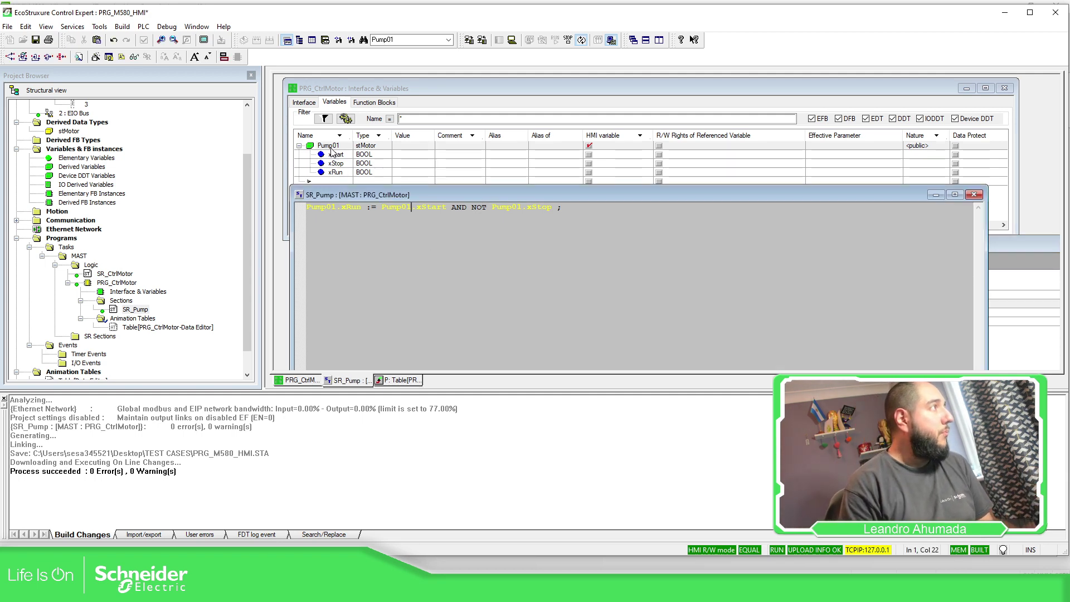
right_click(330, 146)
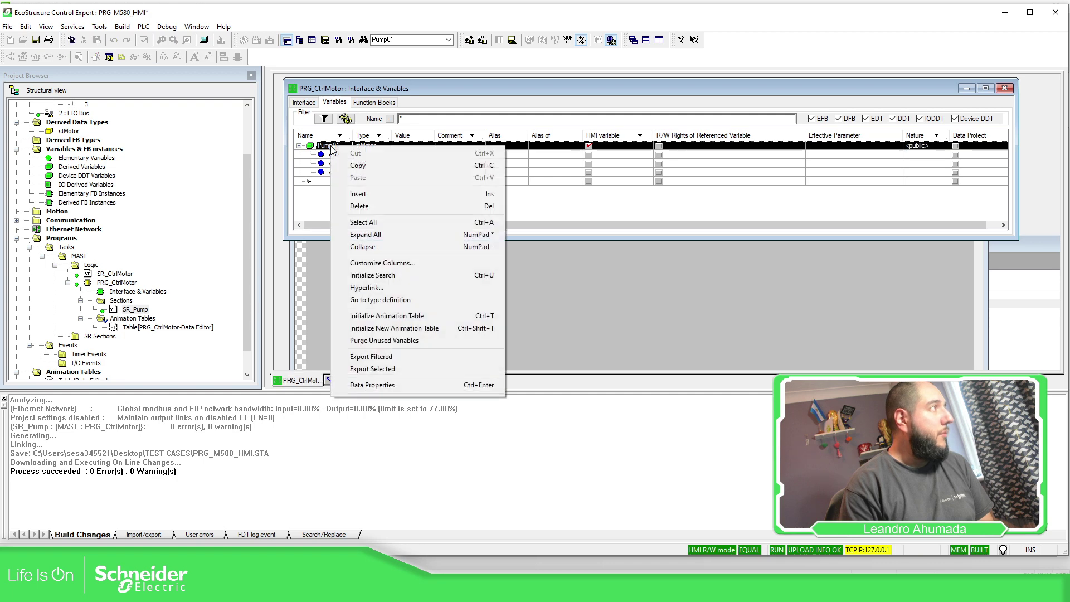
click(389, 369)
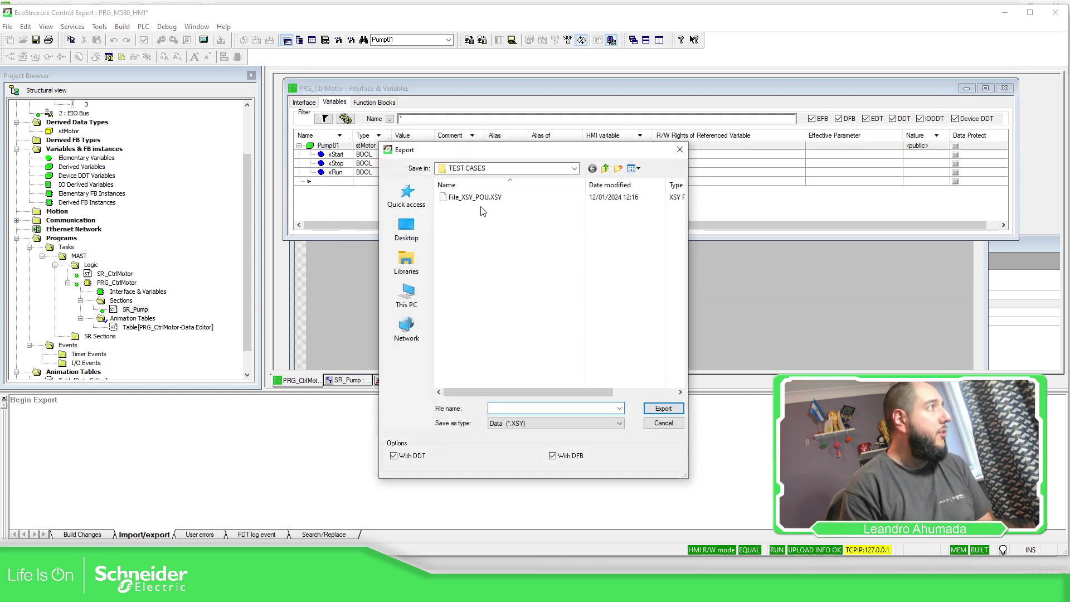
click(497, 199)
click(594, 425)
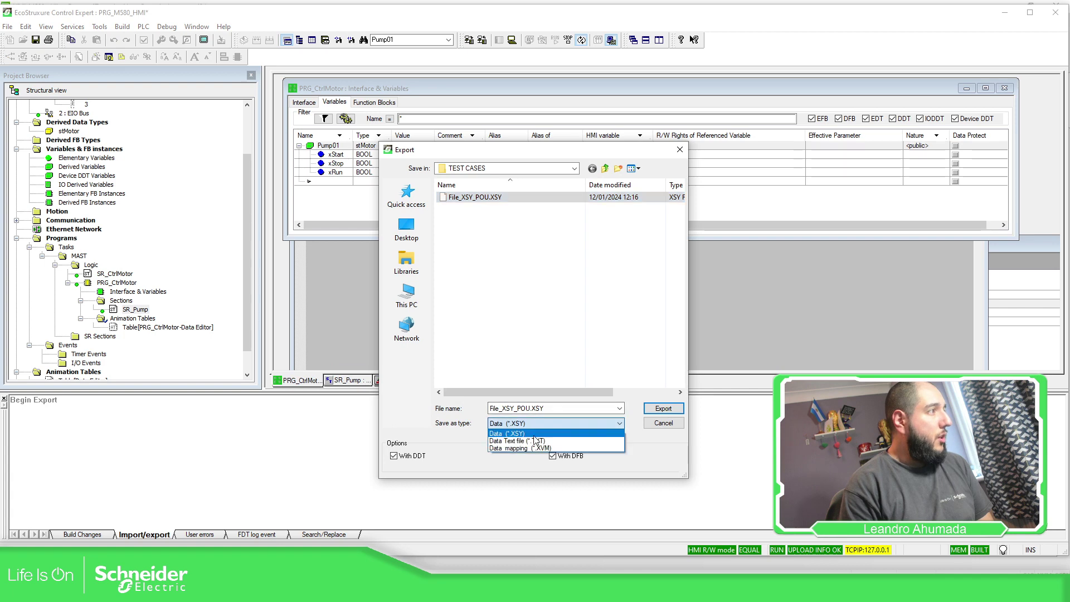
click(528, 449)
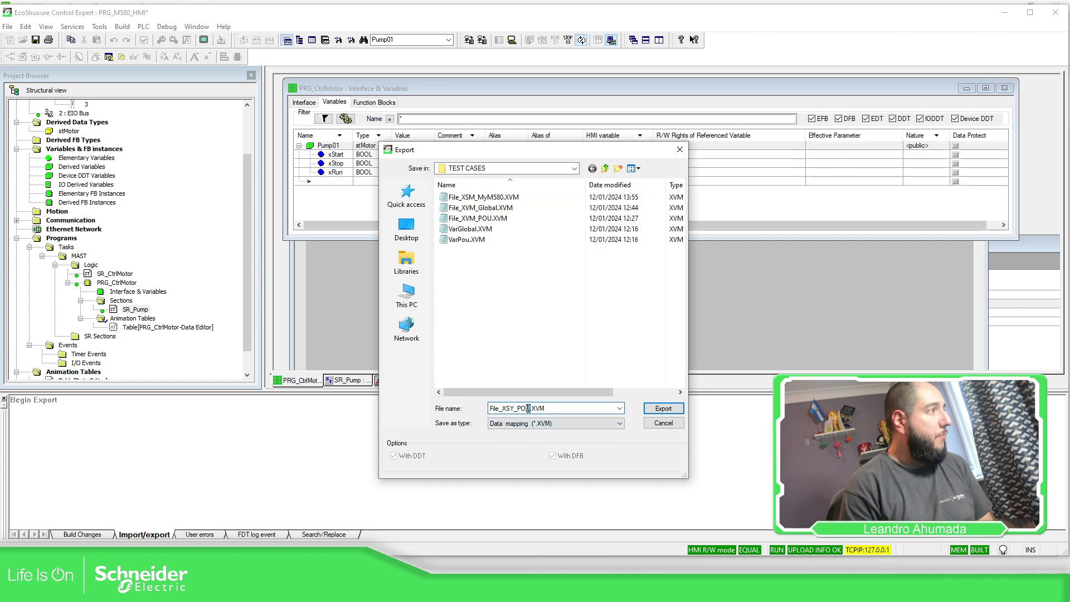
Step: Name the export file File_XVM_MyM580_2.XVM and export it to the TEST CASES folder
drag(531, 408, 522, 409)
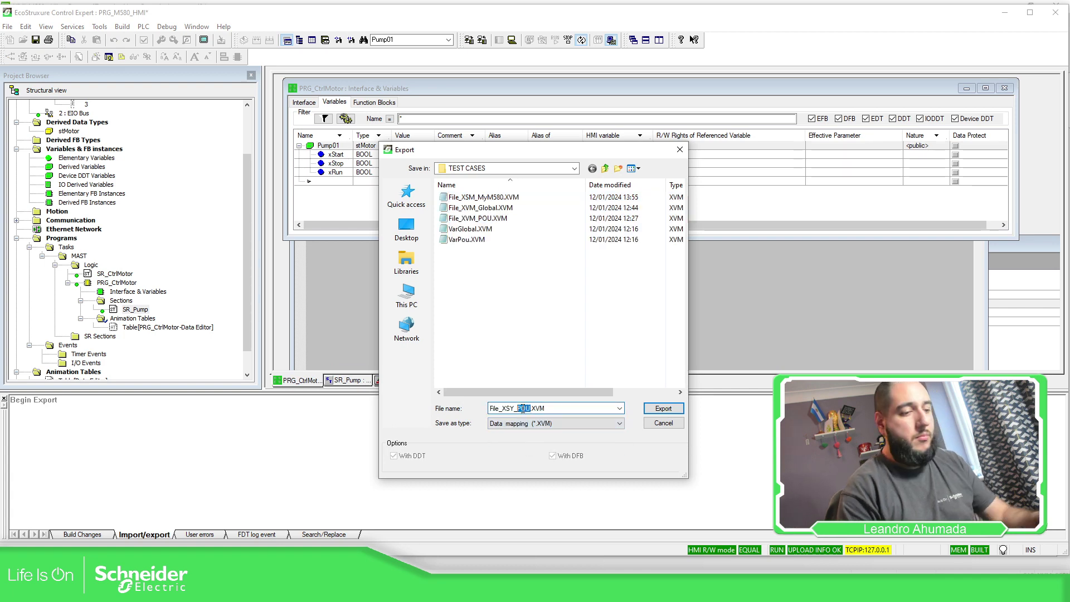
key(Left)
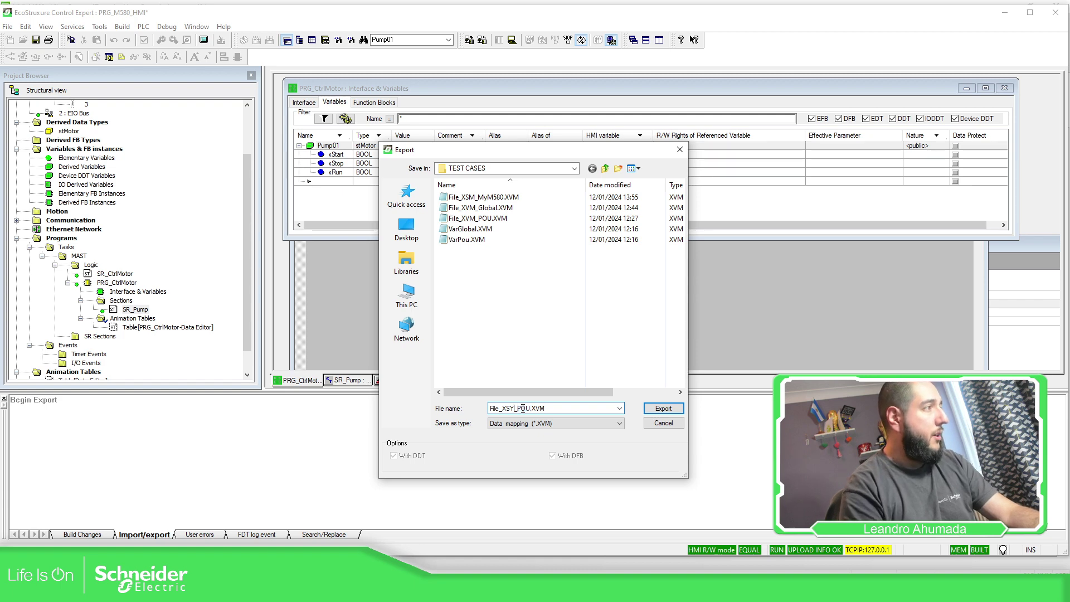
key(BackSpace)
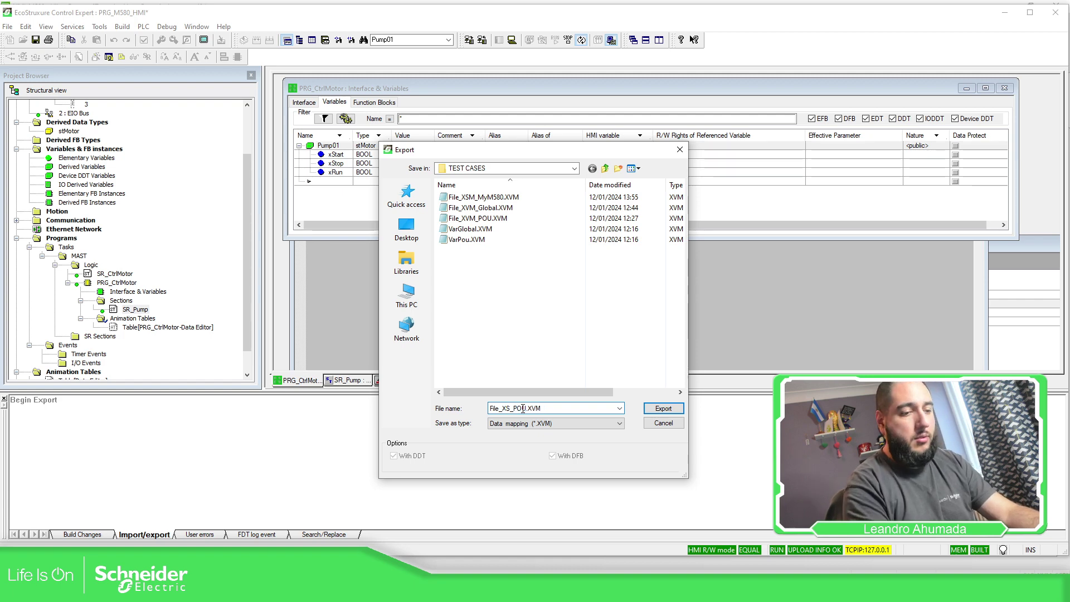
key(BackSpace)
text(VM_)
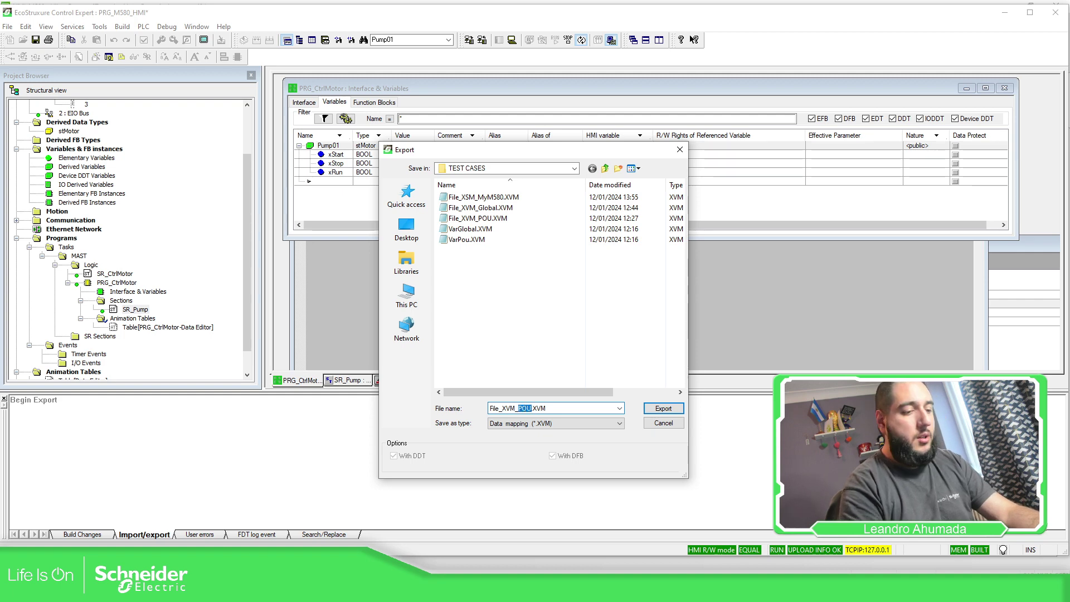
text(MyM5)
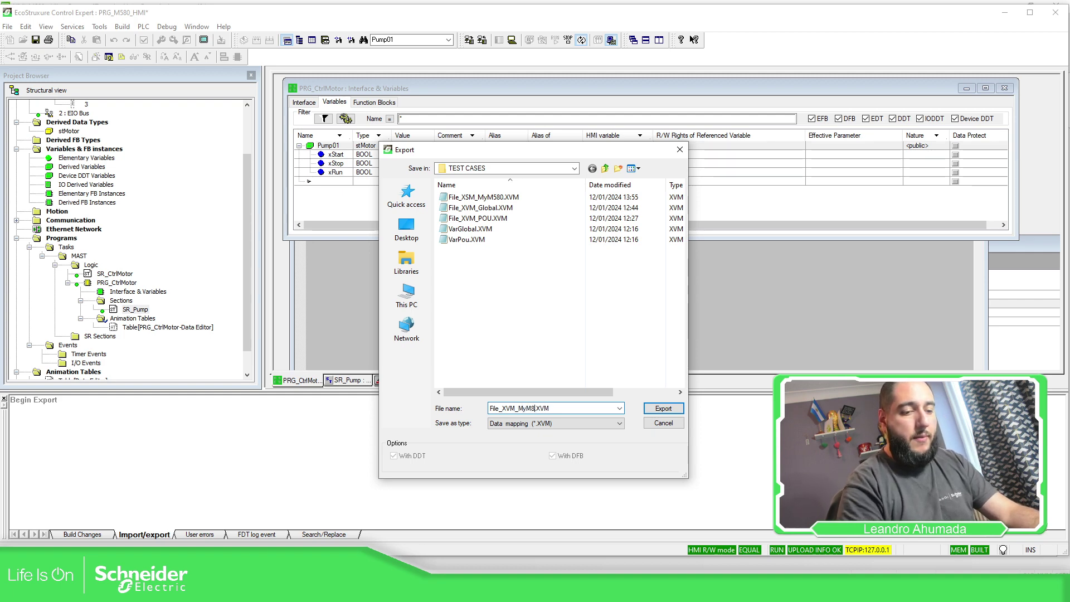
text(80)
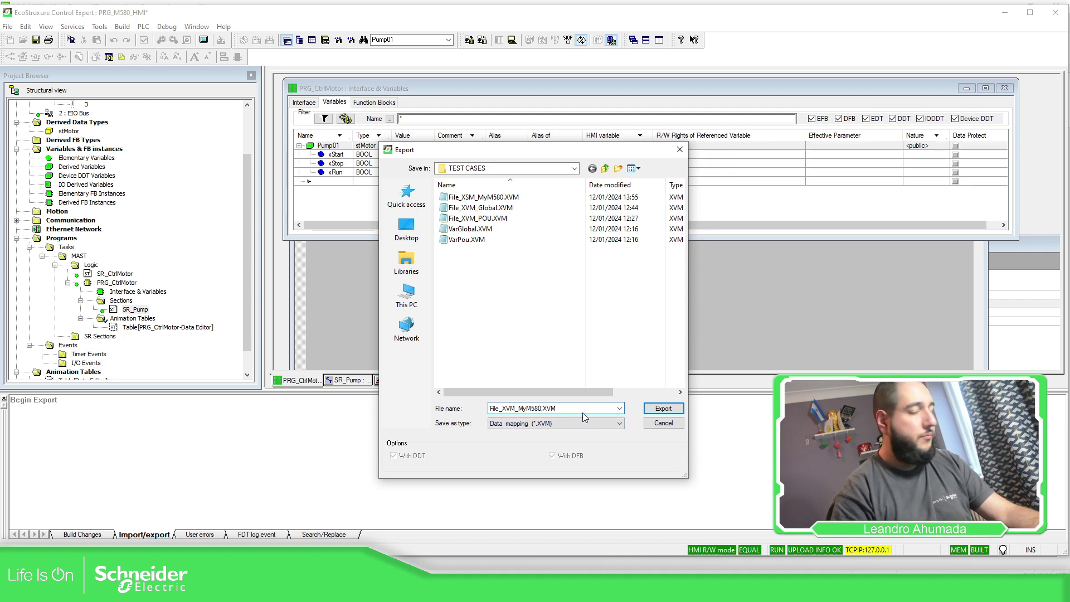
text(_2)
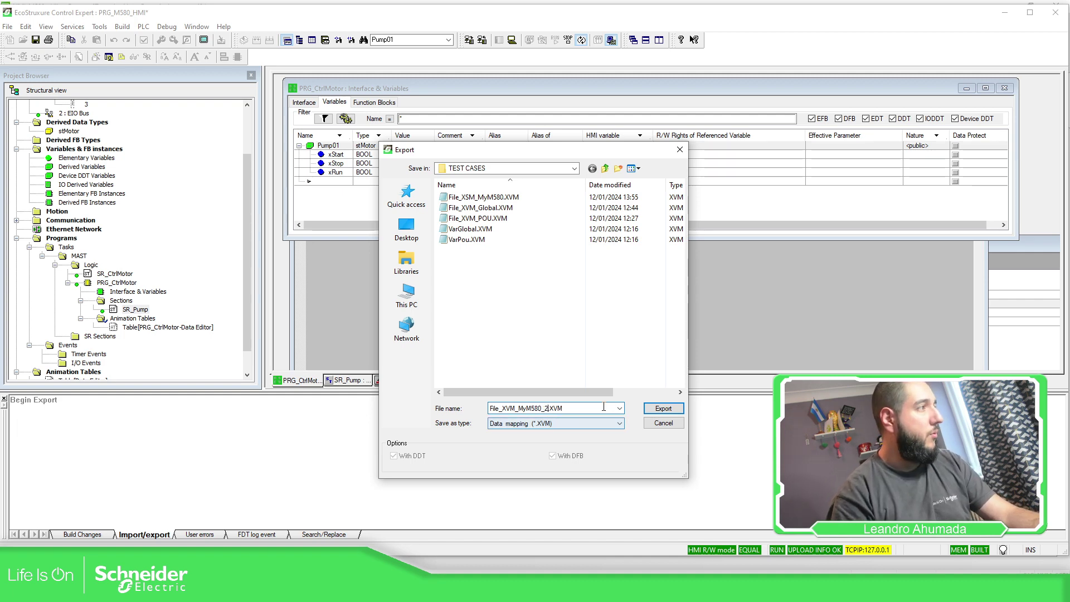
click(657, 408)
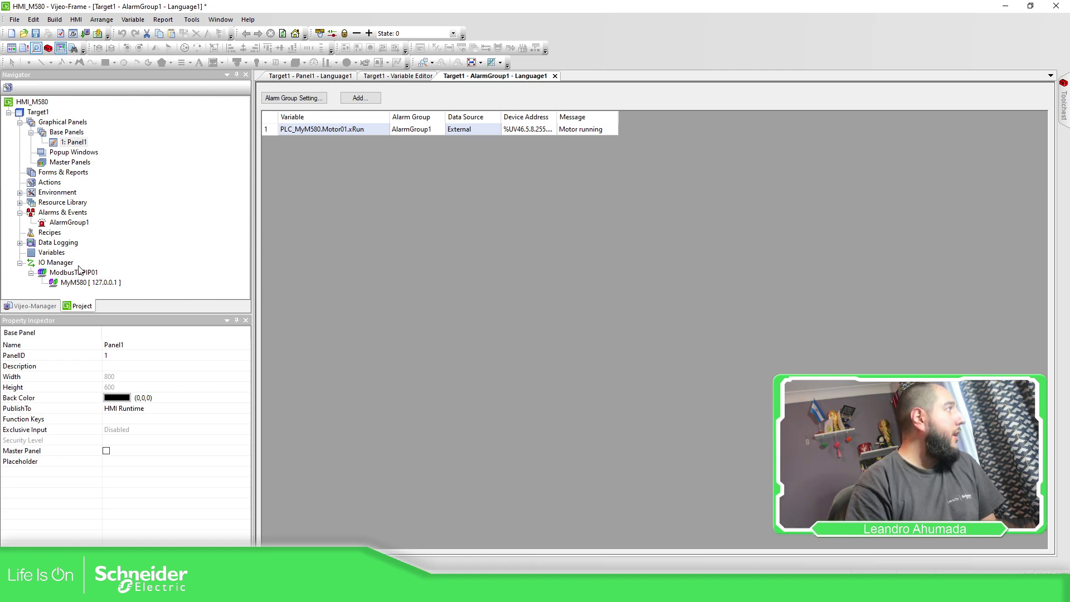
Step: Delete the PLC_MyM580 and PLC_MyM58001 variable folders from Target1 in the HMI project
click(92, 283)
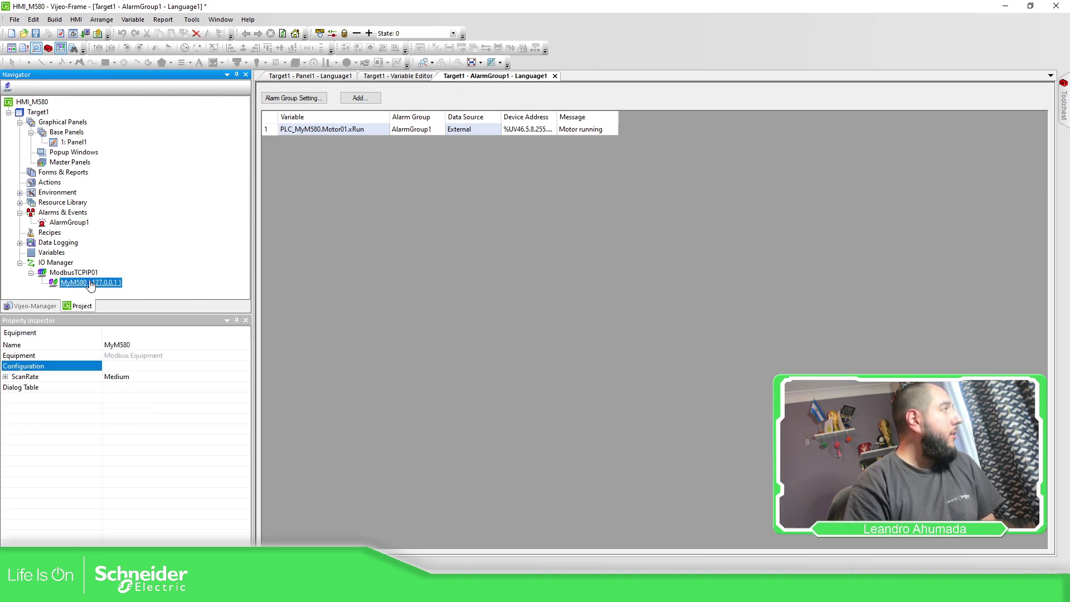
double_click(51, 252)
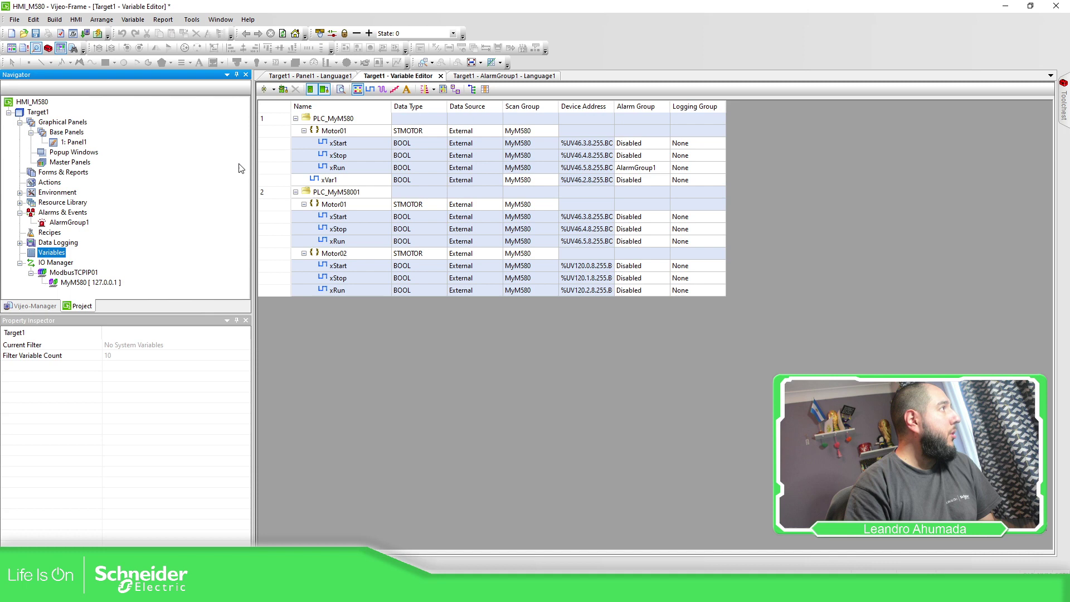
click(276, 118)
right_click(277, 118)
click(307, 179)
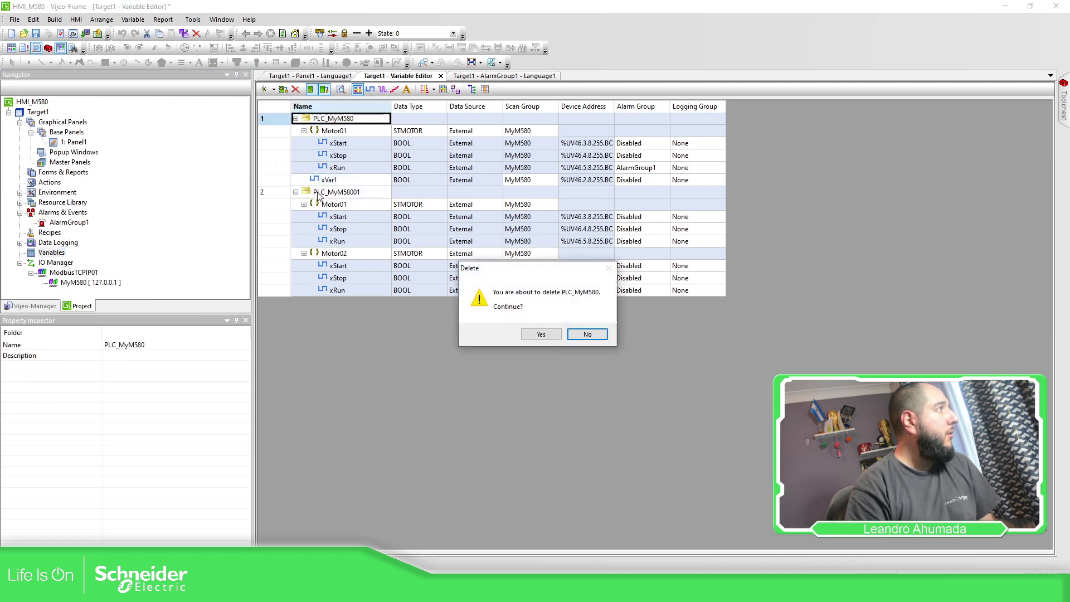
click(543, 333)
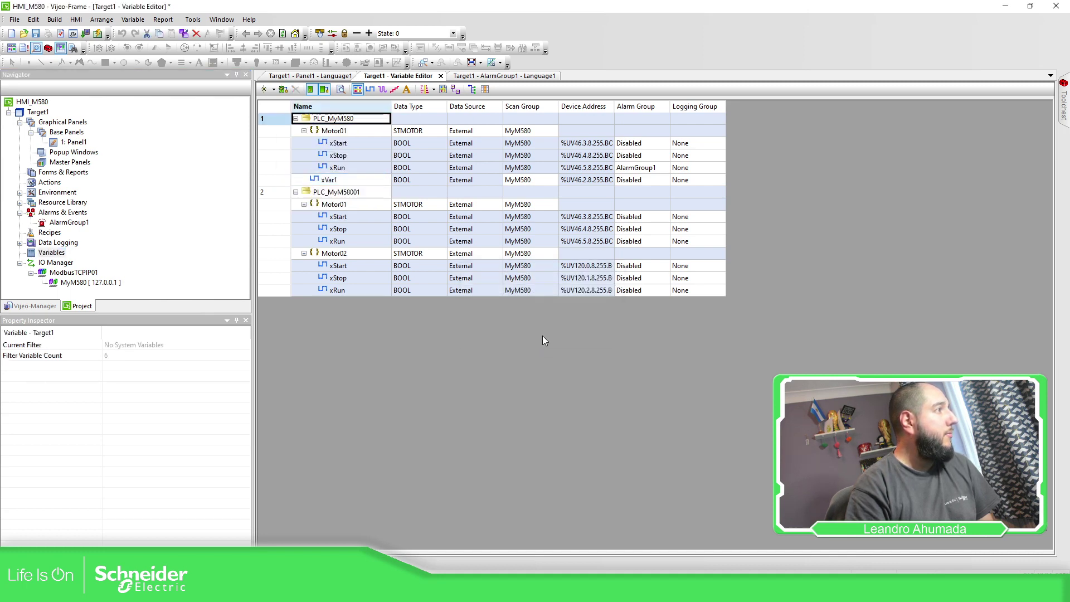
right_click(272, 117)
click(307, 175)
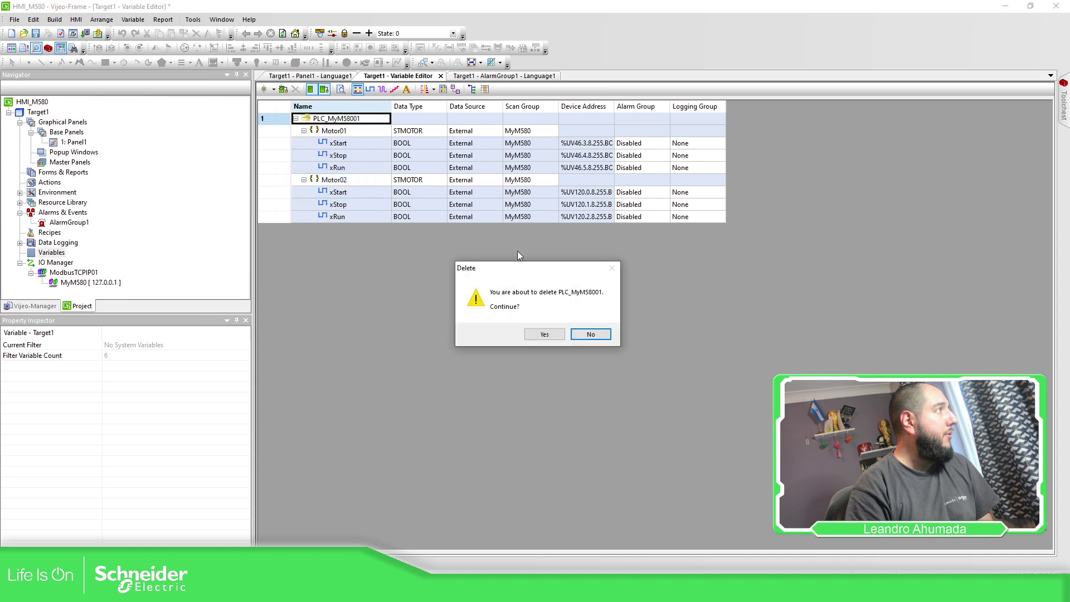
click(544, 334)
Step: Check the AlarmGroup1 alarms and remove the File_XSM_MyM580 variable link from the HMI project
double_click(67, 223)
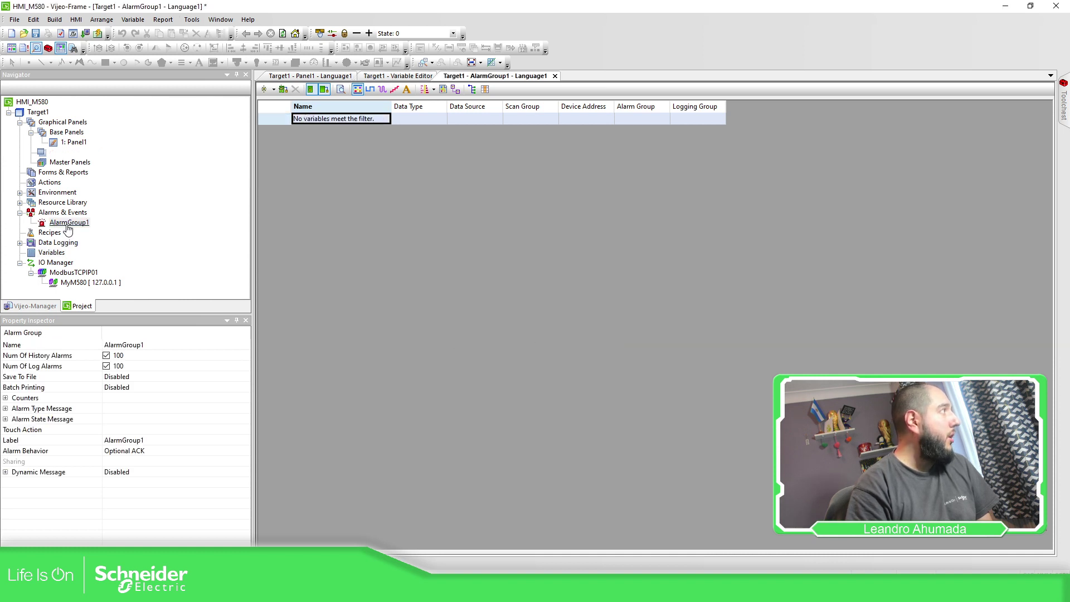
double_click(62, 253)
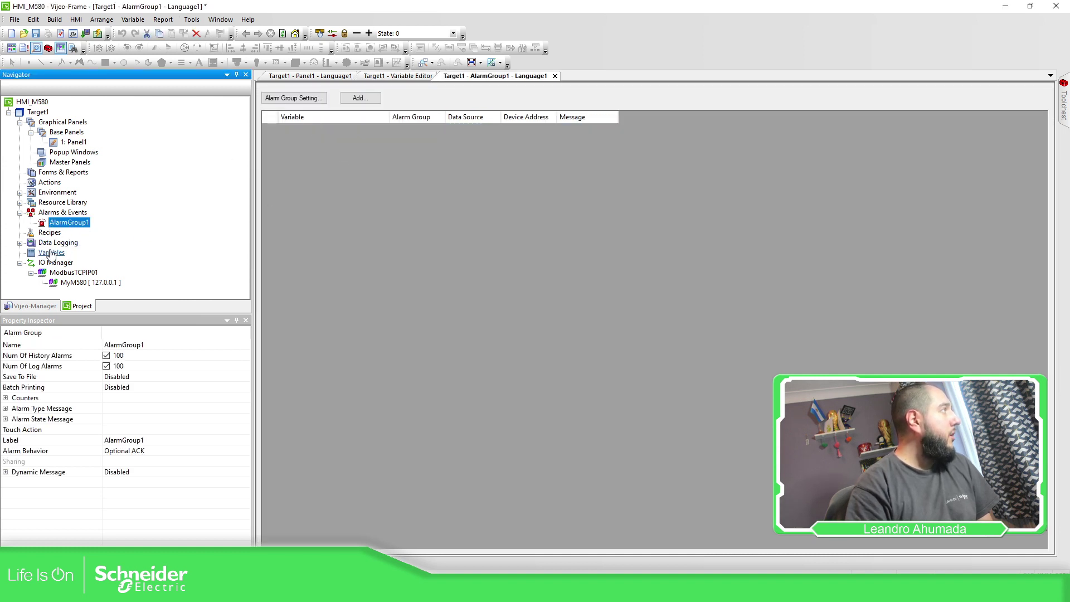
right_click(56, 252)
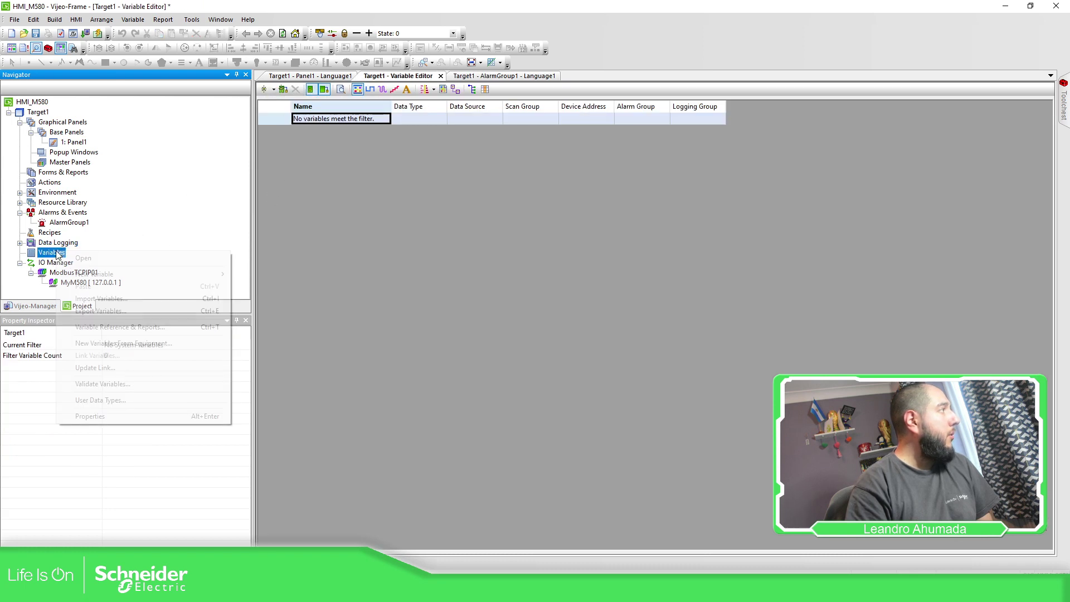
click(95, 368)
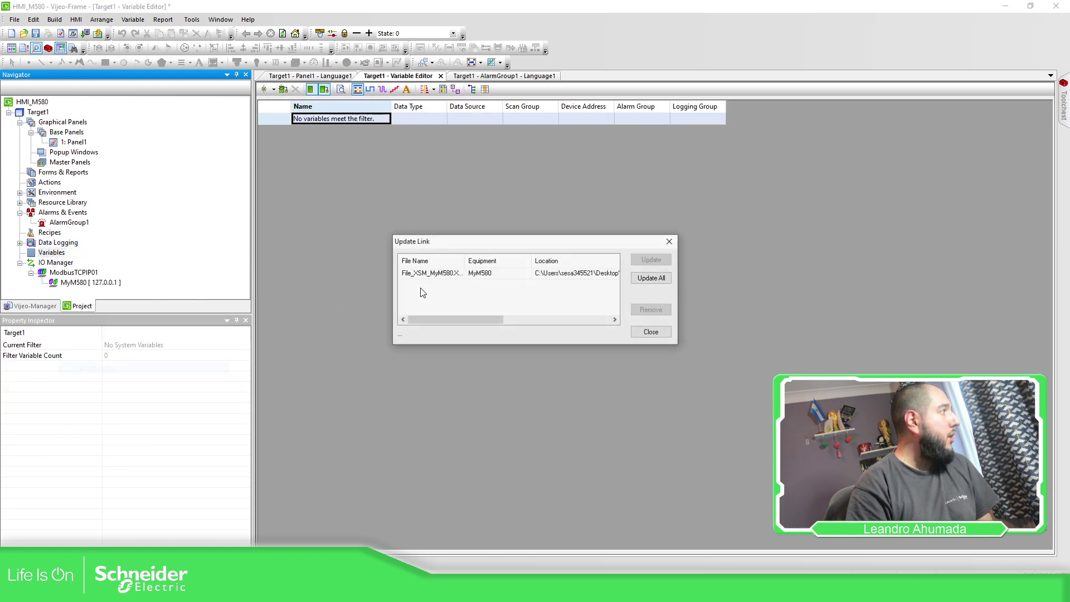
click(521, 276)
click(645, 310)
click(520, 335)
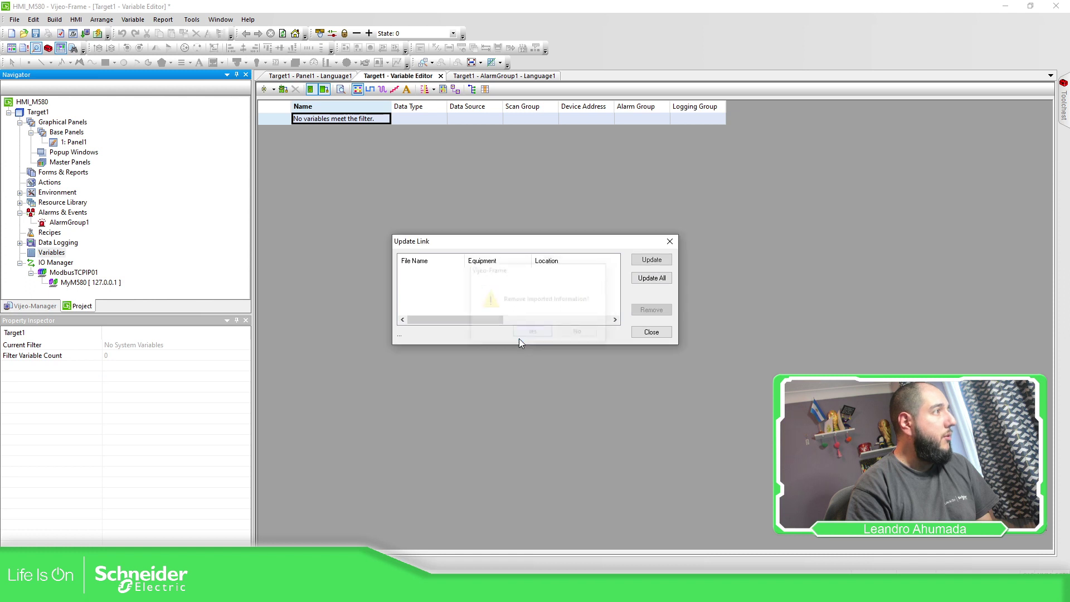
click(650, 331)
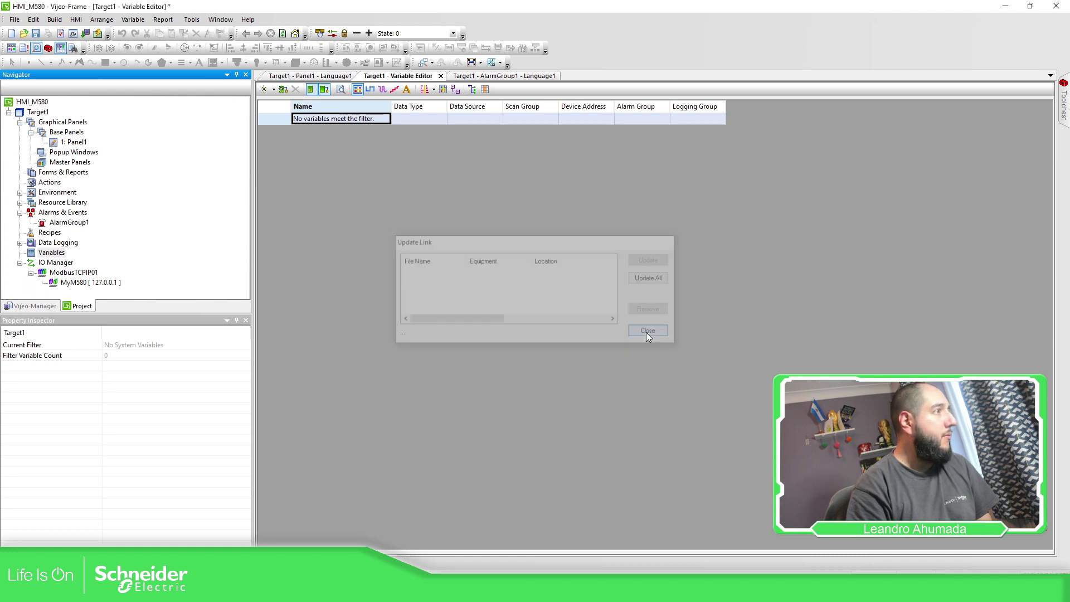
Step: Link the HMI variables to the UnityPro/ControlExpert symbol file File_XVM_MyM580_2.XVM for MyM580, and close the new variables dialog
right_click(56, 243)
right_click(50, 253)
click(102, 356)
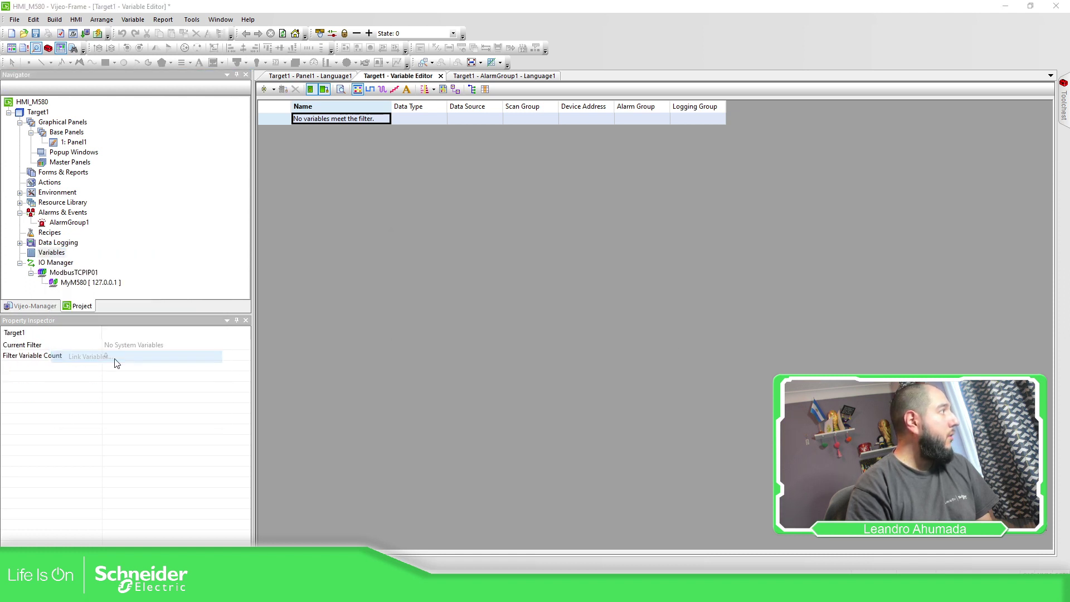
click(560, 381)
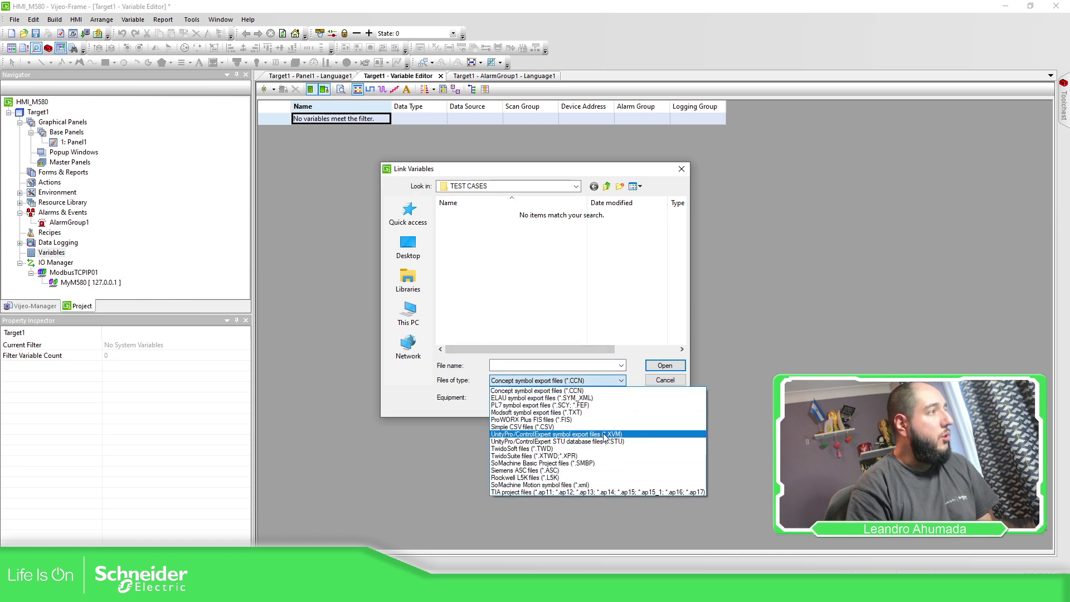
click(606, 434)
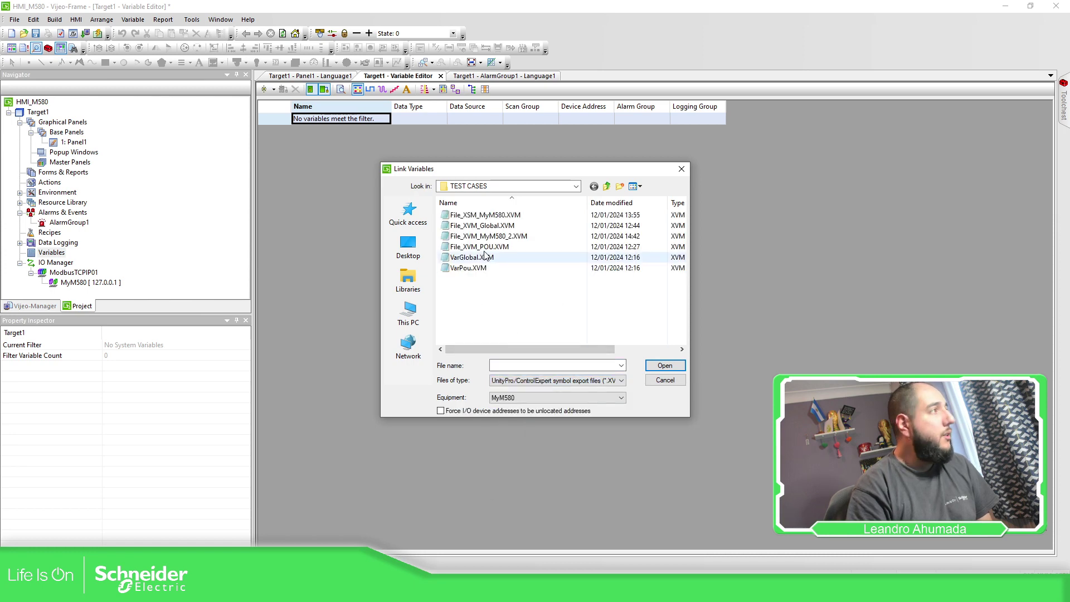
click(507, 238)
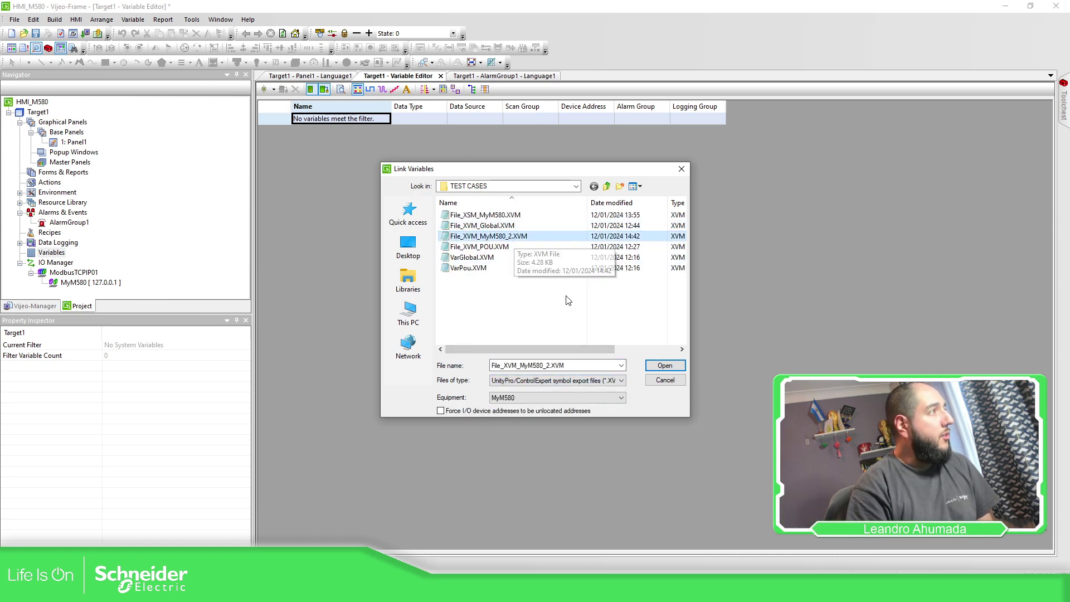
click(663, 367)
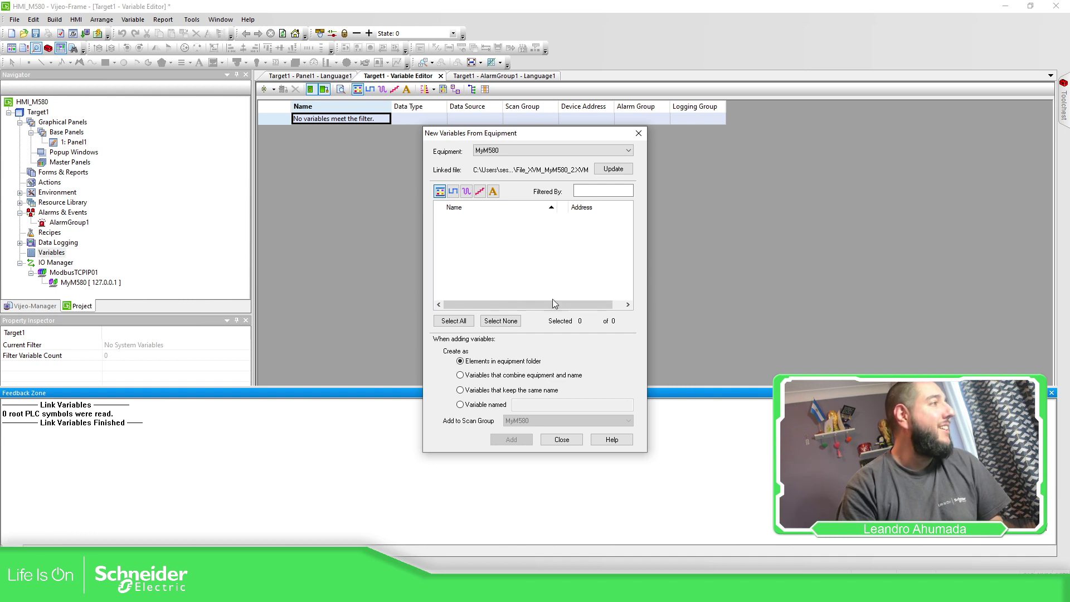
click(557, 440)
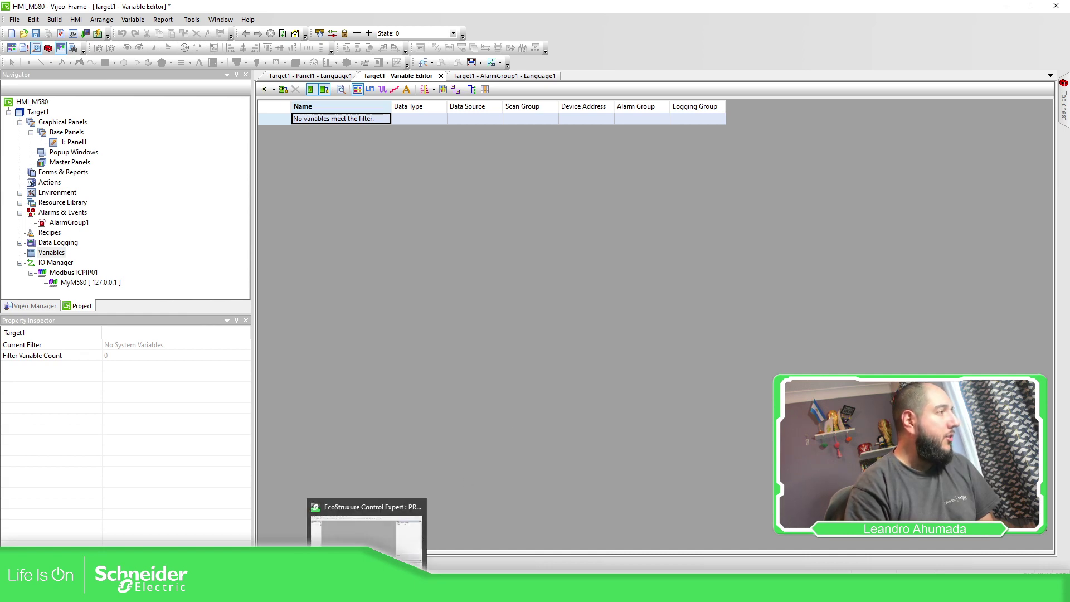
Step: Switch to Control Expert and set the nature of Pump01 in the PRG_CtrlMotor program unit to inputs/outputs
click(357, 535)
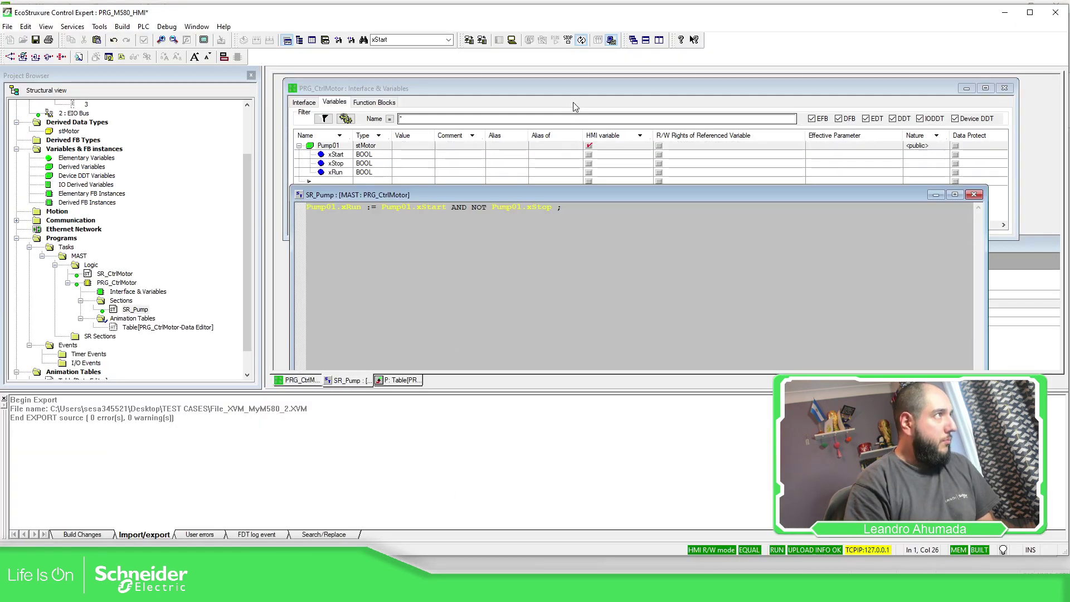
double_click(584, 87)
click(365, 382)
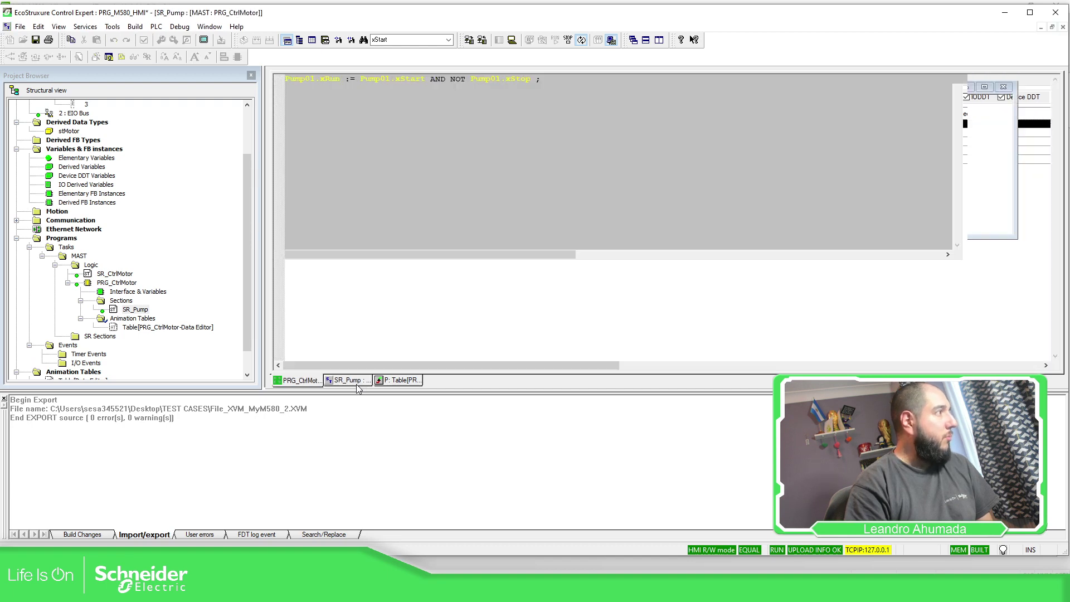
click(399, 383)
click(296, 380)
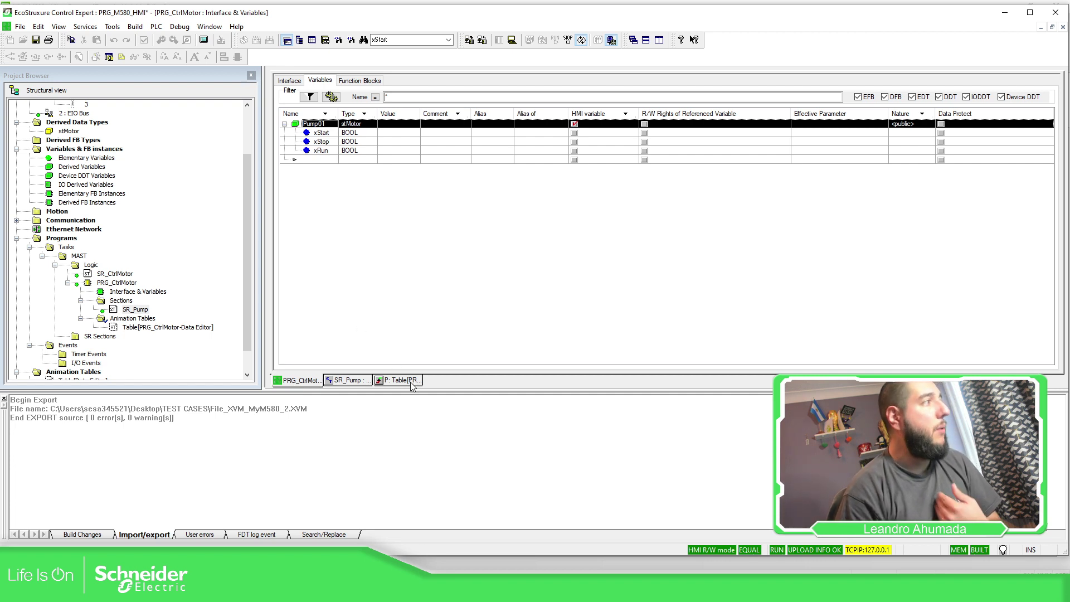
scroll(148, 170, up, 3)
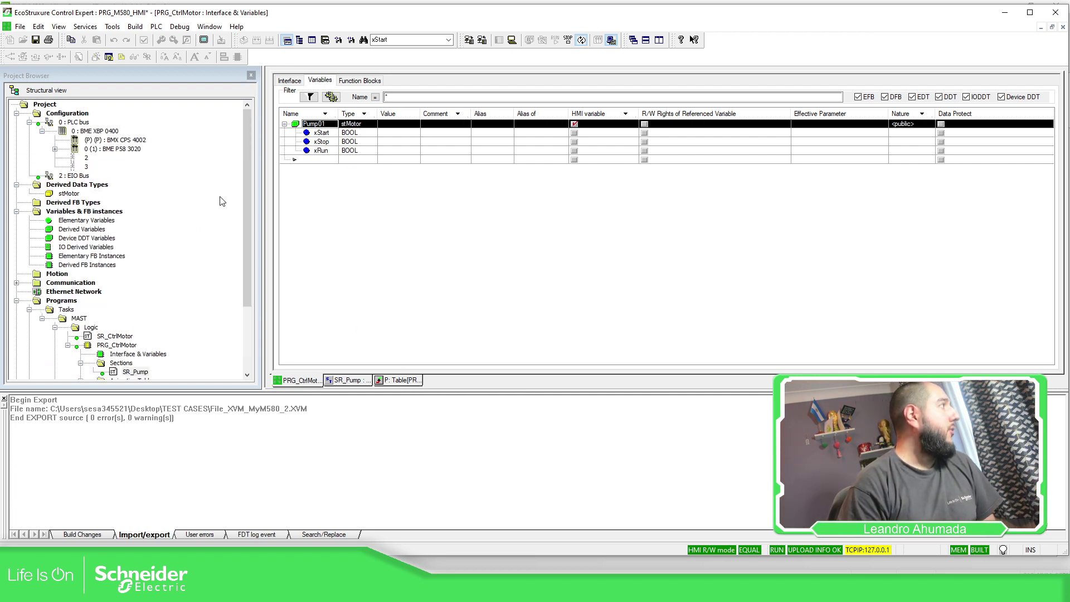
click(915, 124)
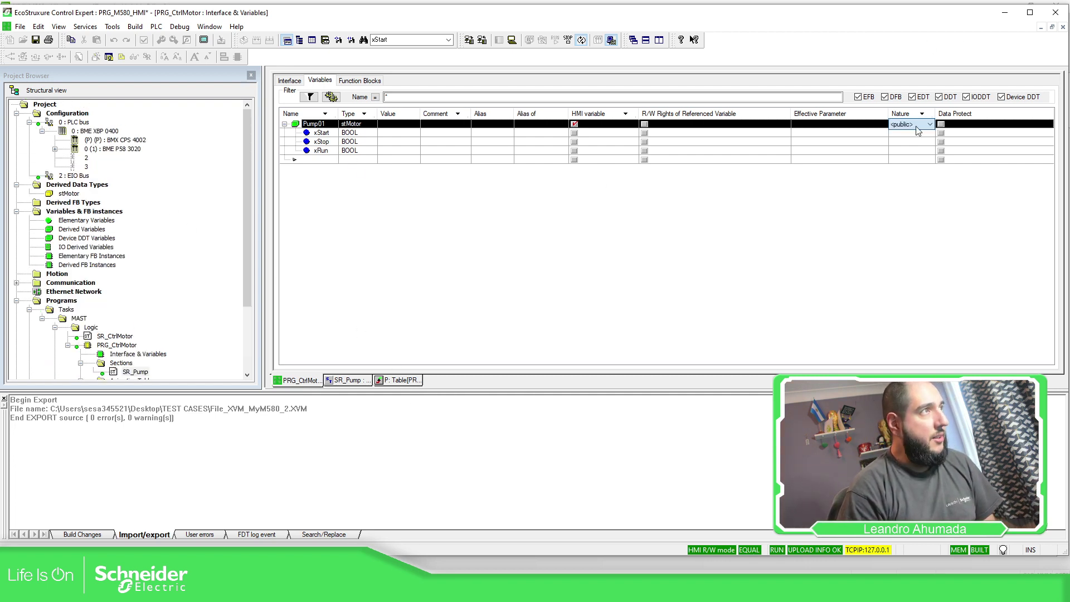
click(917, 149)
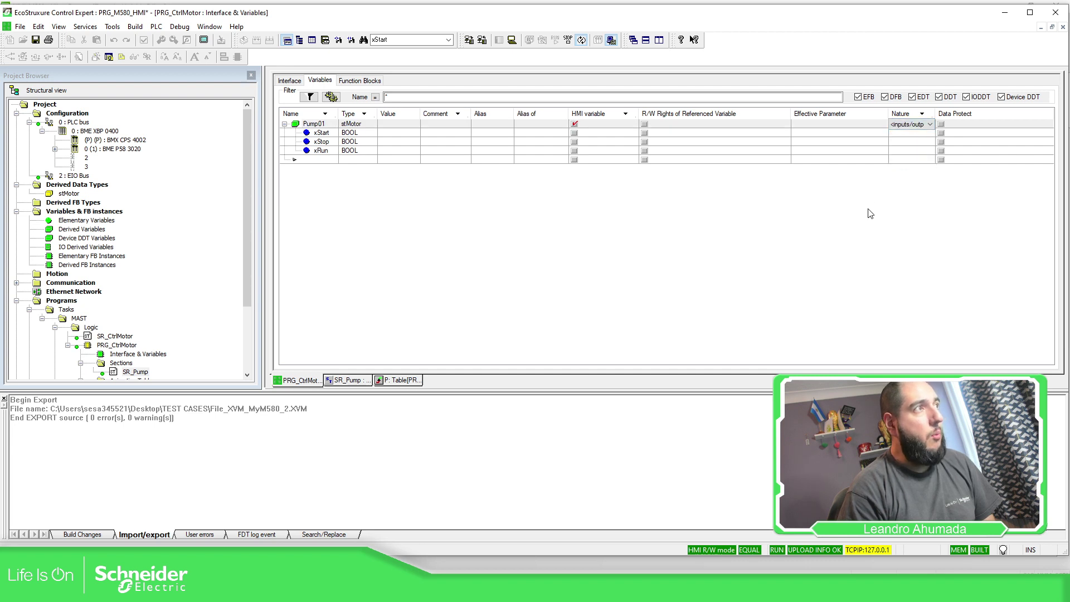
click(537, 310)
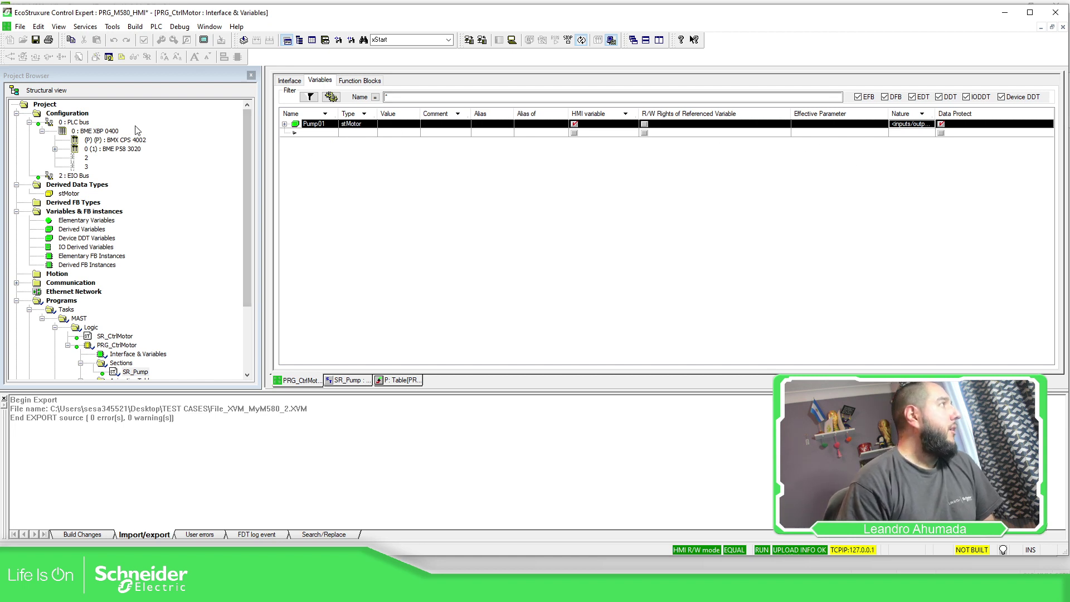
Step: Include DDT variables in the global data editor list and create a variable HmiPump01 of type stMotor
double_click(86, 221)
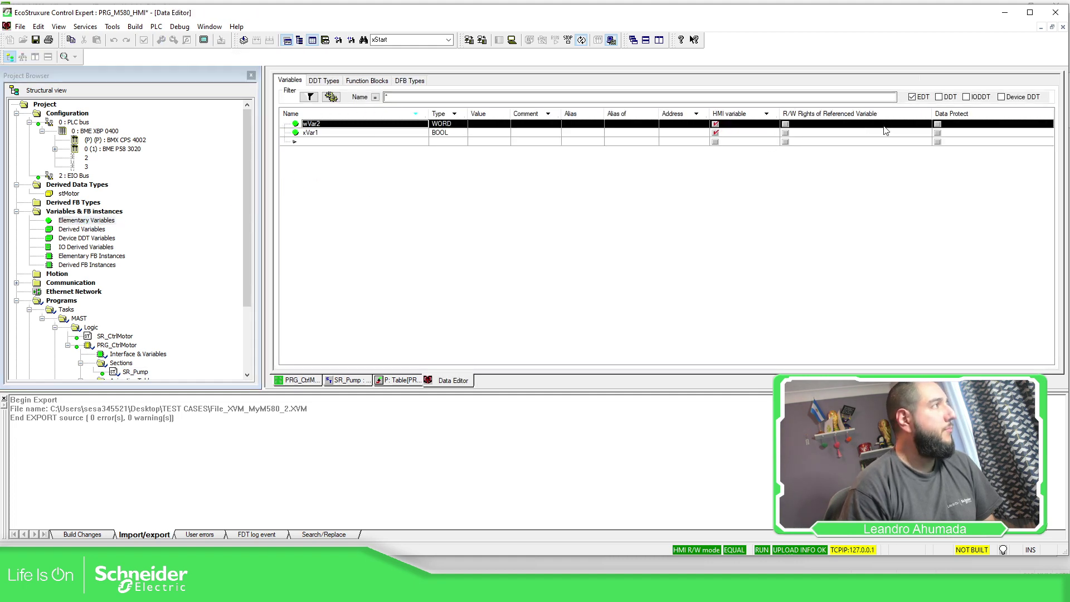
click(939, 97)
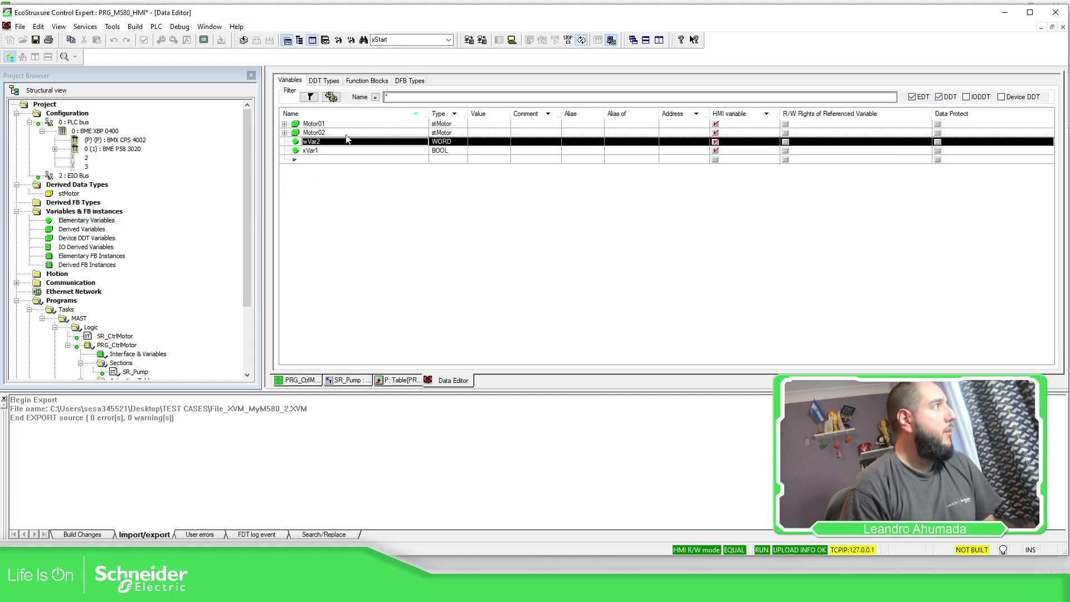
click(315, 160)
text(HmiPump0)
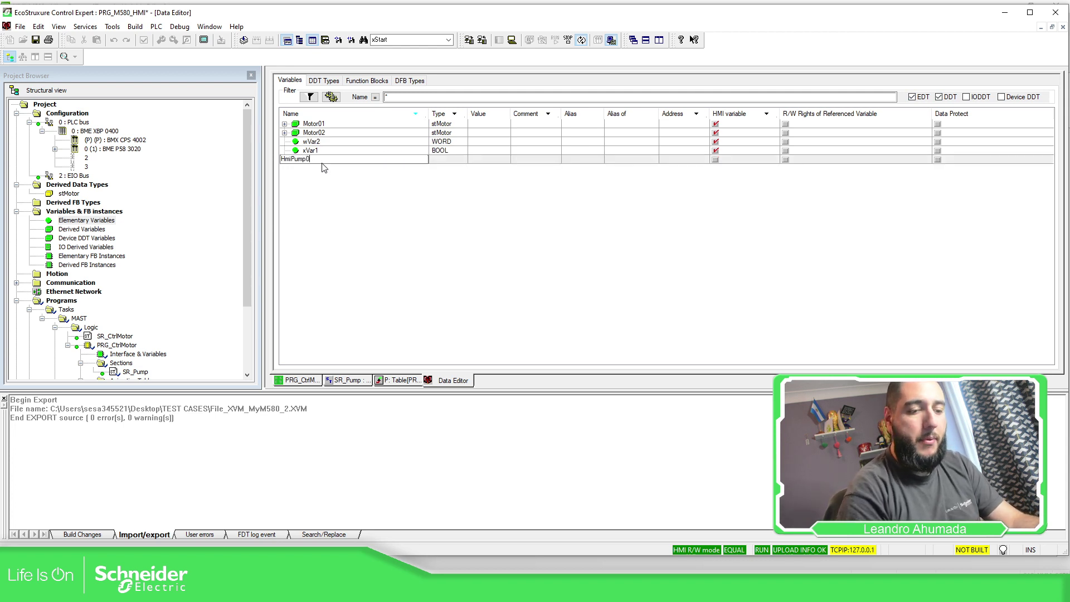
text(1)
key(Return)
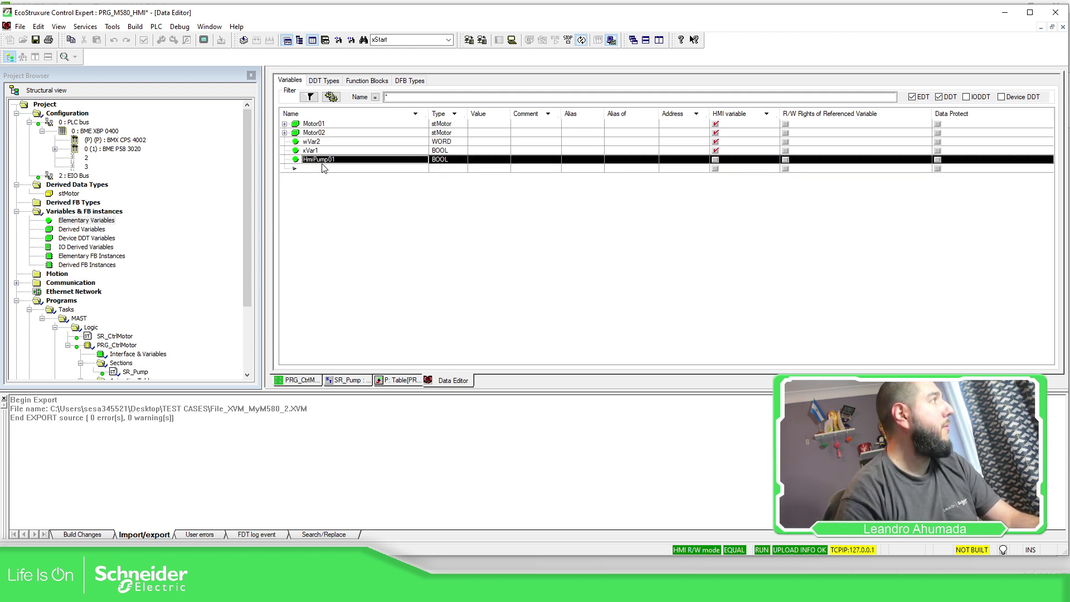
click(460, 162)
click(461, 160)
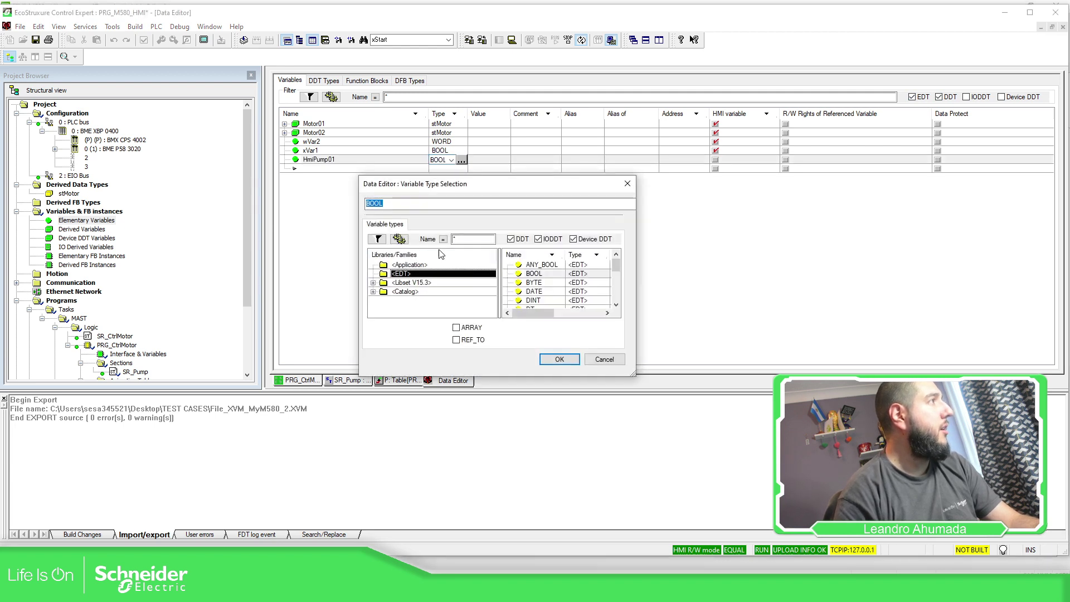
key(BackSpace)
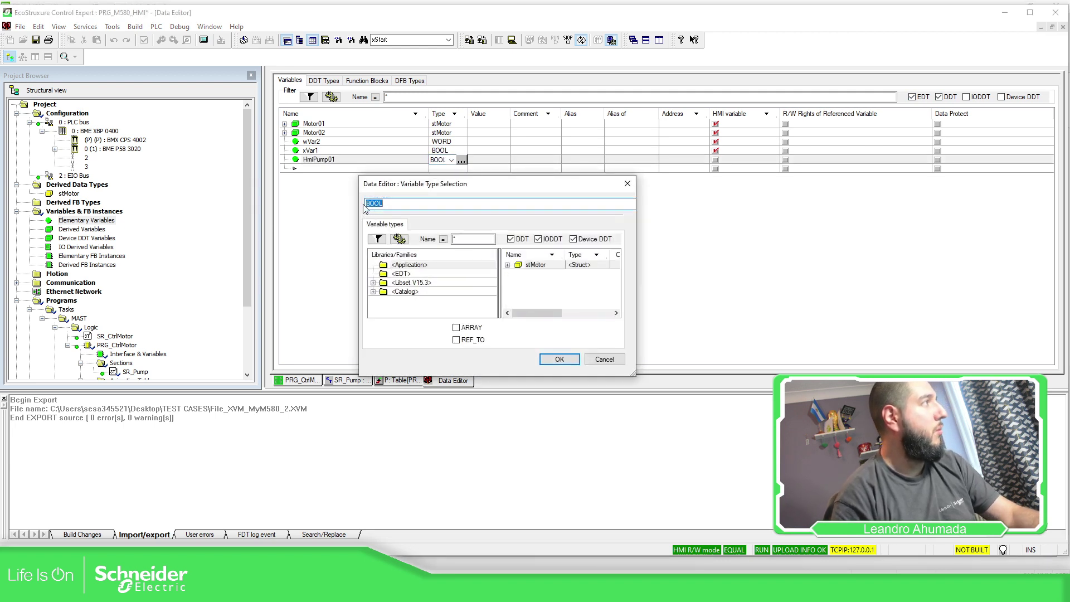
double_click(530, 264)
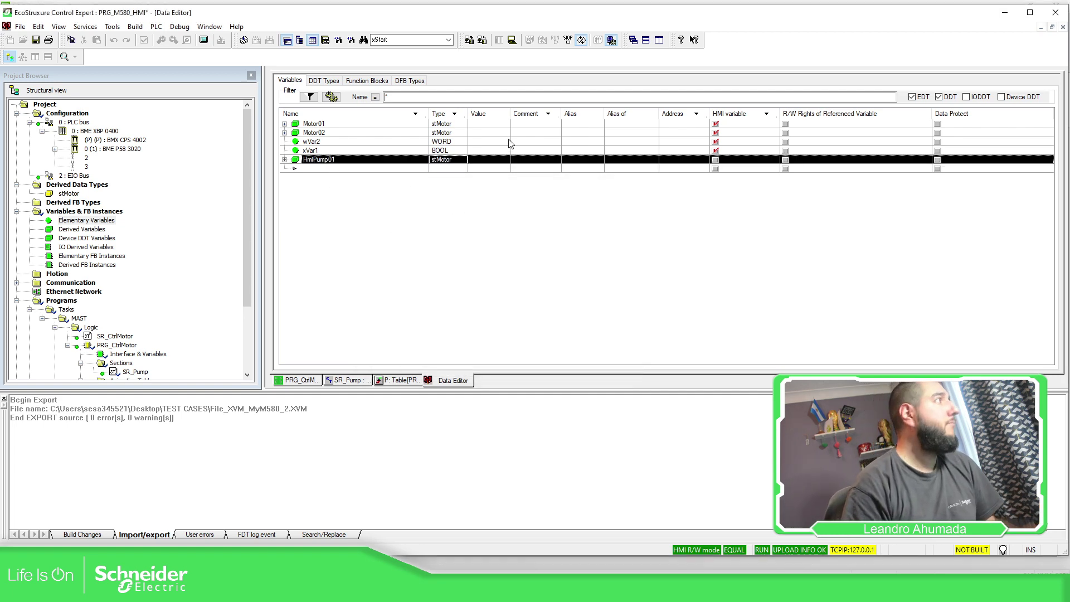
Step: Enable the HMI variable option for HmiPump01 and disable it for xVar1, wVar2, Motor02 and Motor01
click(716, 162)
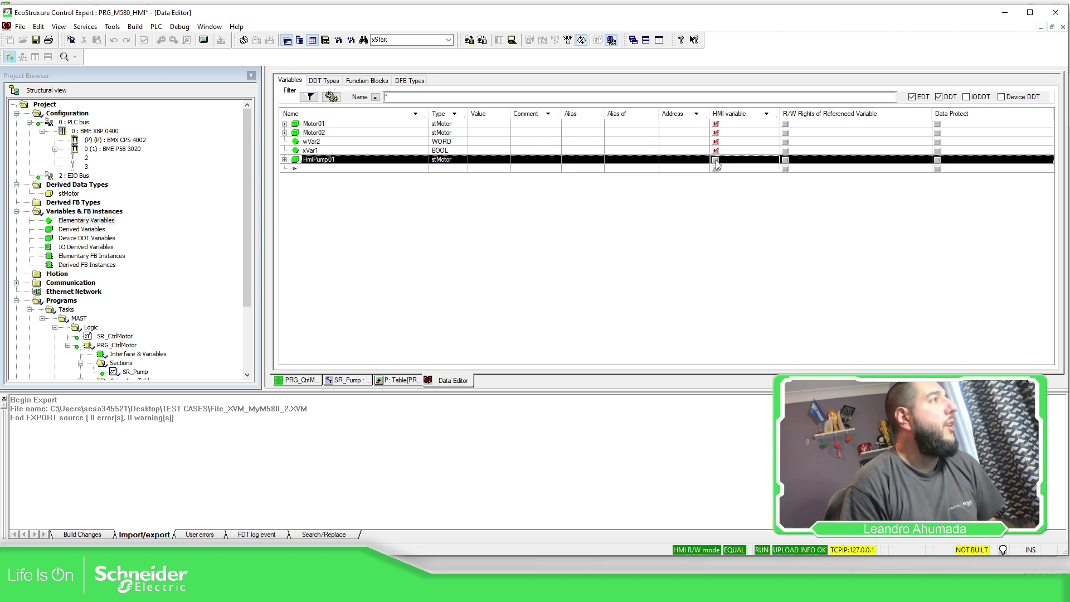
click(717, 150)
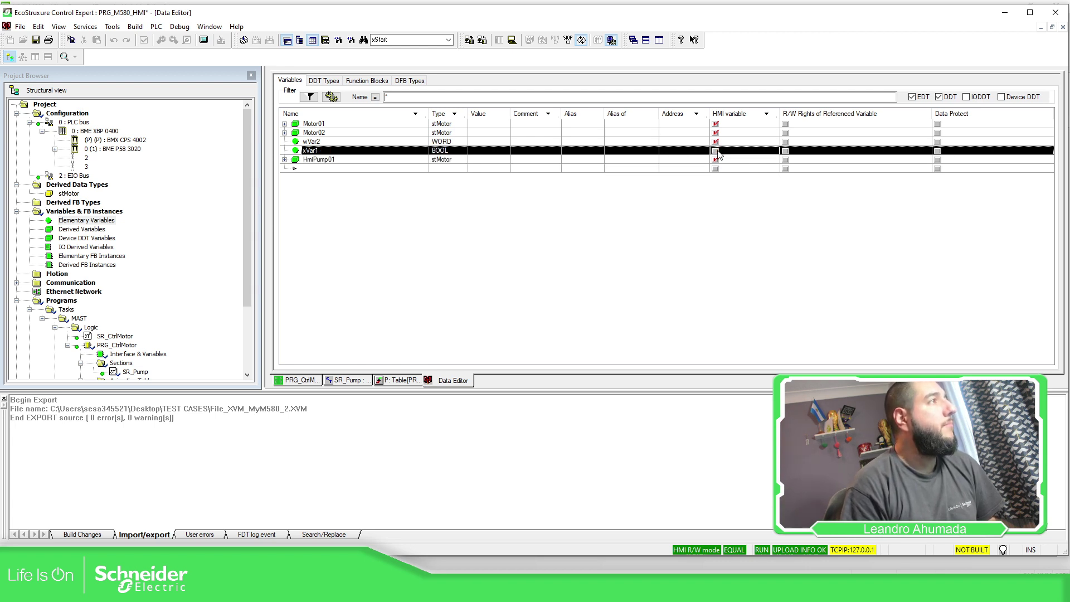
click(717, 142)
click(716, 142)
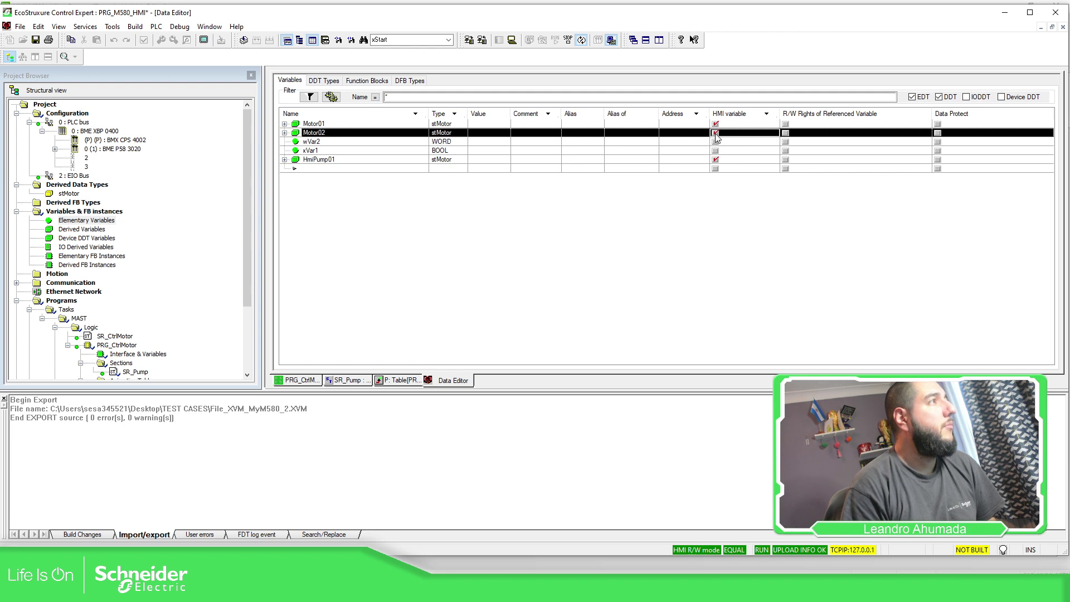
click(494, 308)
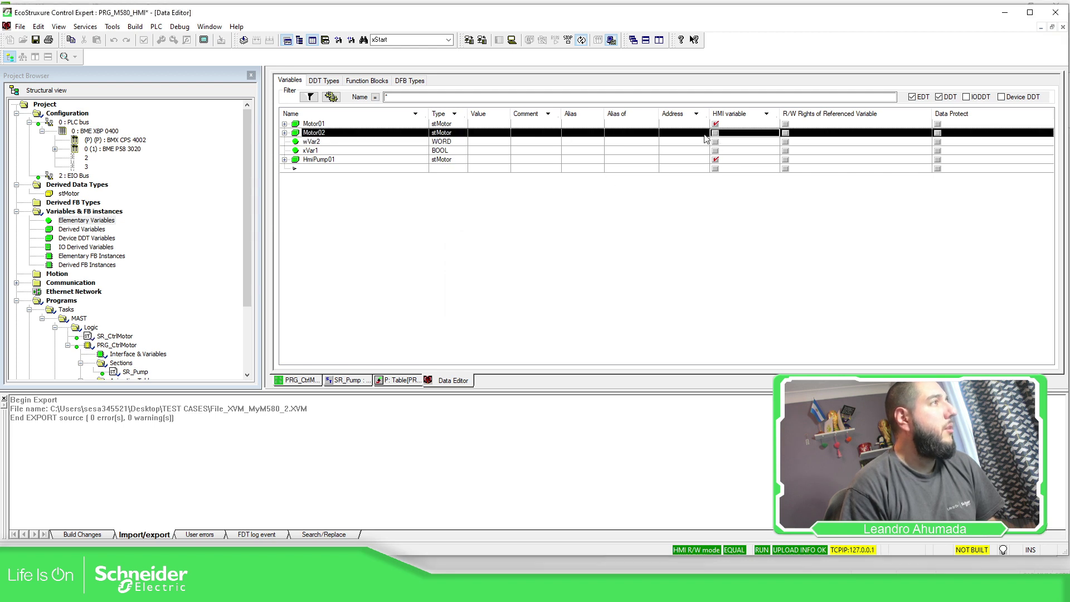
click(715, 125)
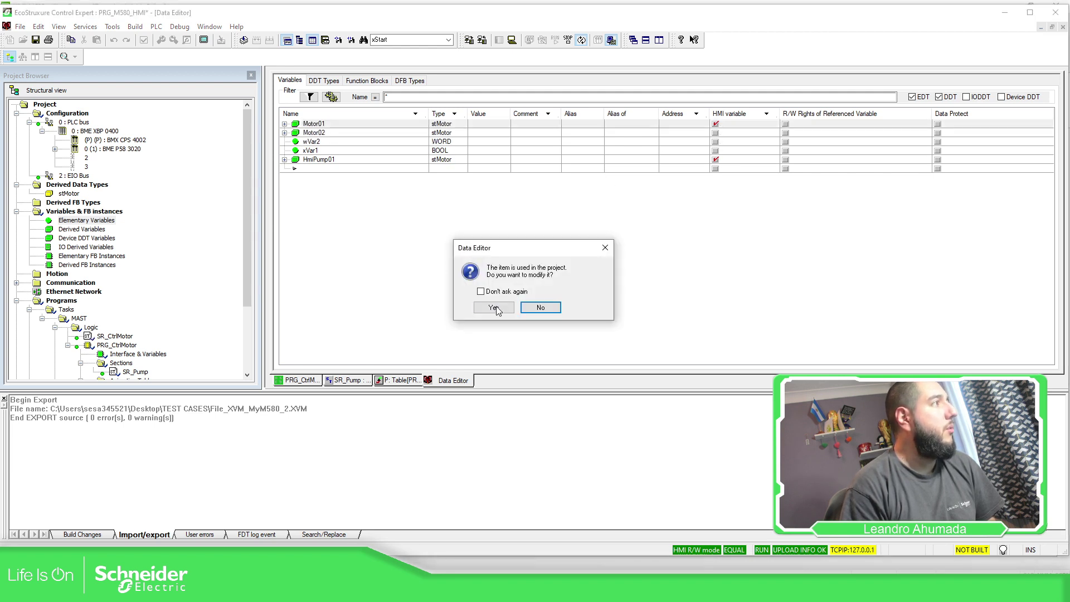
click(494, 308)
click(339, 161)
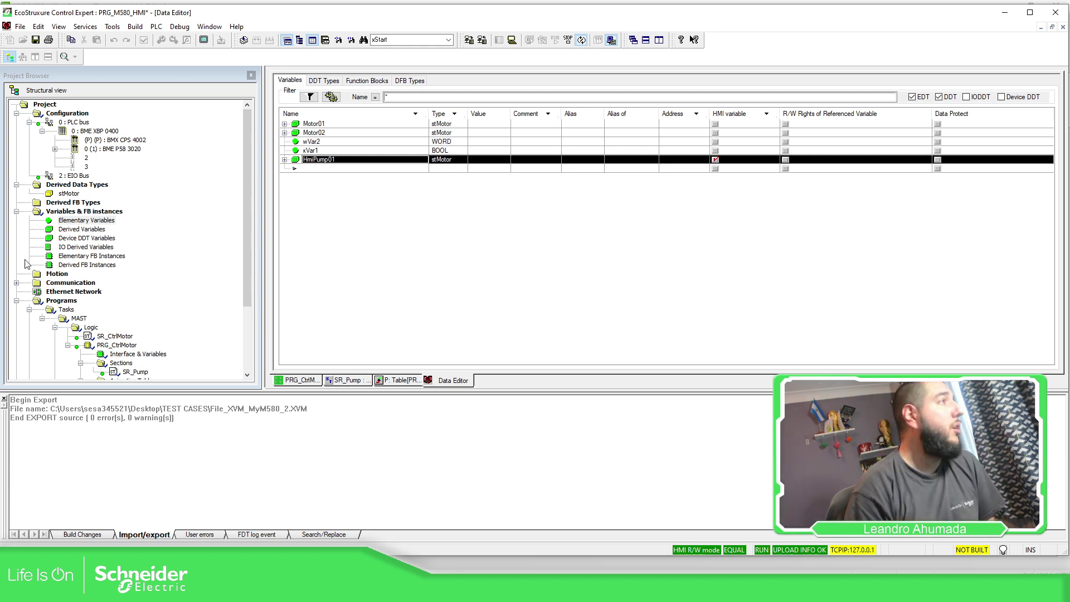
Step: Assign the global variable HmiPump01 as the effective parameter of Pump01 in PRG_CtrlMotor
click(306, 384)
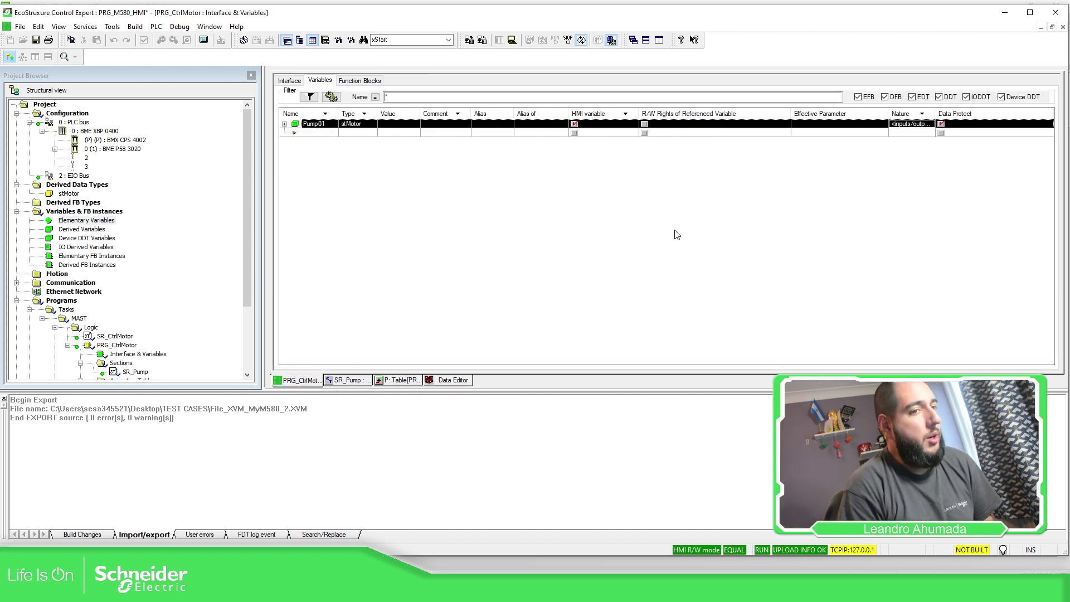
click(870, 125)
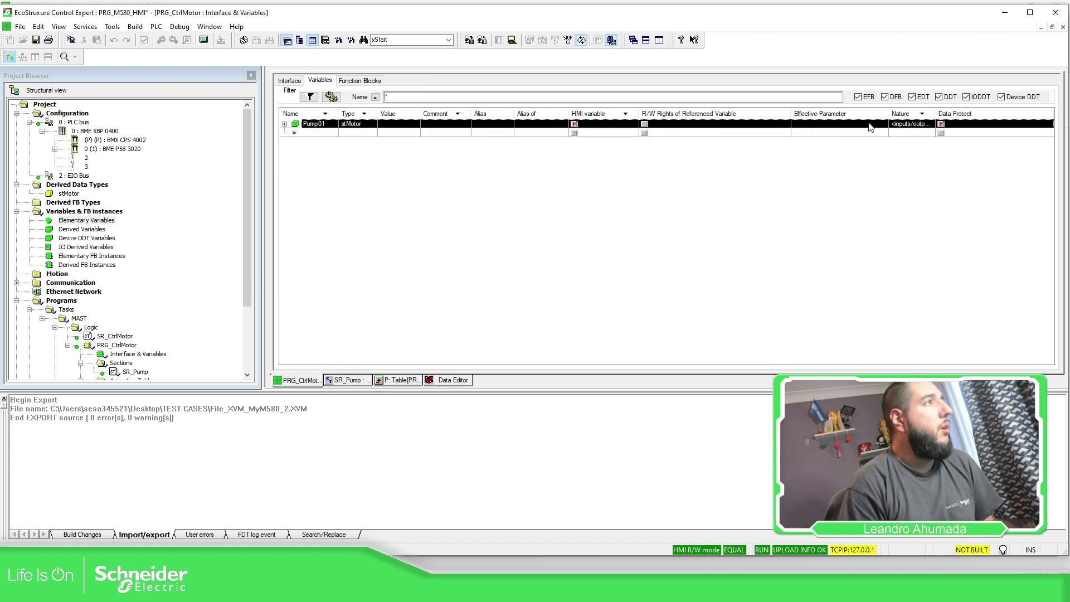
click(881, 125)
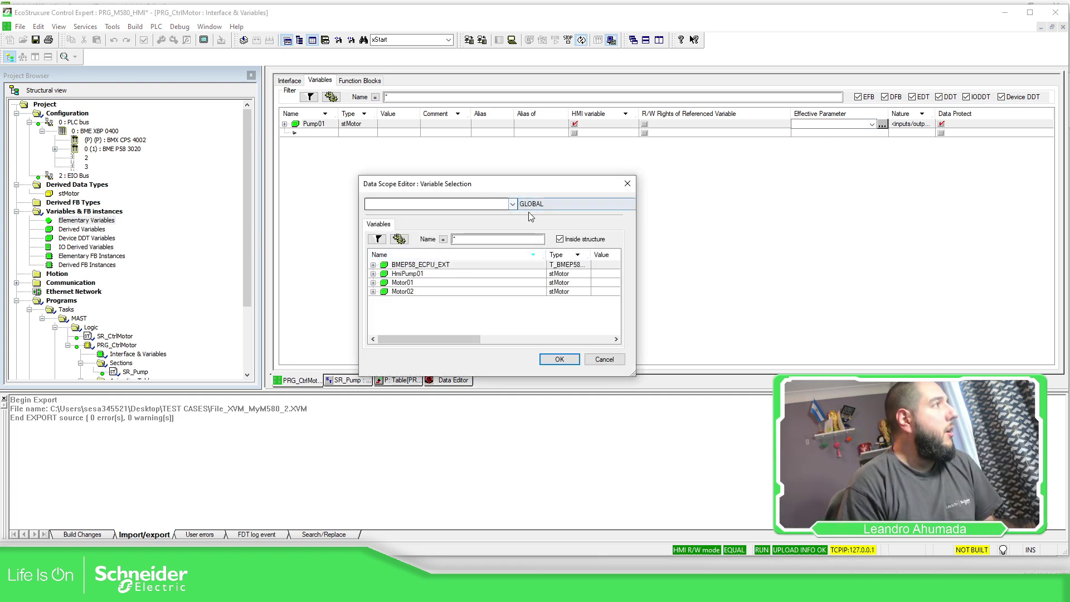
click(411, 275)
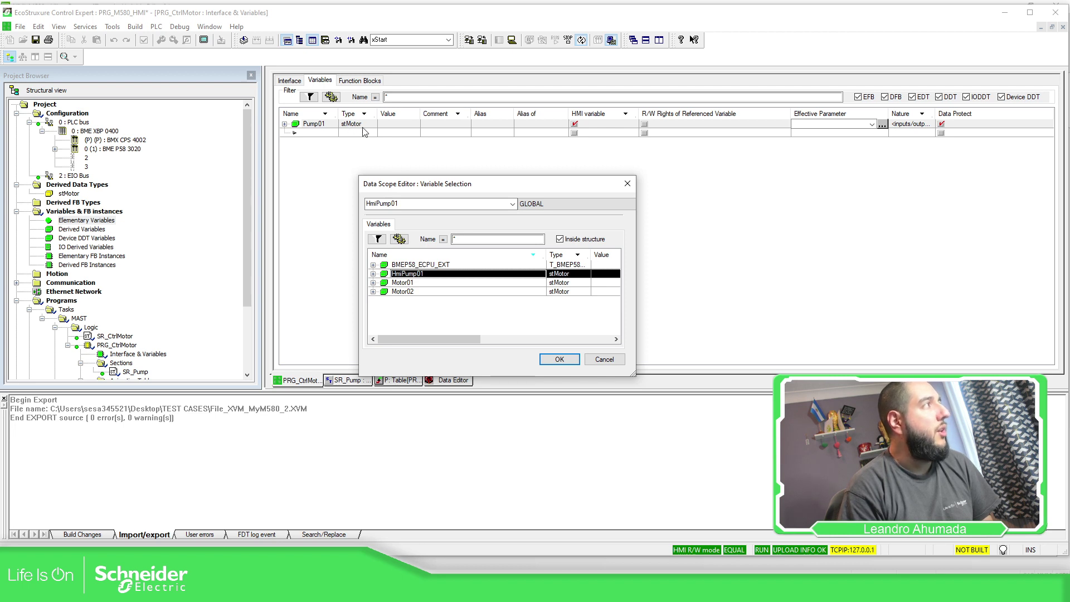
click(533, 265)
click(524, 274)
click(556, 356)
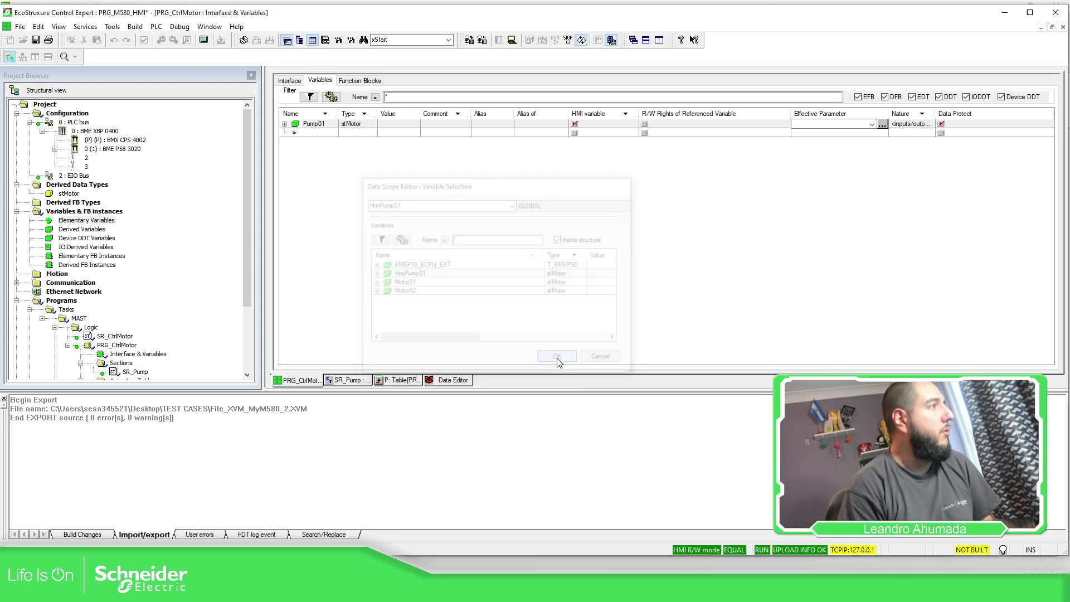
click(501, 307)
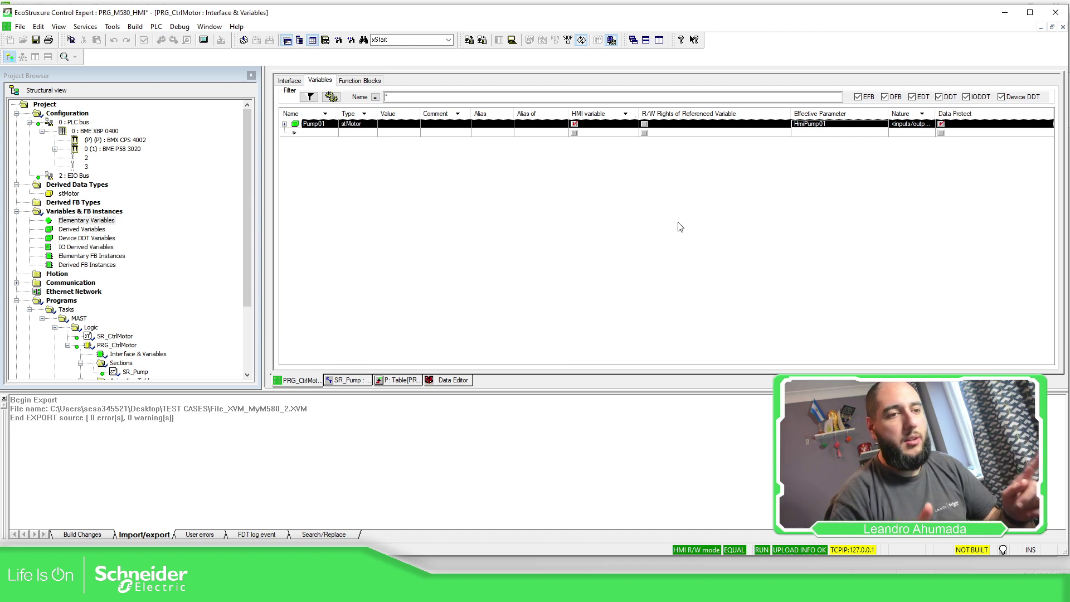
Step: Analyze the project and try to transfer it to the PLC with PLC Run after Transfer enabled
click(468, 39)
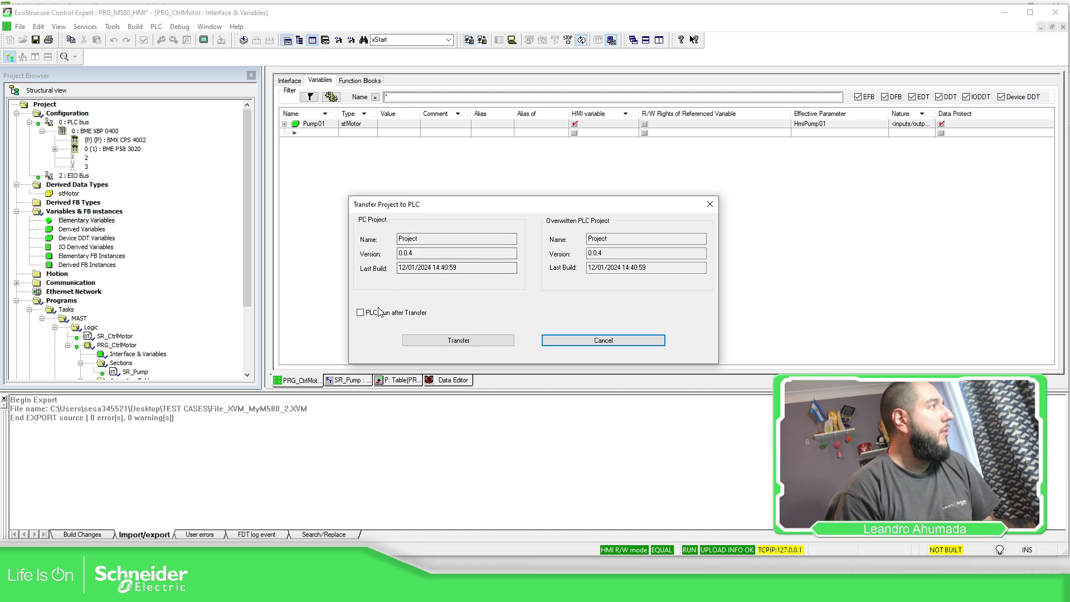
click(446, 340)
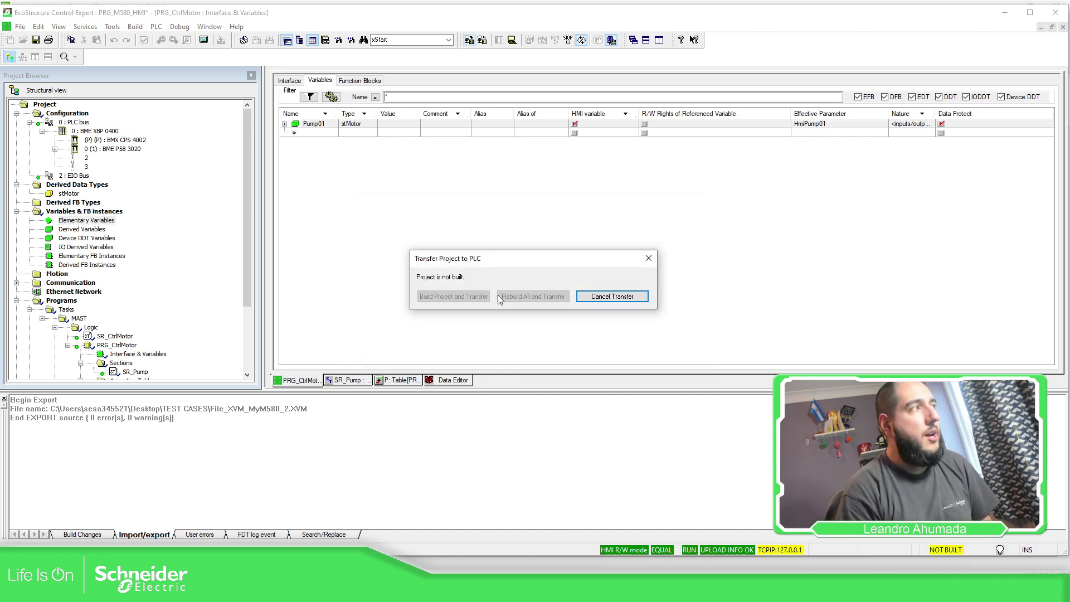
click(611, 296)
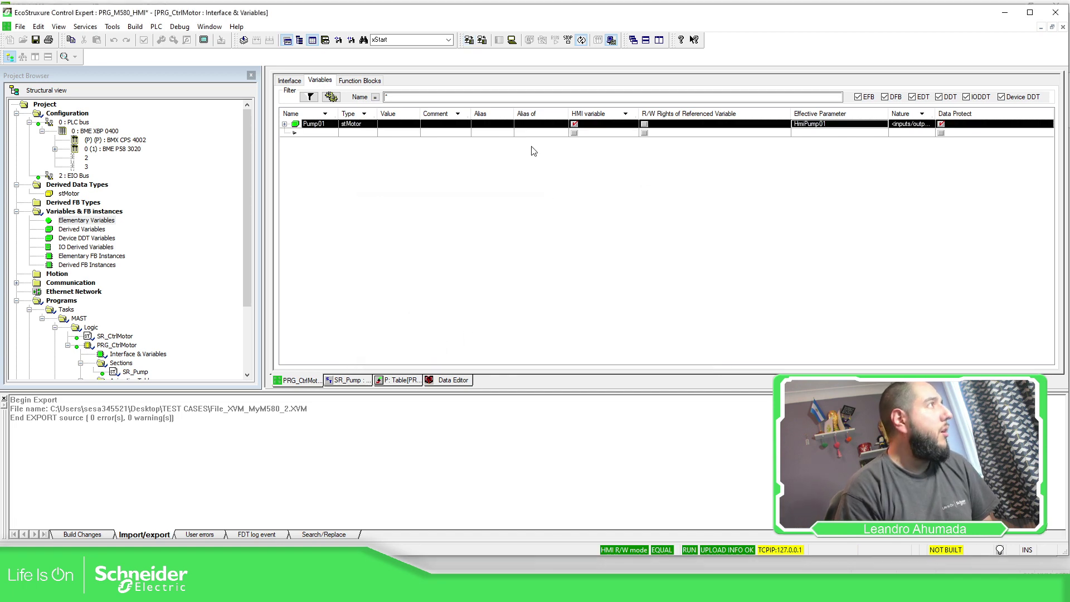
click(242, 42)
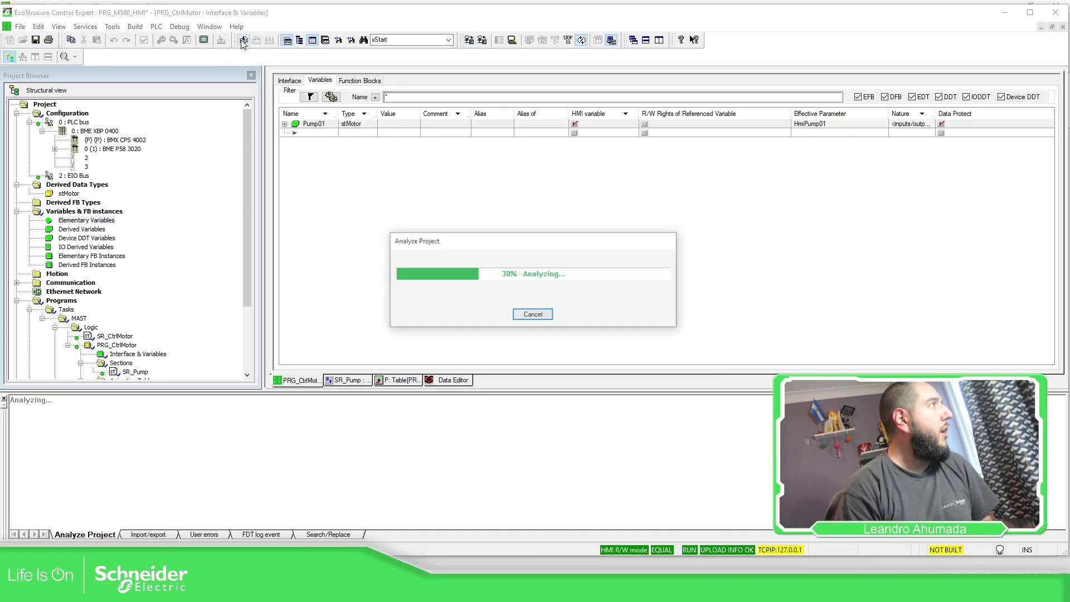
click(471, 43)
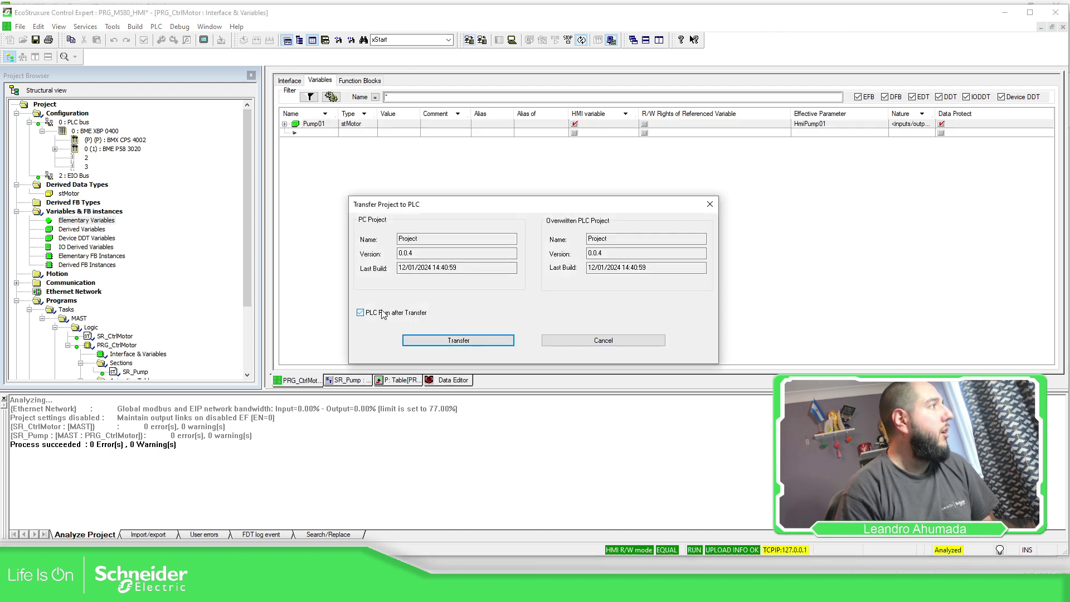
click(451, 341)
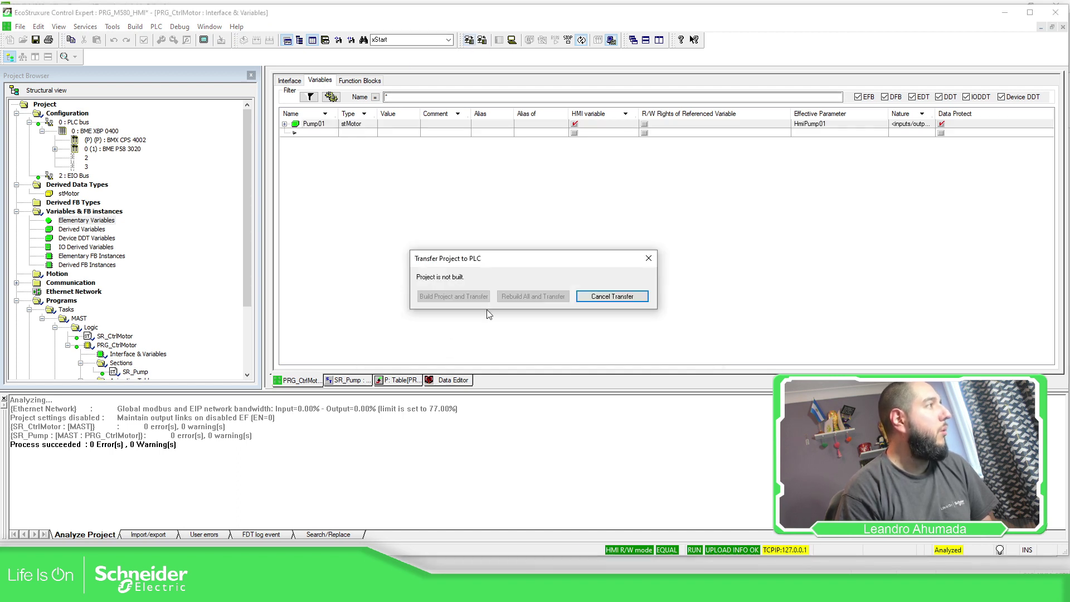
click(611, 297)
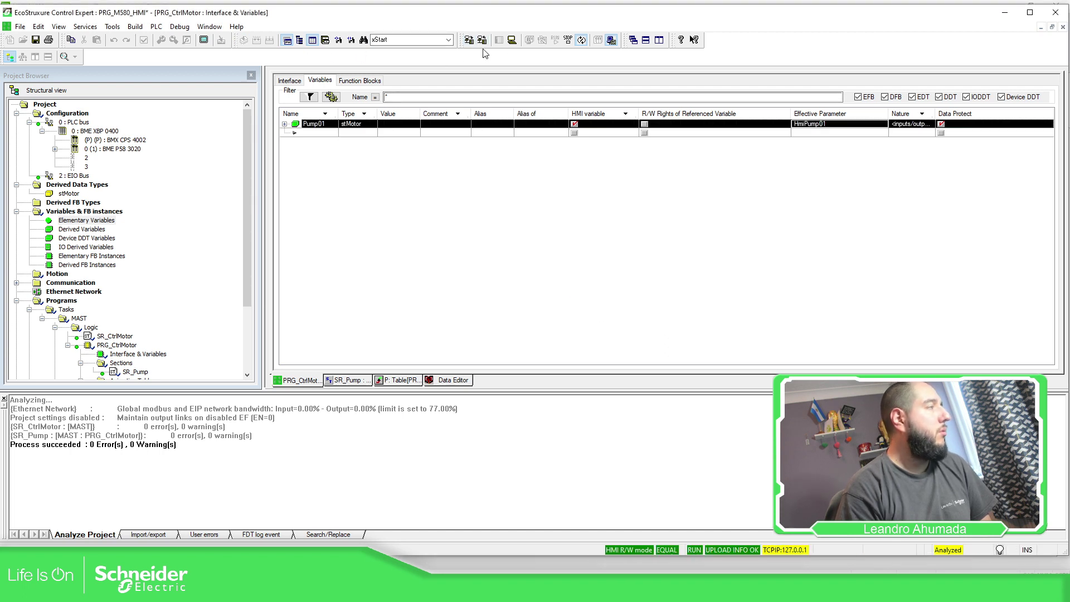
Step: Disconnect from the PLC and rebuild the entire project, confirming the complete rebuild
click(512, 40)
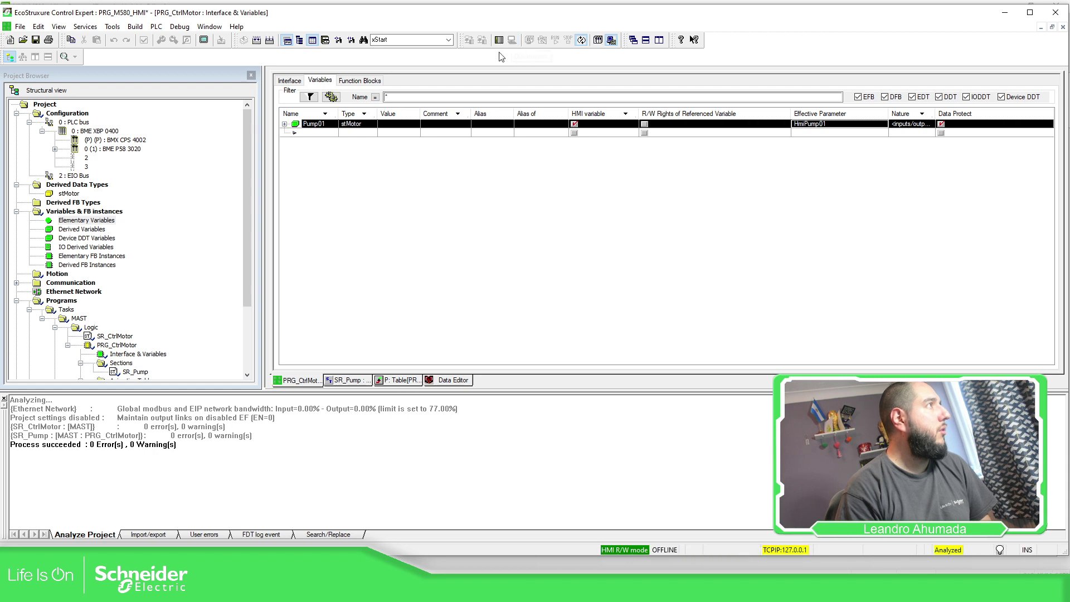
click(270, 40)
click(491, 316)
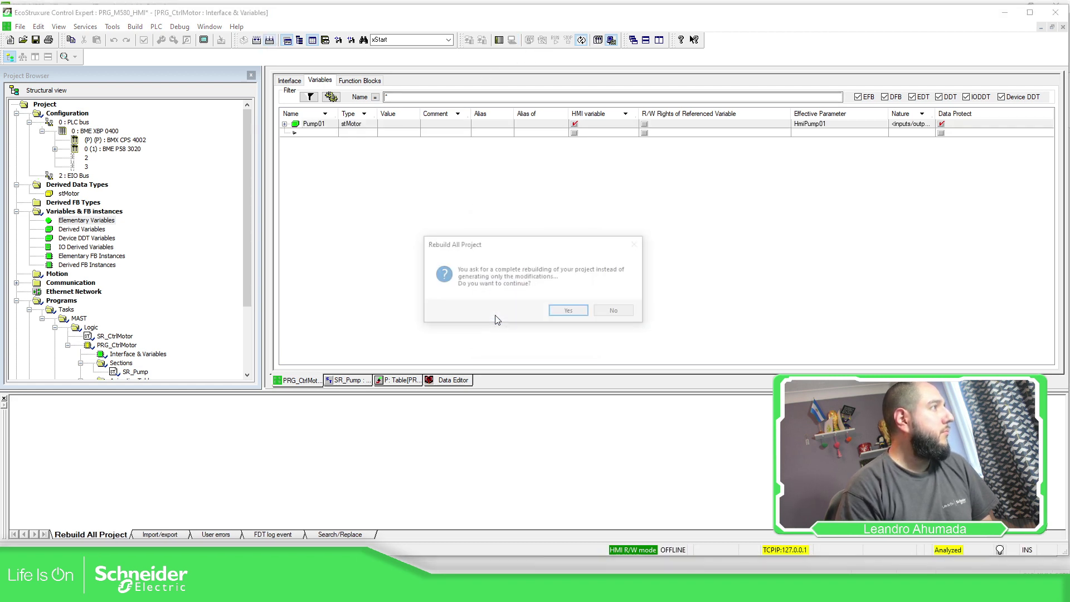
click(574, 310)
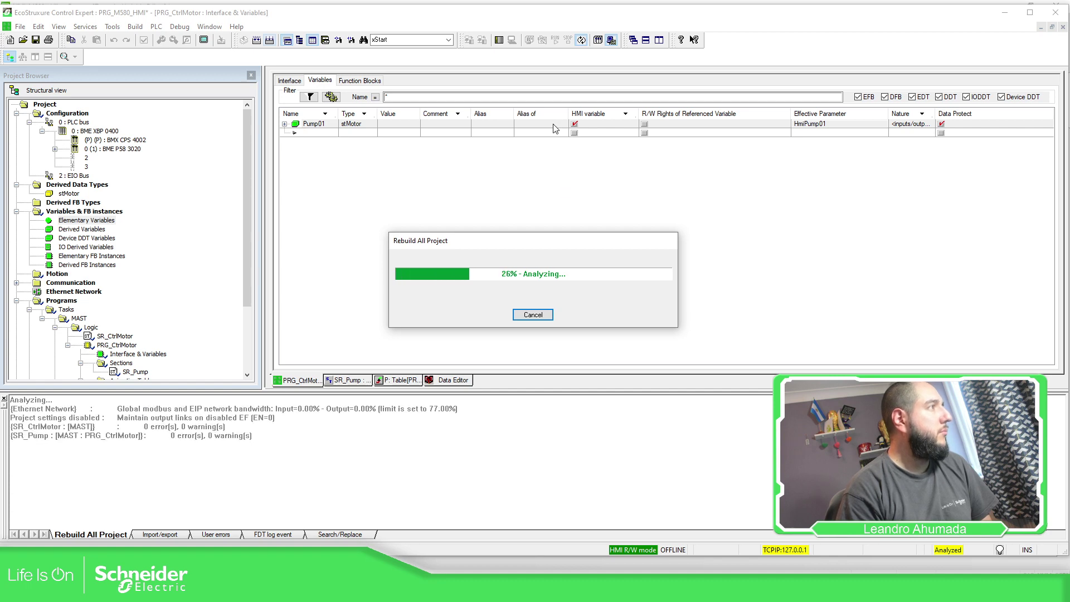
Step: Reconnect to the PLC and transfer the rebuilt project, confirming the stop before the transfer and the run after it
click(499, 41)
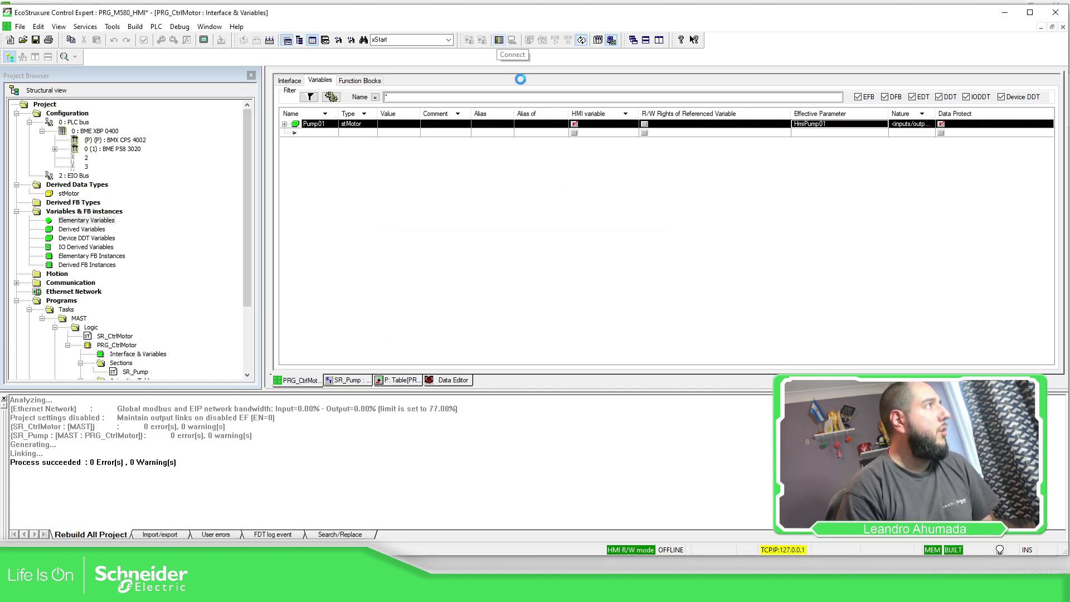
click(477, 41)
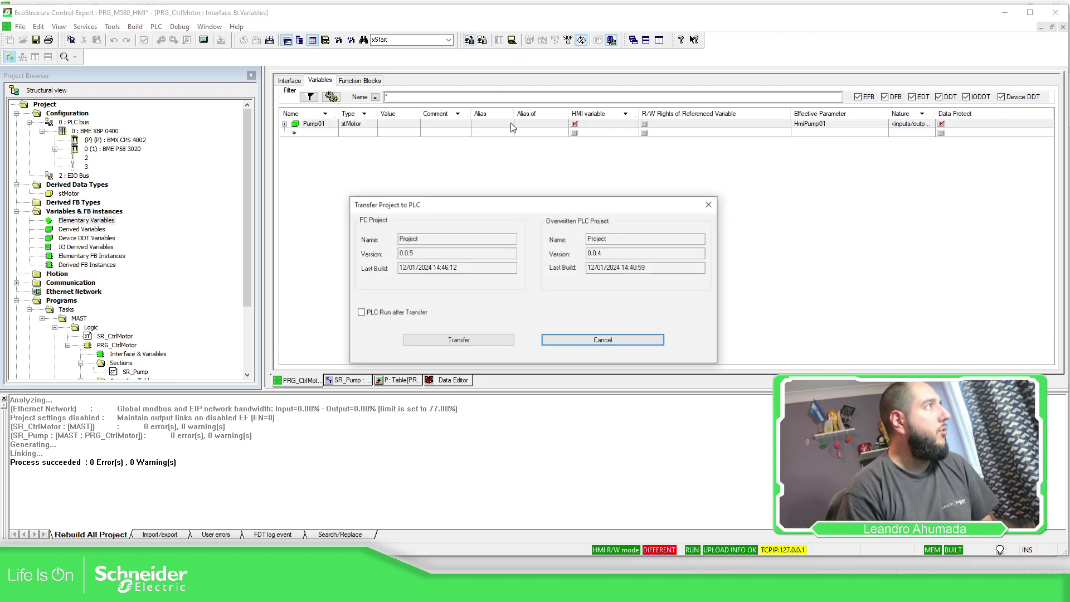
click(480, 341)
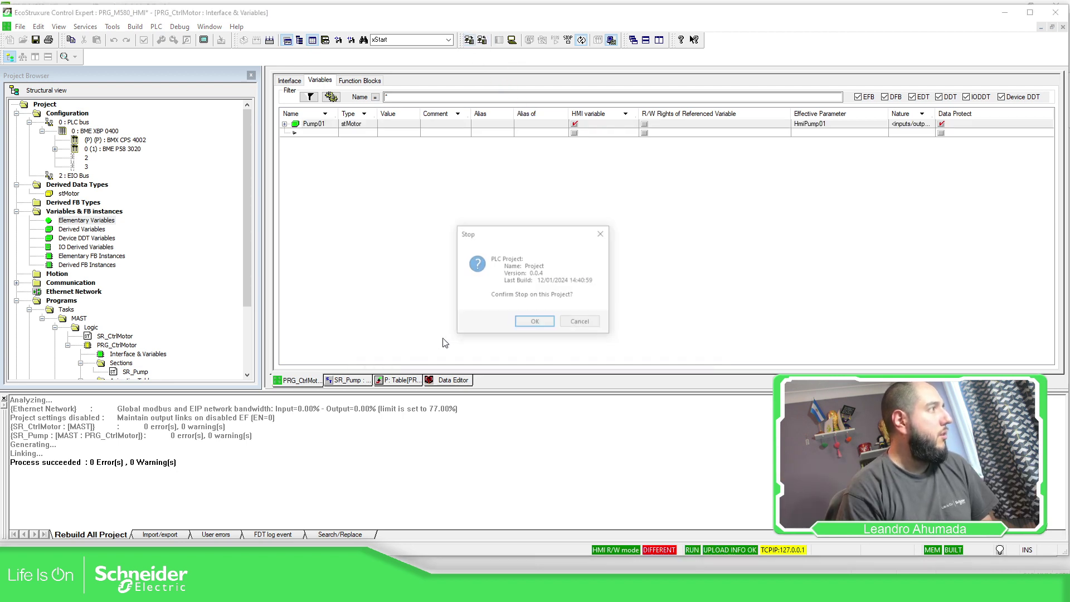
click(538, 320)
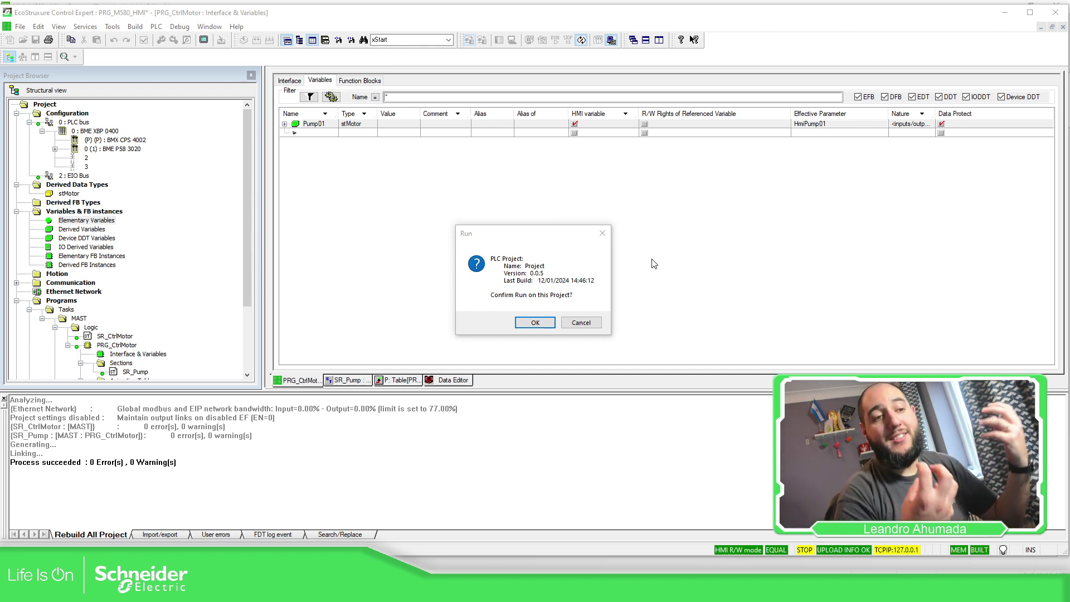
click(535, 324)
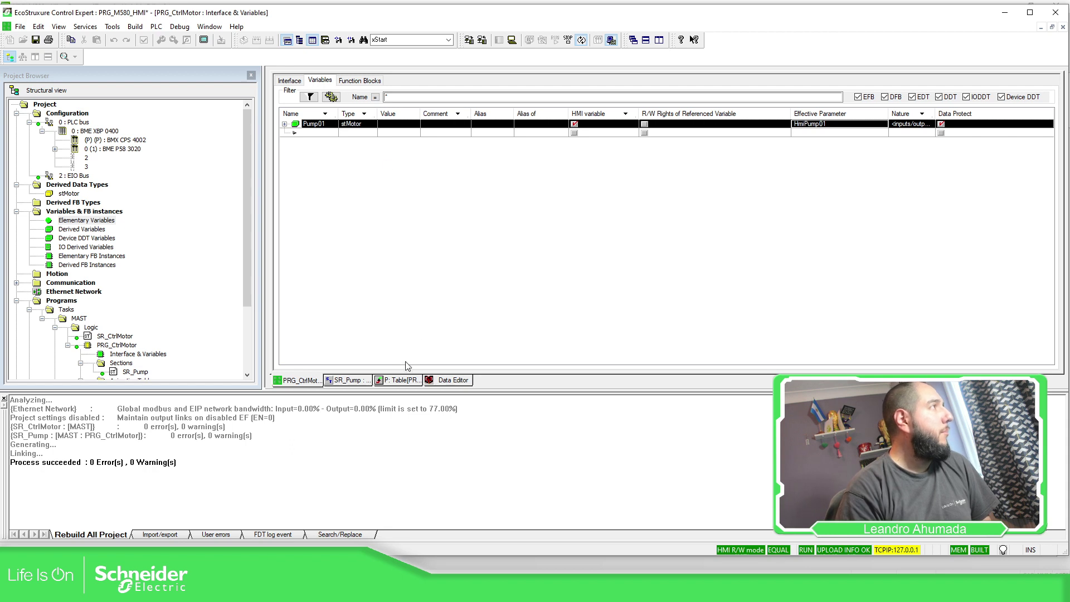
Step: Review the SR_Pump section code and the members of Pump01 in the PRG_CtrlMotor variables
scroll(72, 316, down, 2)
double_click(133, 319)
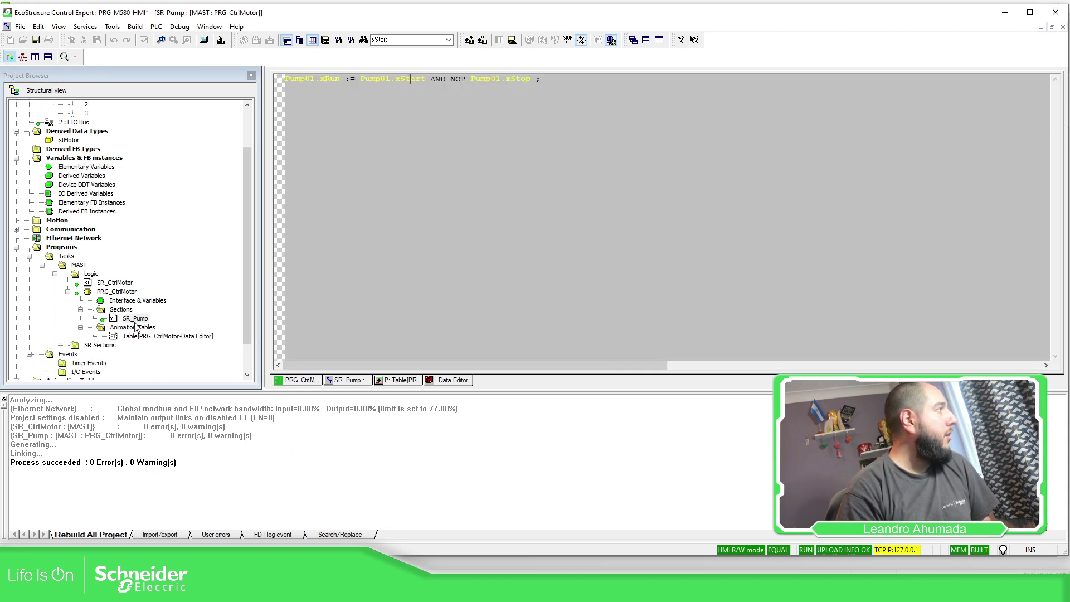
click(301, 380)
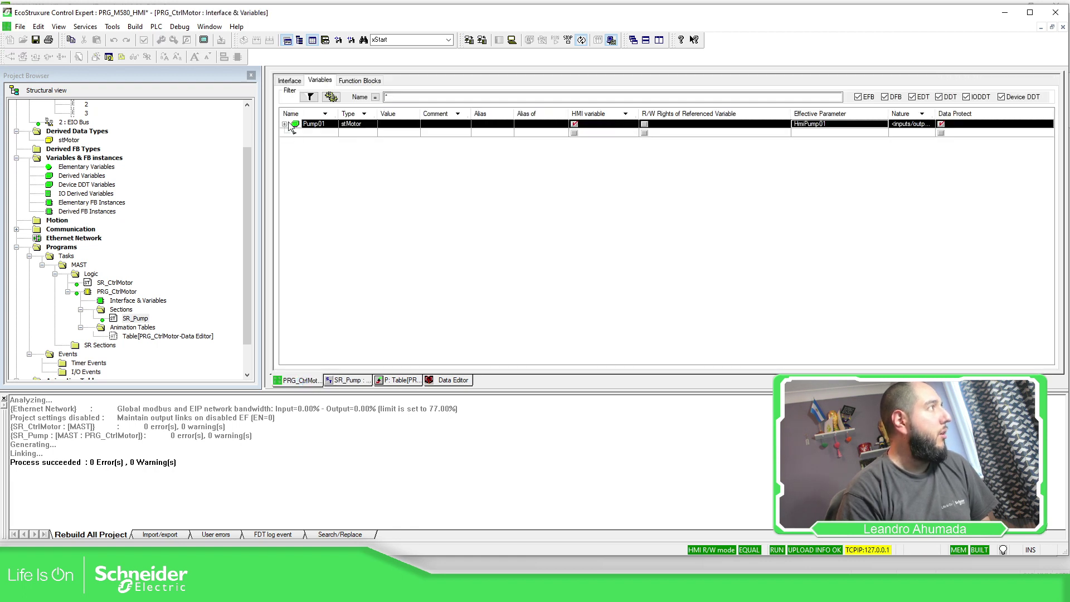
click(284, 124)
click(321, 126)
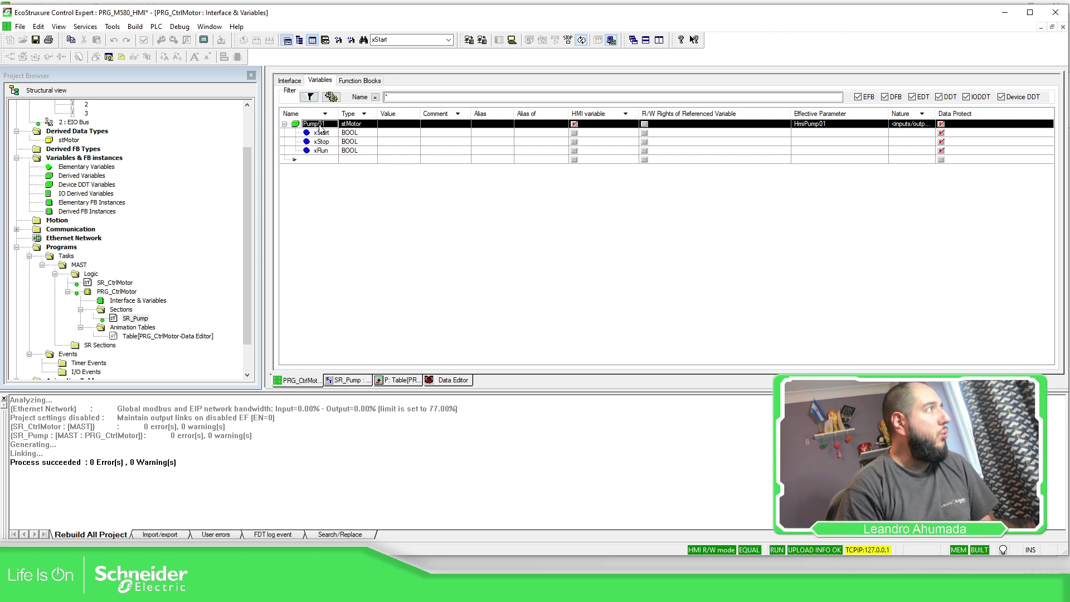
Step: Export the selected global variable HmiPump01 as a Data mapping (*.XVM) file, overwriting File_XVM_MyM580_2.XVM
click(441, 382)
right_click(322, 162)
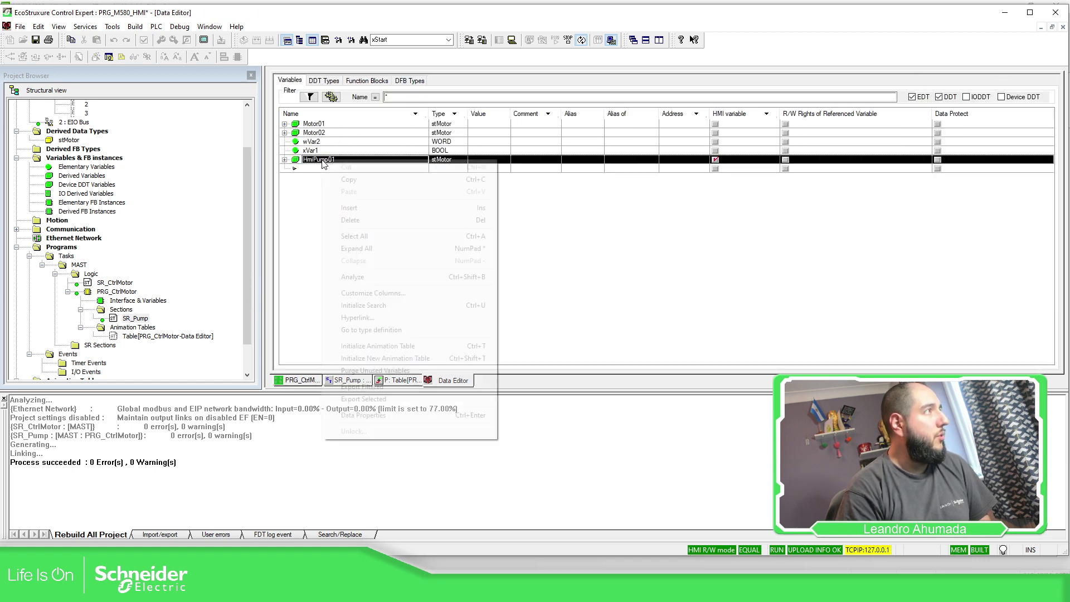
click(365, 400)
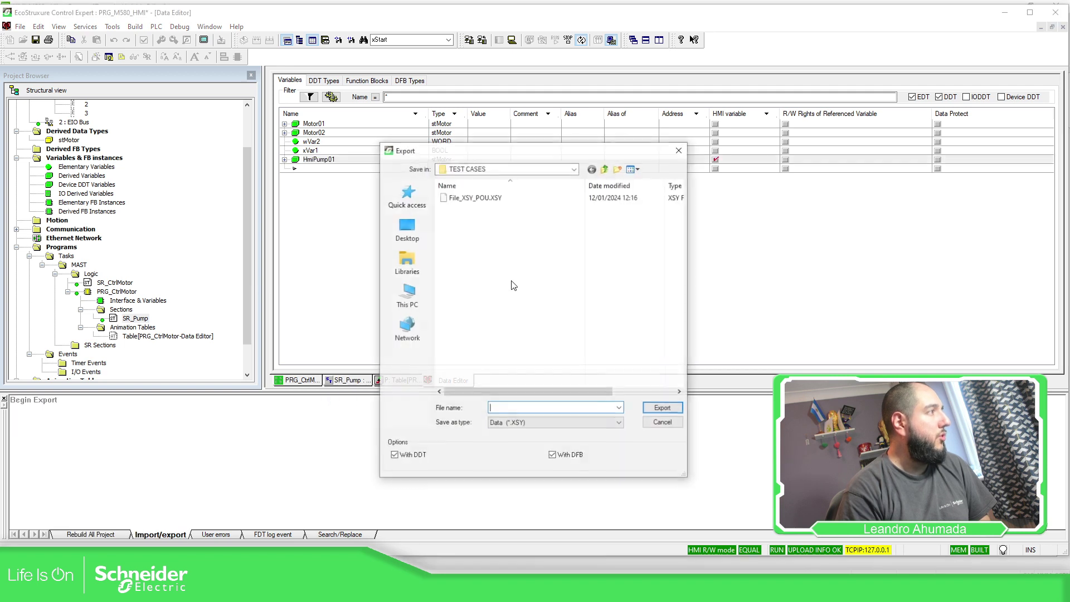
click(552, 423)
click(539, 456)
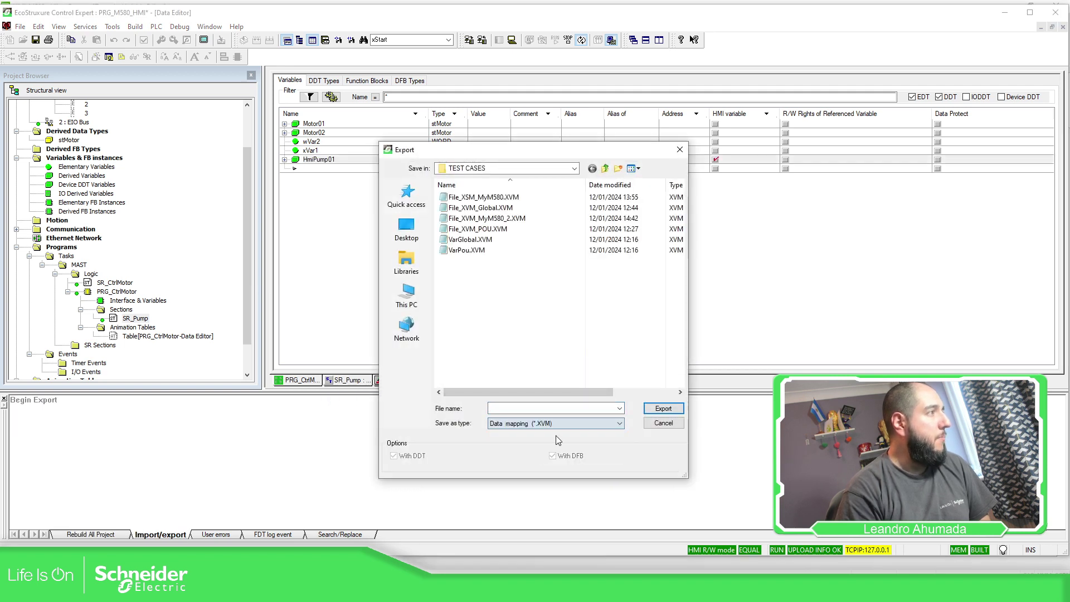
click(507, 220)
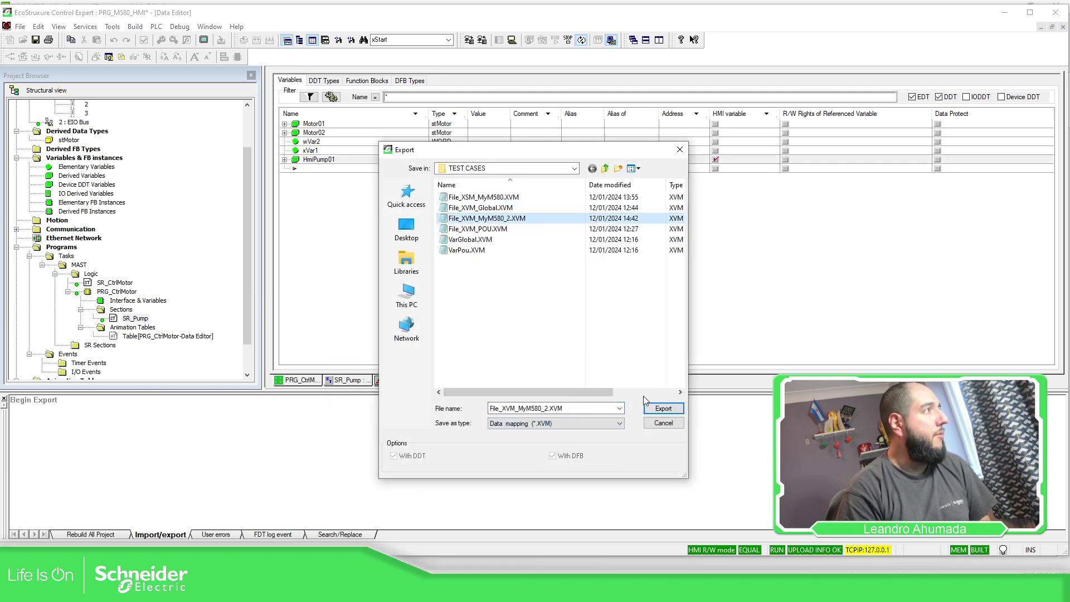
click(663, 408)
click(562, 297)
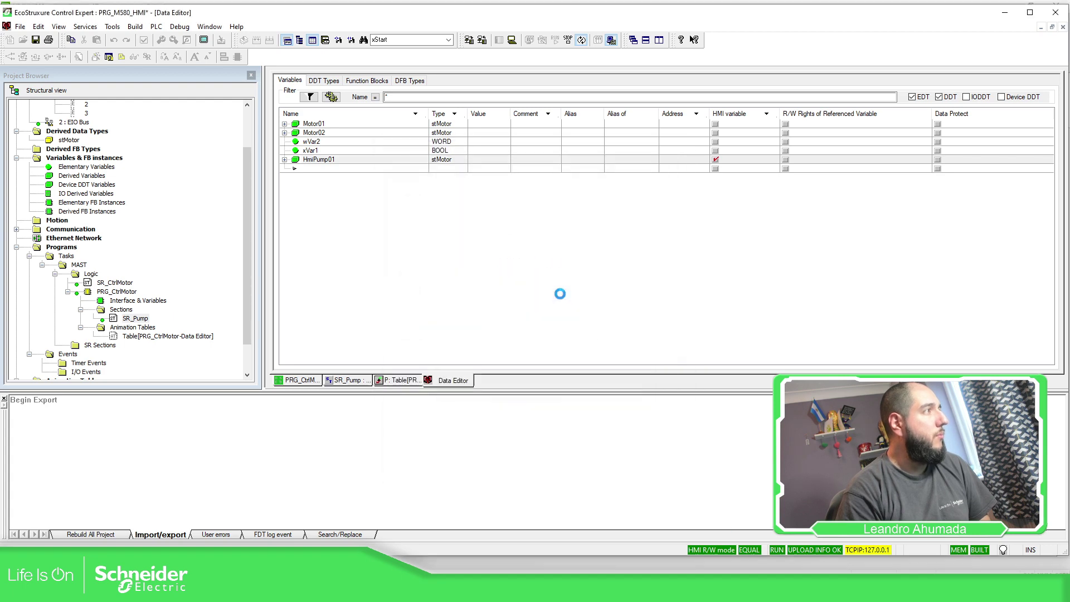
click(481, 40)
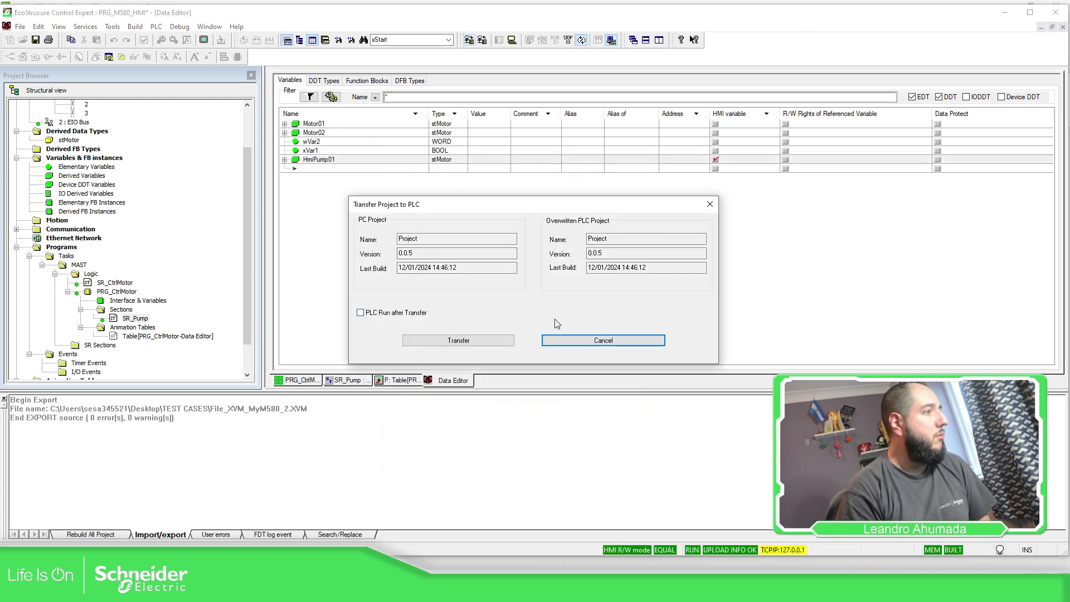
click(560, 341)
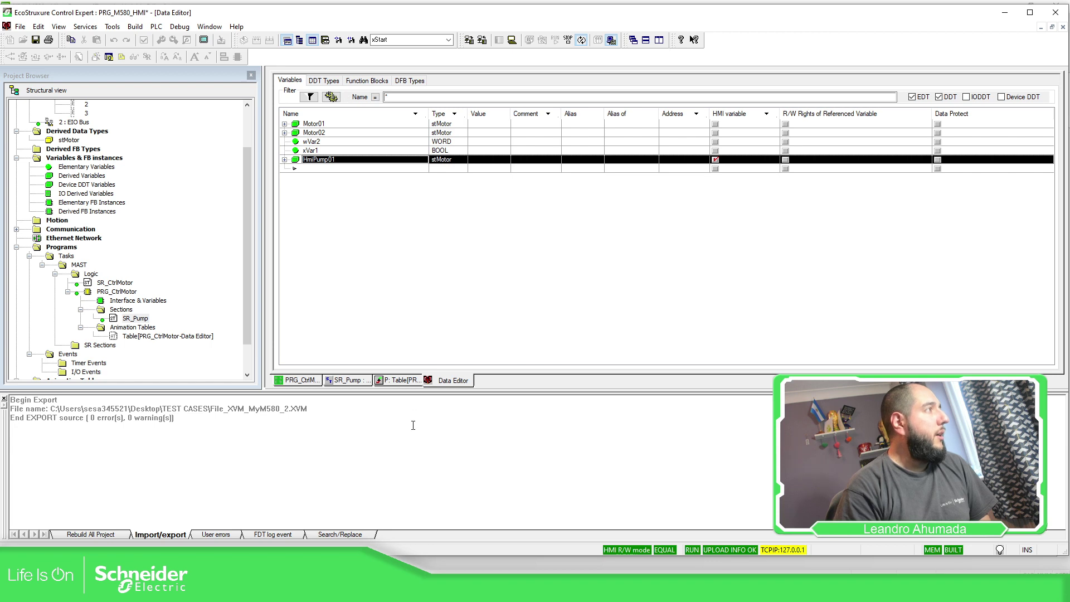
Step: Check the SR_Pump code and the Pump01 tables, and add the global variable HmiPump01 to the Data Editor animation table
click(347, 380)
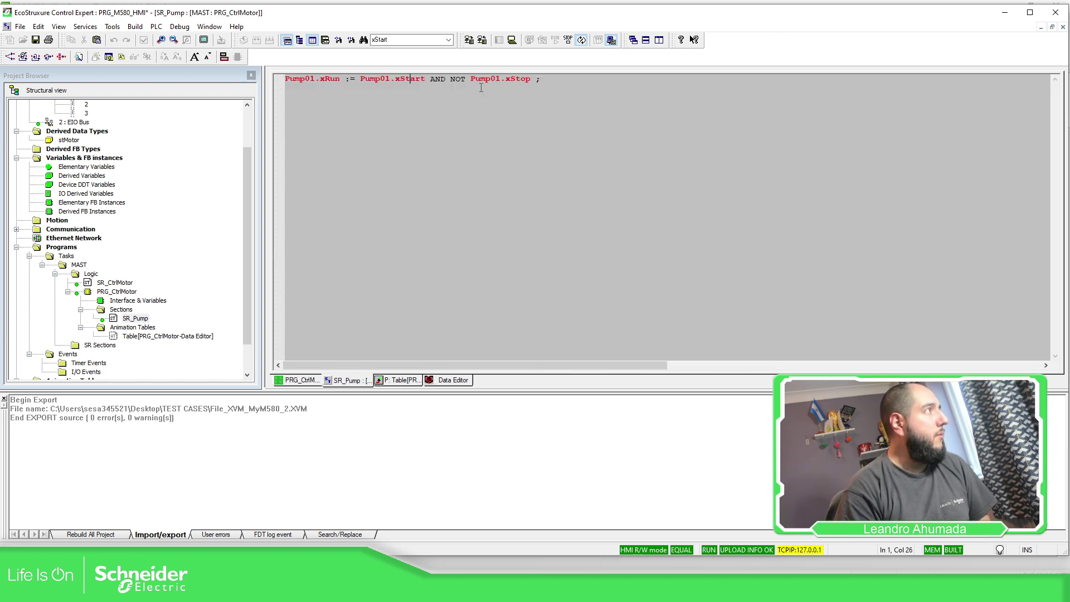
click(390, 381)
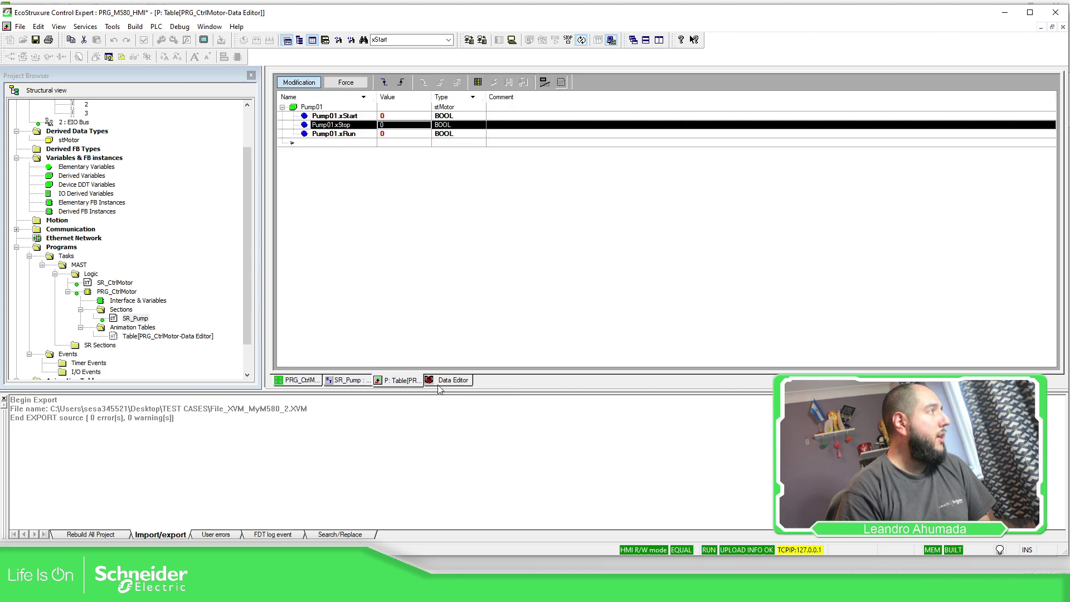
click(306, 384)
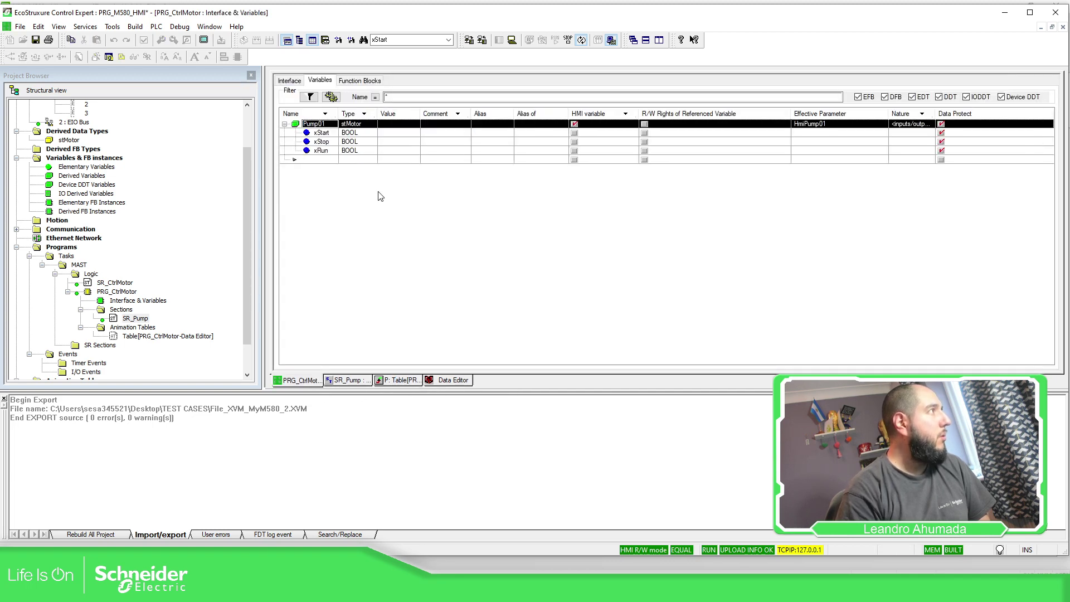
click(453, 383)
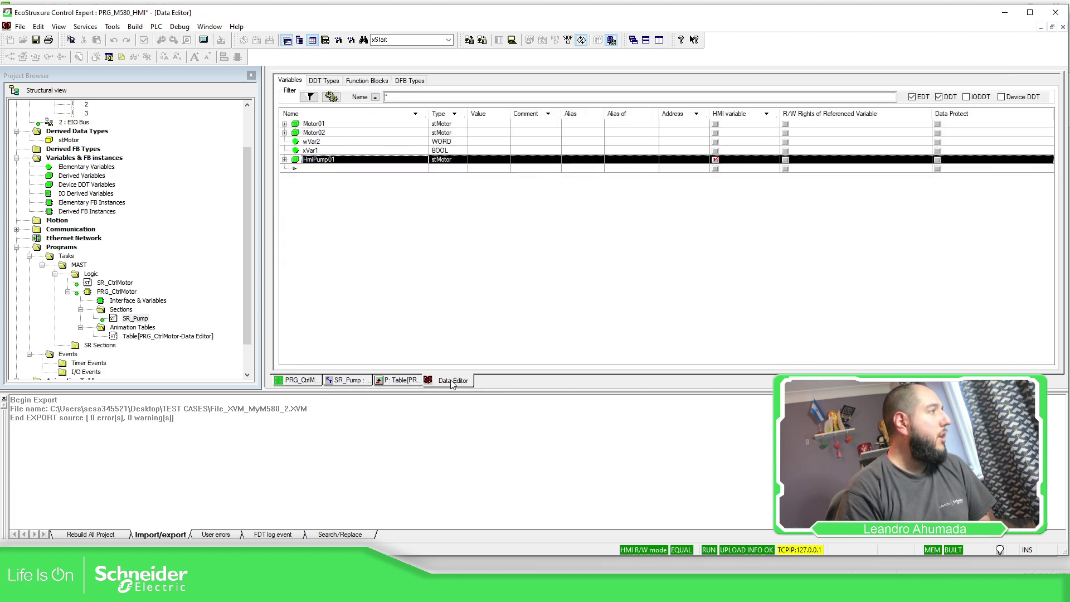
right_click(327, 162)
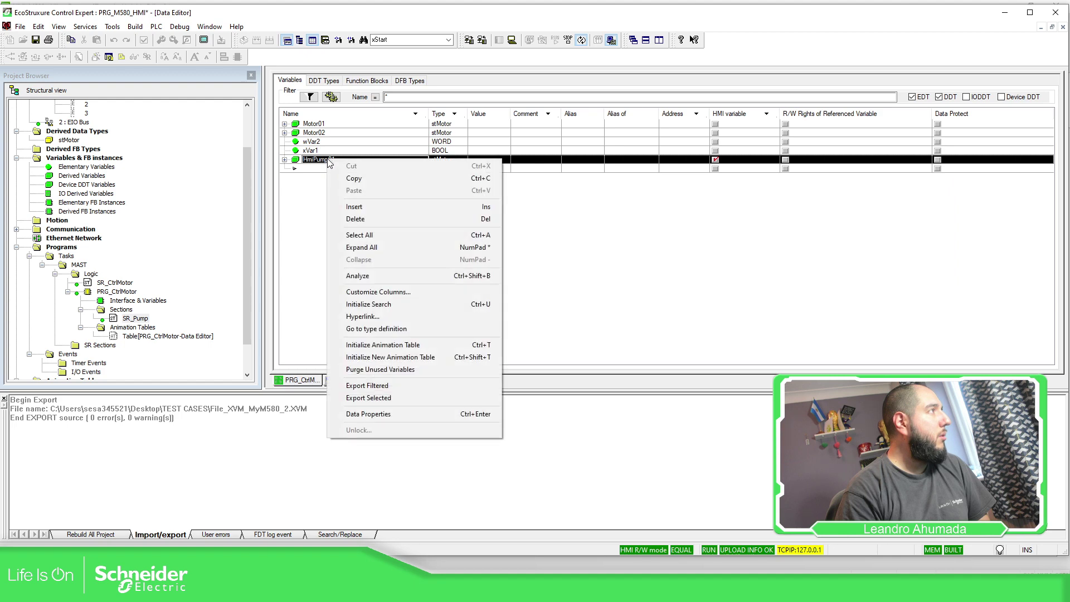
click(399, 346)
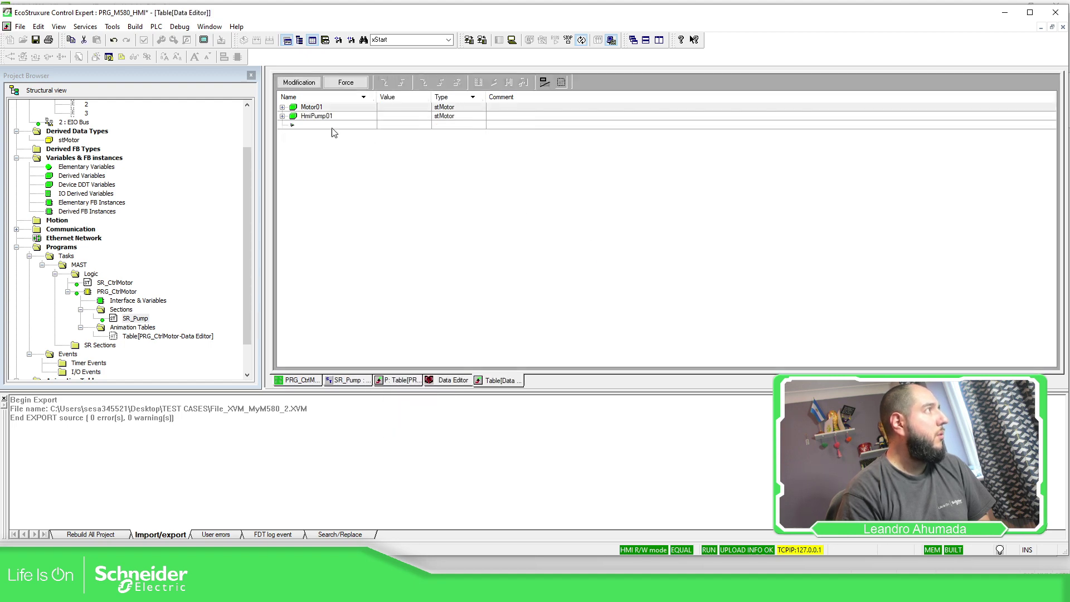
Step: Expand Motor01 and HmiPump01 in the animation table and examine their xStart, xStop and xRun members
click(286, 107)
click(282, 107)
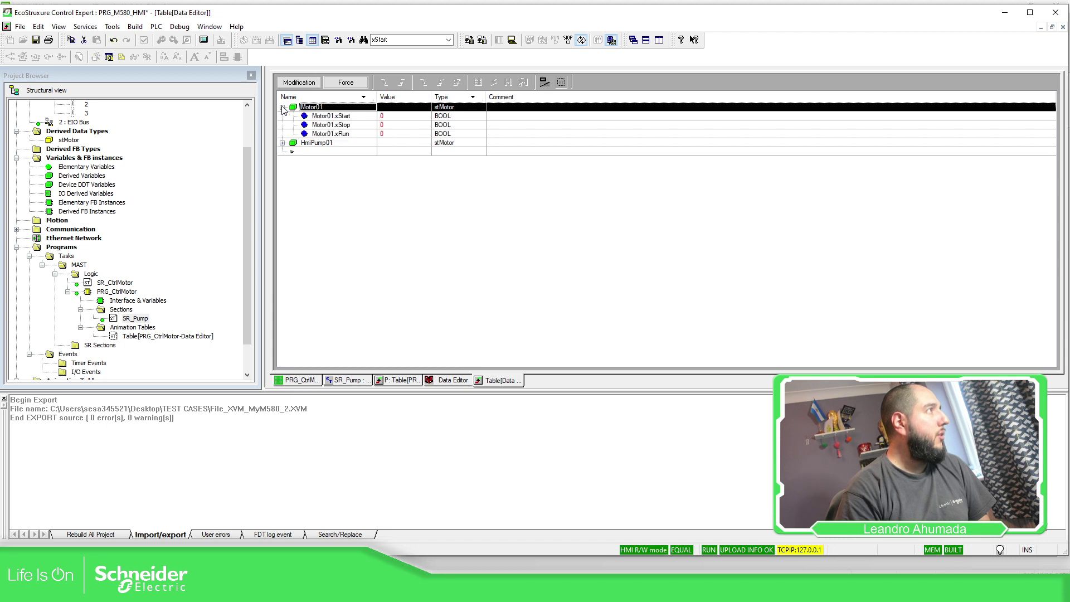
click(286, 143)
click(283, 143)
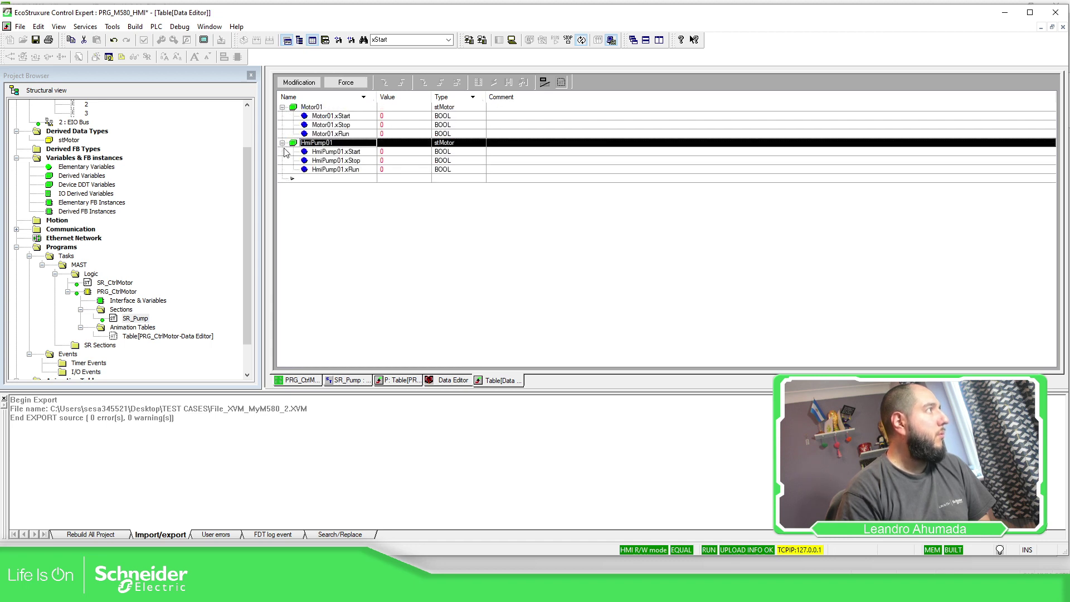
click(368, 161)
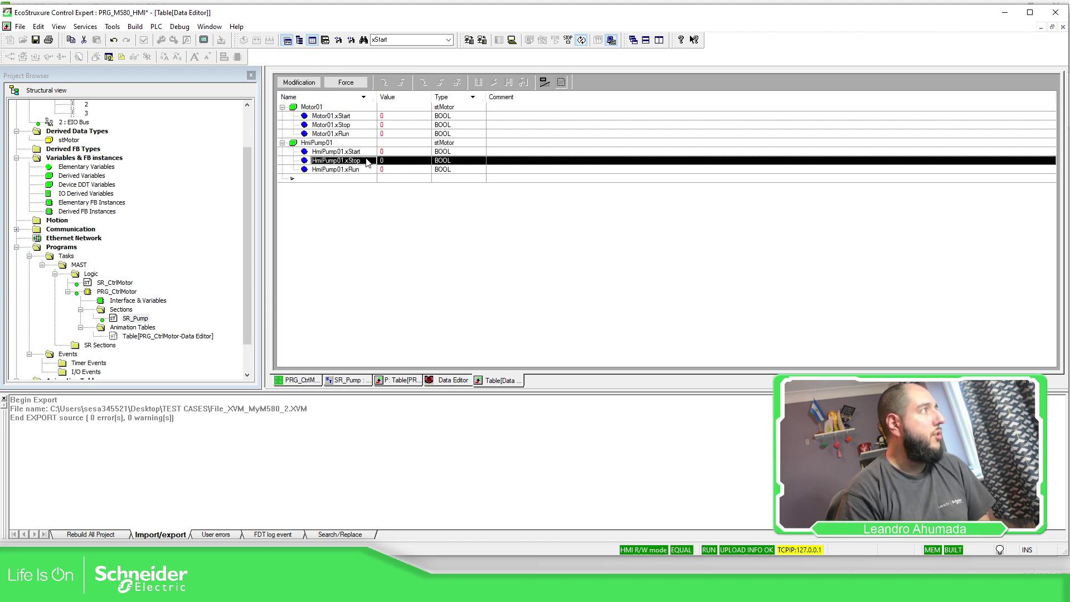
click(345, 144)
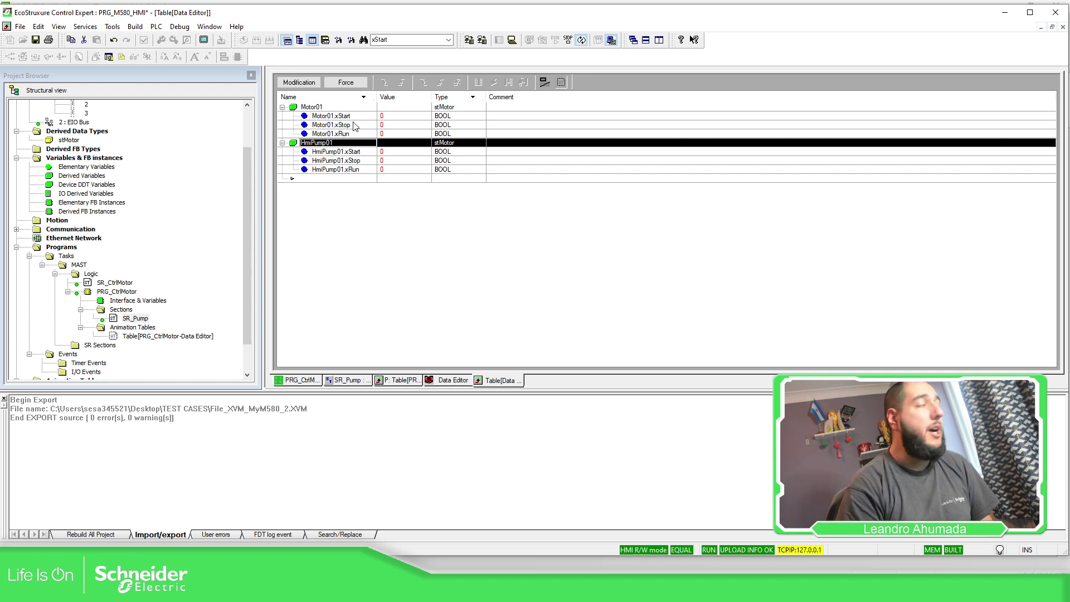
click(329, 108)
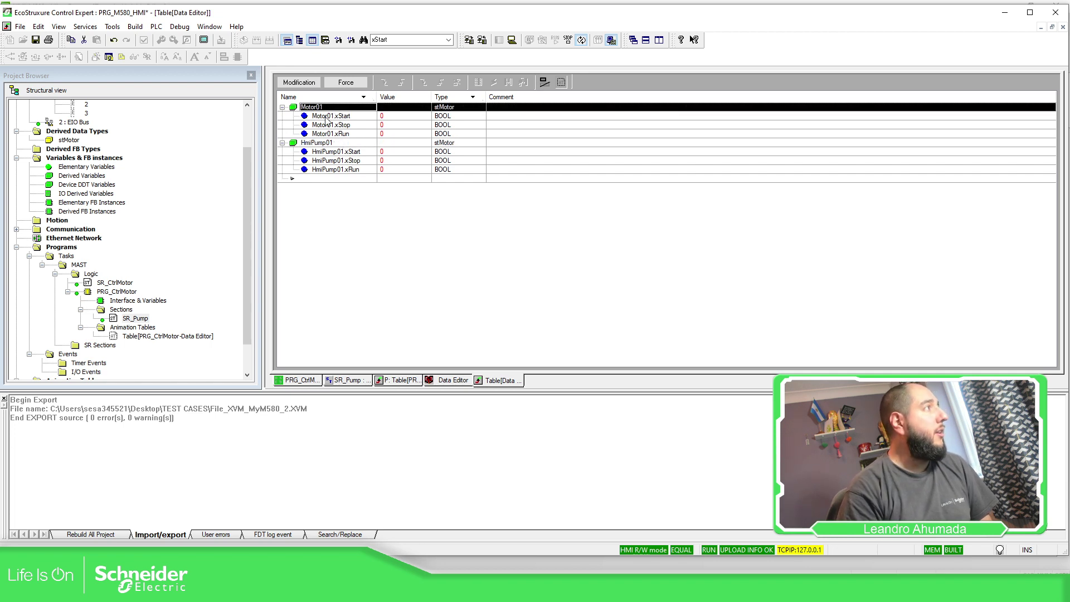
Step: Enable modification in the animation table and test HmiPump01.xStart by setting it to 1, then back to 0
click(300, 83)
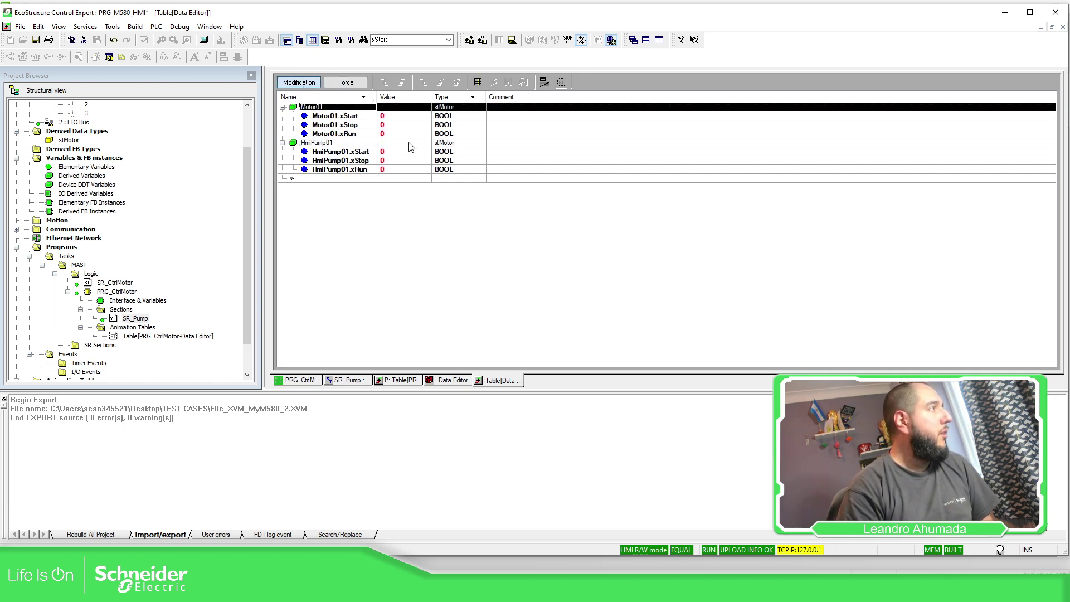
double_click(381, 153)
key(Return)
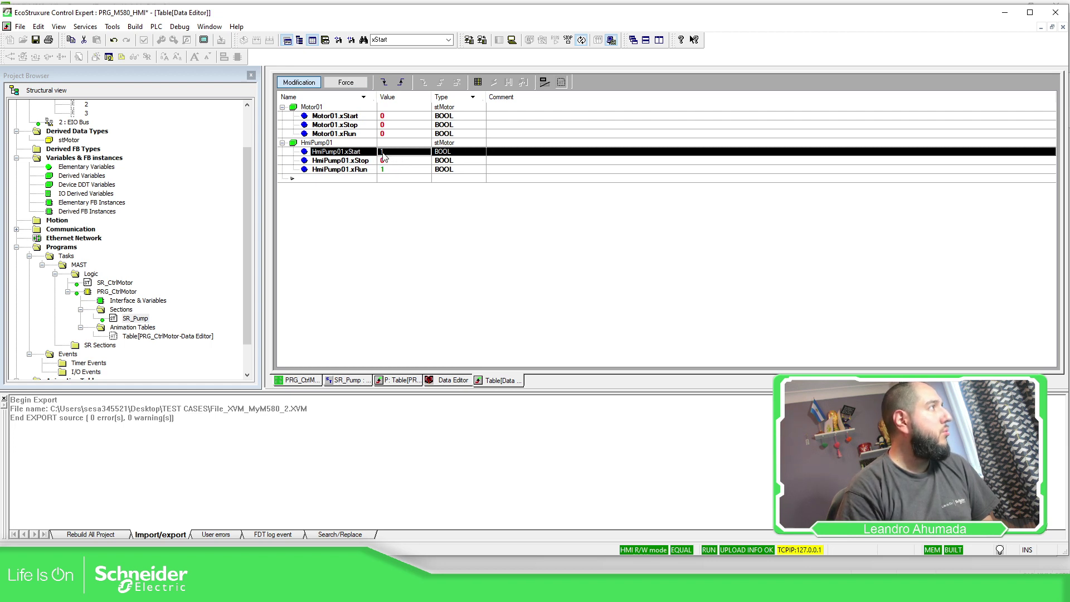
click(384, 151)
text(0)
key(Return)
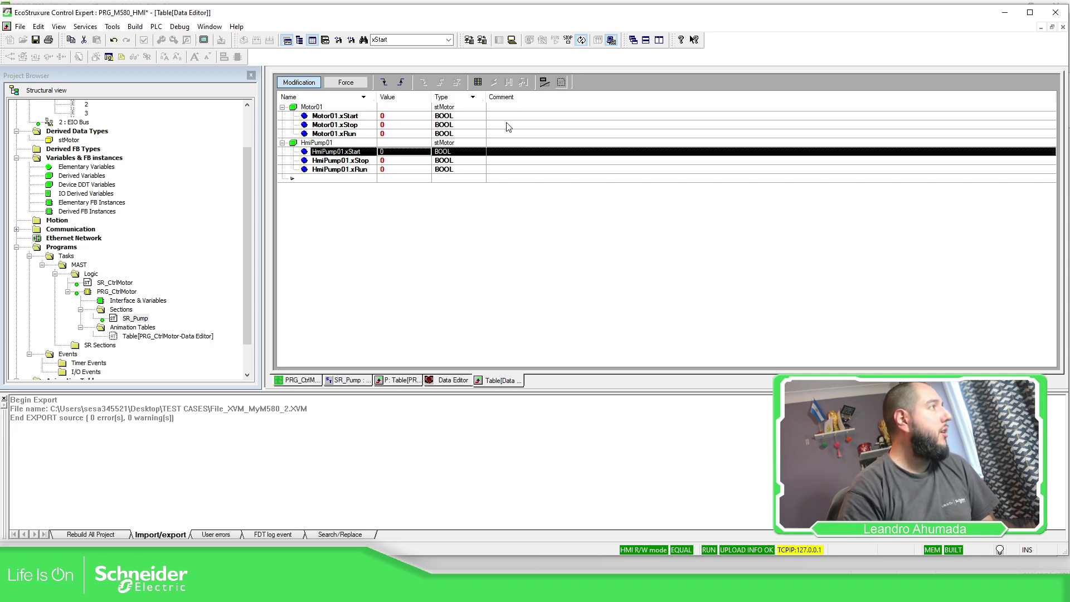
Step: Transfer the project to the PLC once more and confirm putting it back in run
click(469, 41)
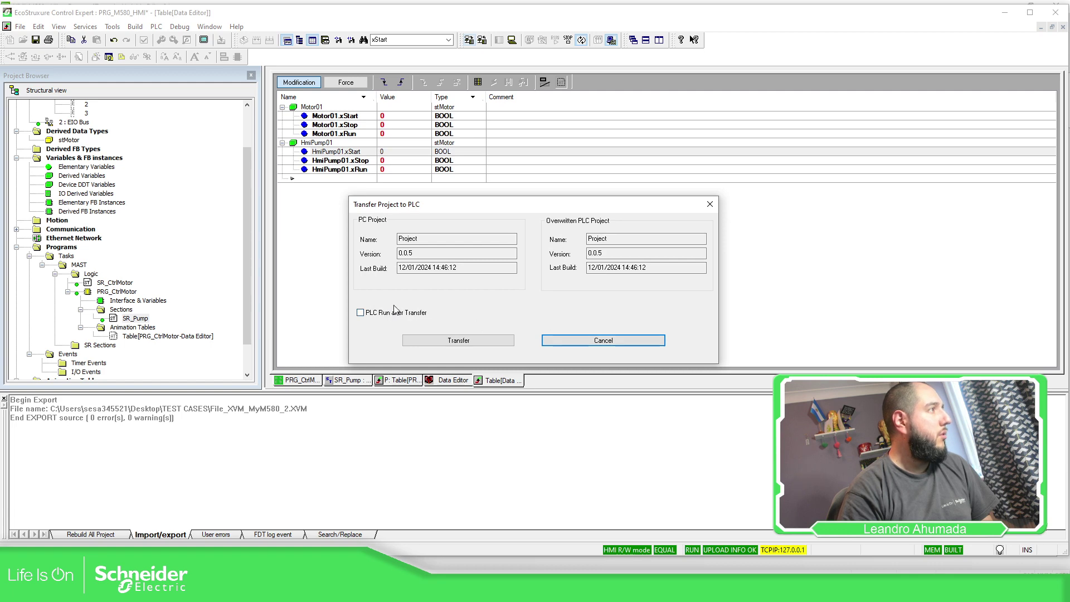
click(440, 340)
click(536, 323)
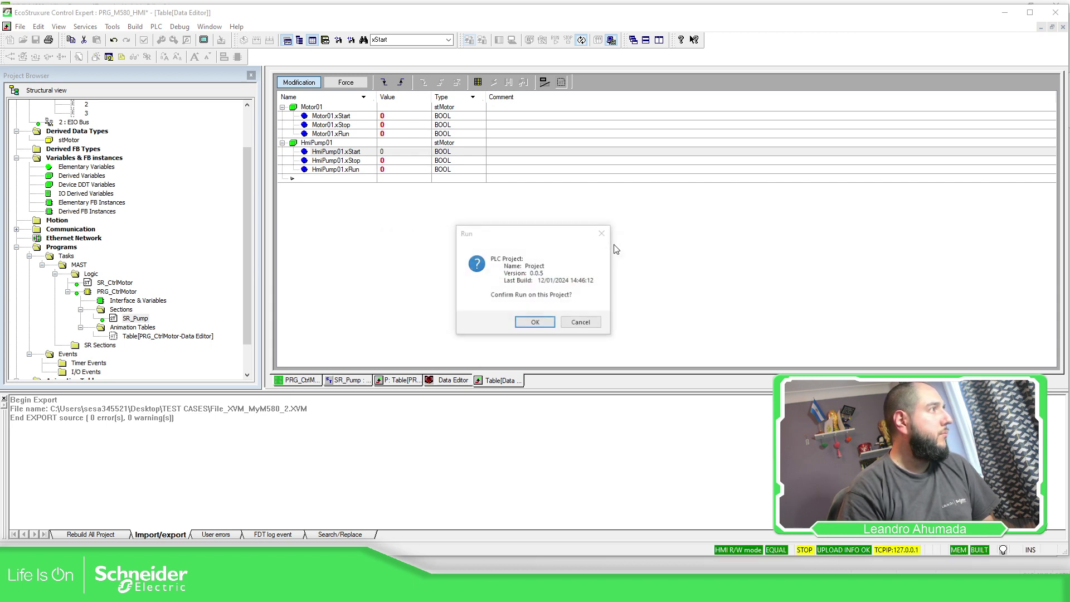
click(531, 322)
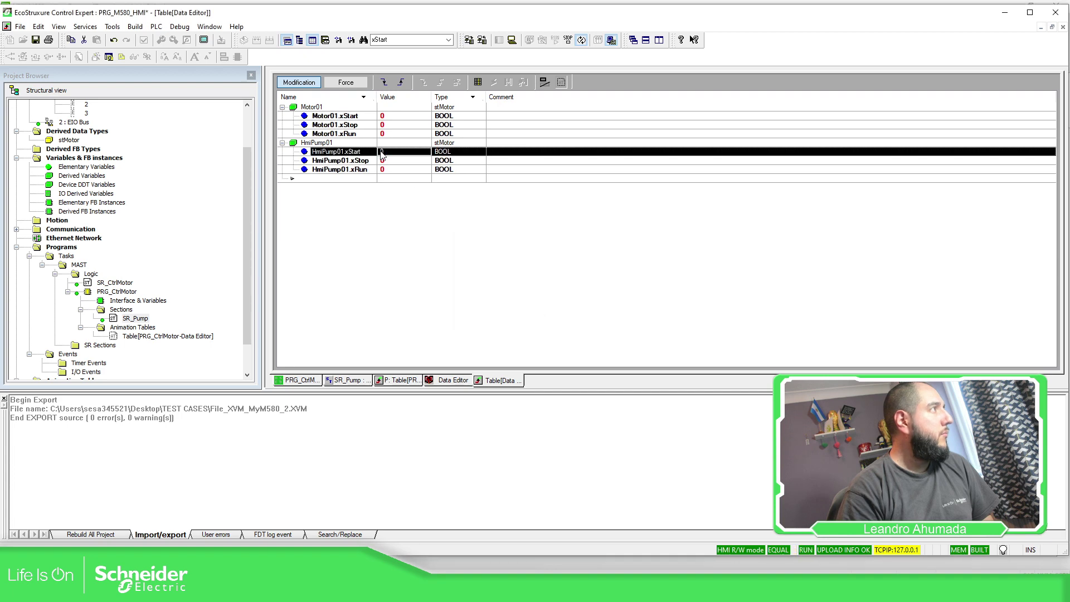
Step: Set HmiPump01.xStart to 1 in the Data Editor animation table
text(1)
key(Return)
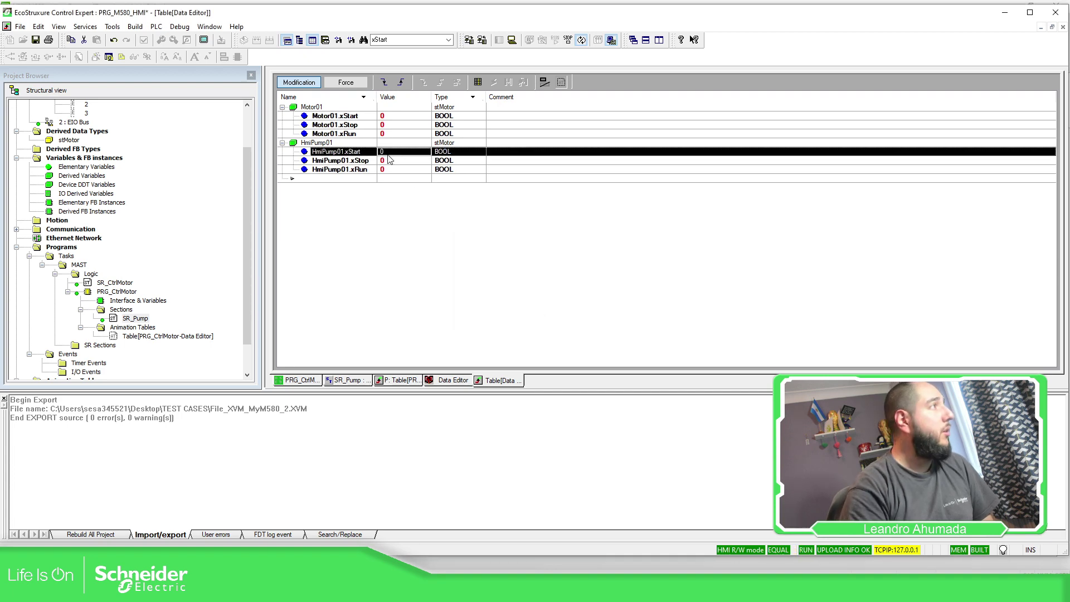
click(395, 150)
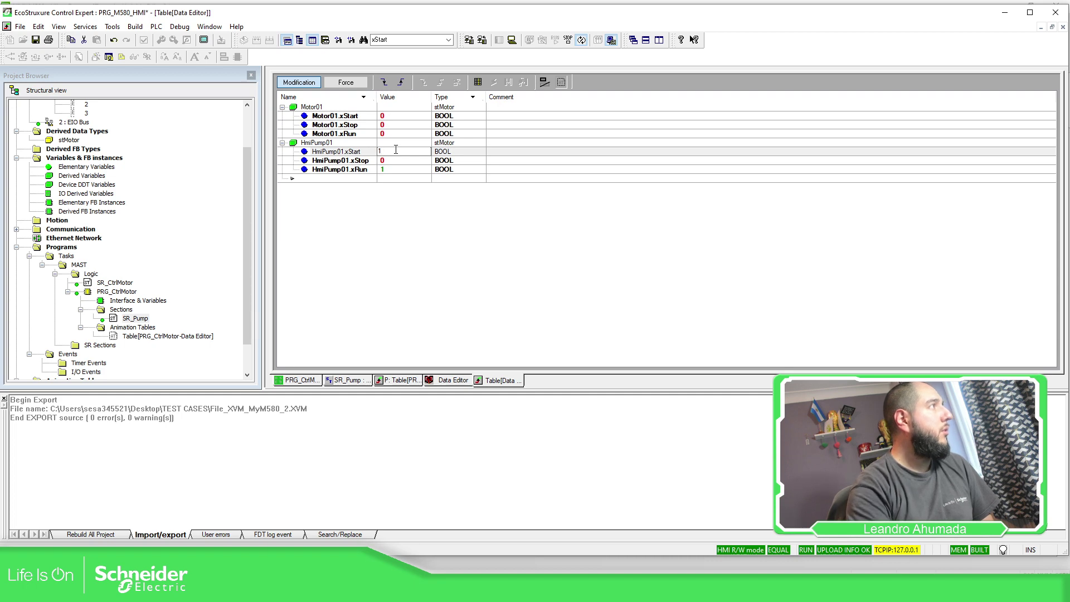
key(Return)
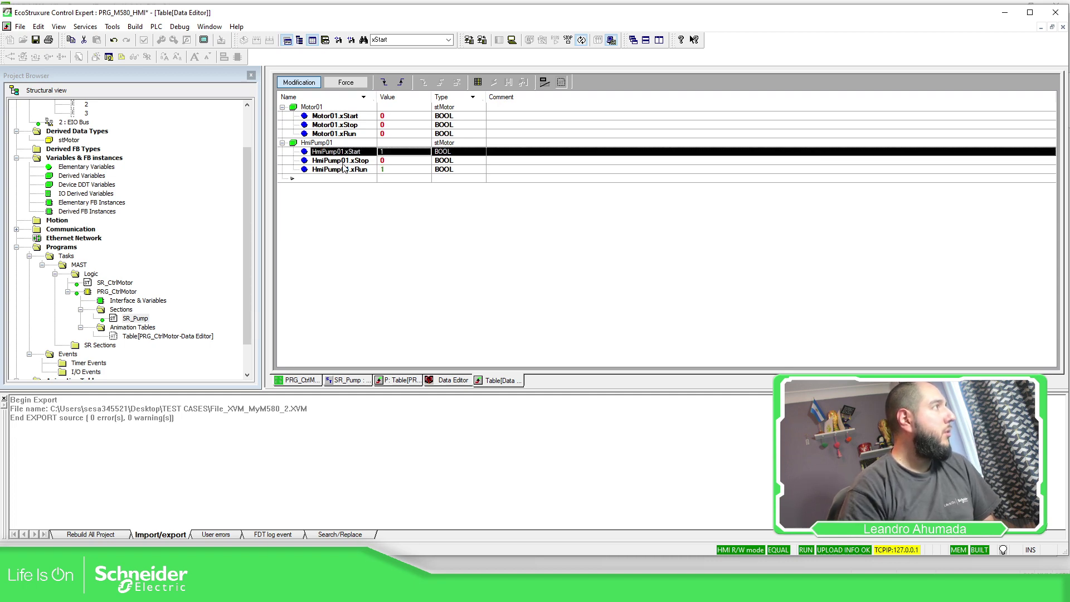
click(350, 162)
click(348, 153)
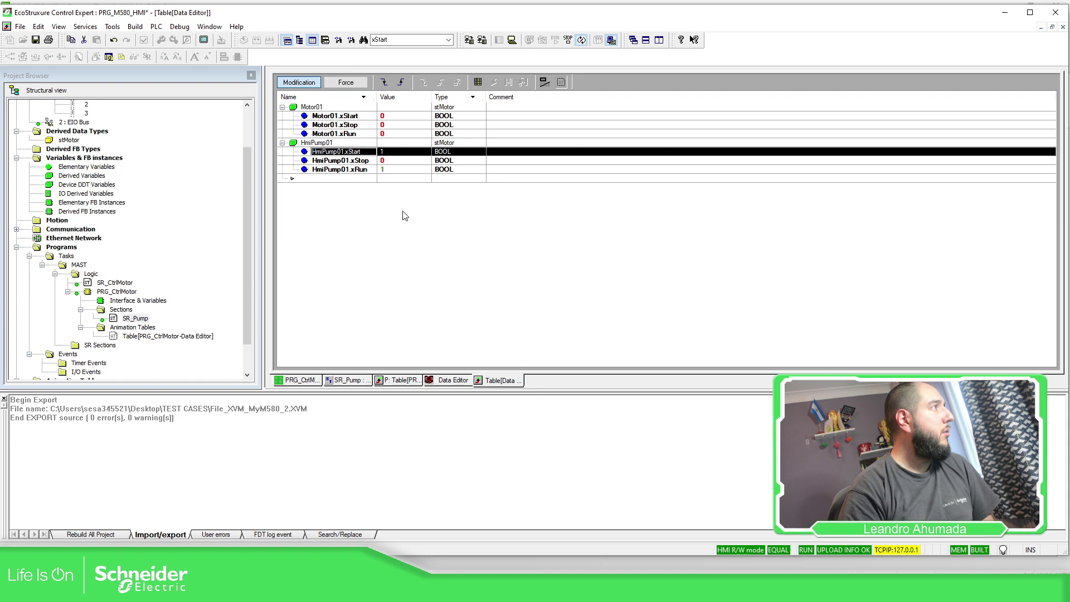
Step: Check Pump01 in the PRG_CtrlMotor variables and the live SR_Pump code, and return to the Data Editor animation table
click(309, 383)
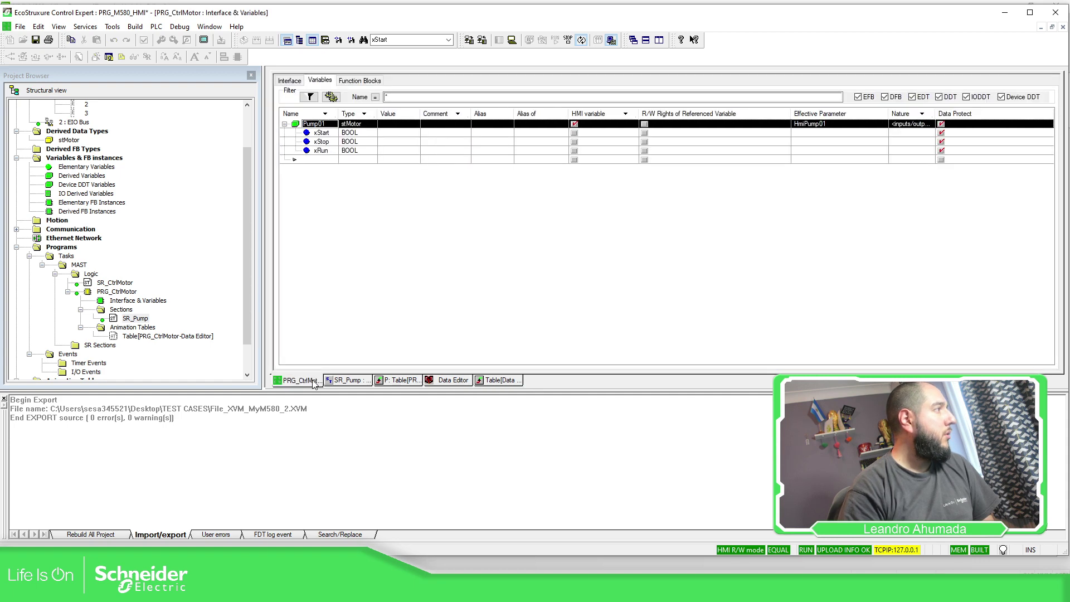
click(349, 384)
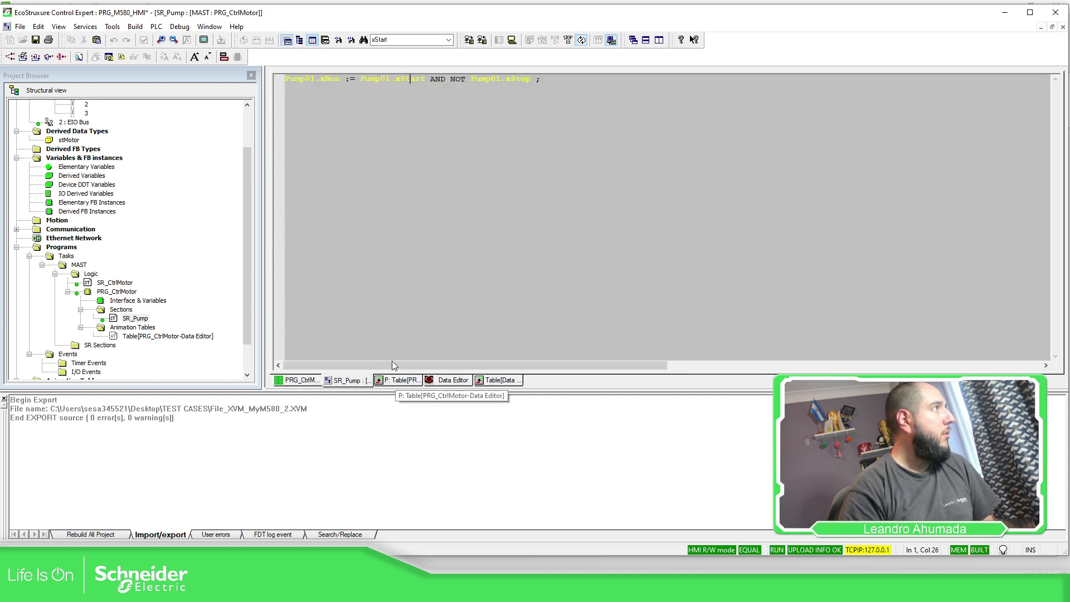
click(440, 229)
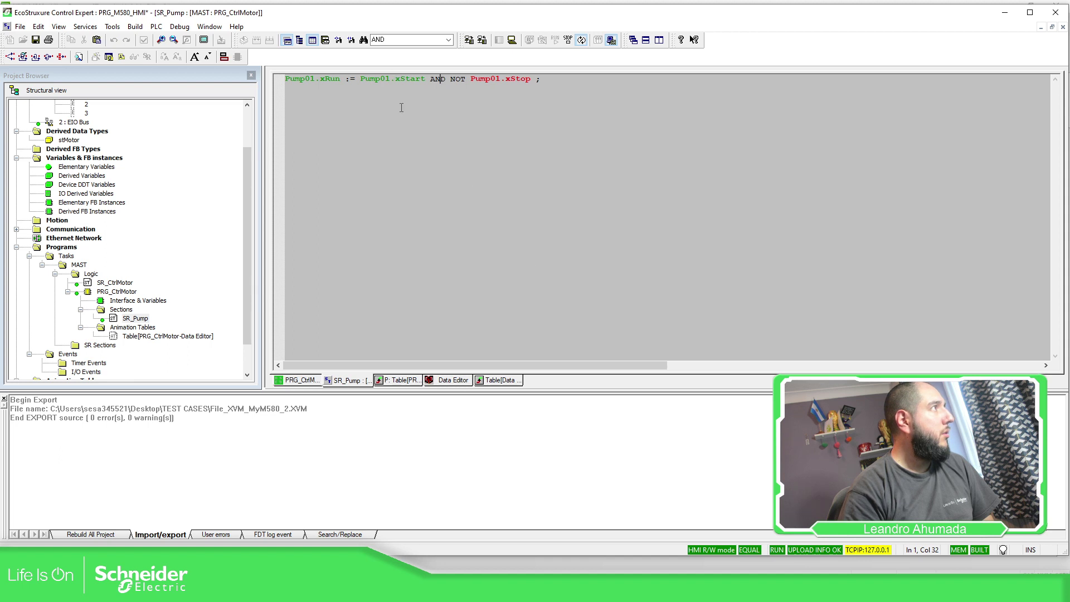
click(501, 381)
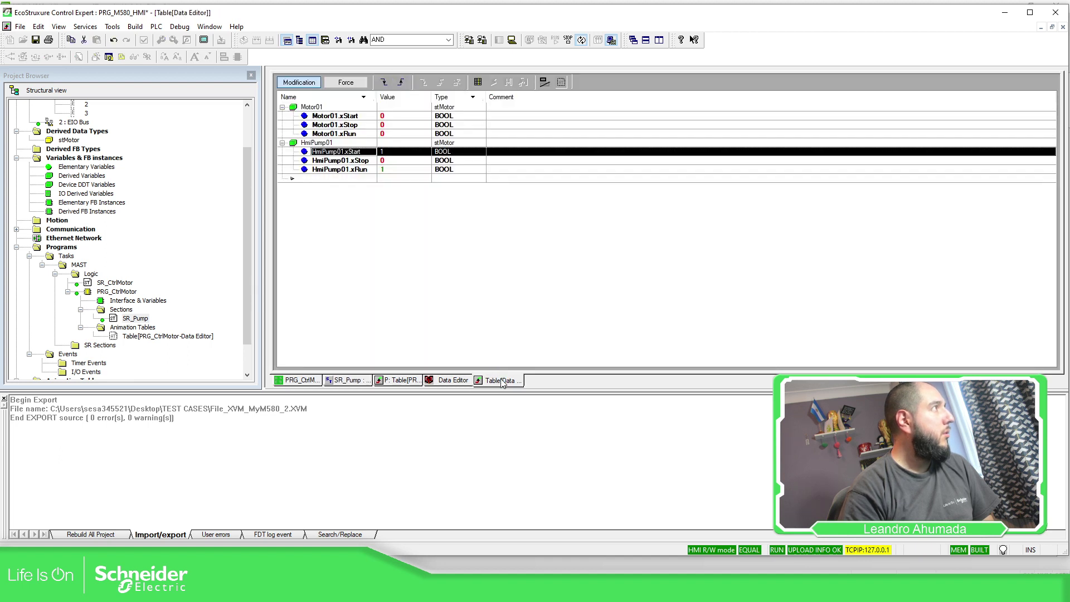
click(324, 109)
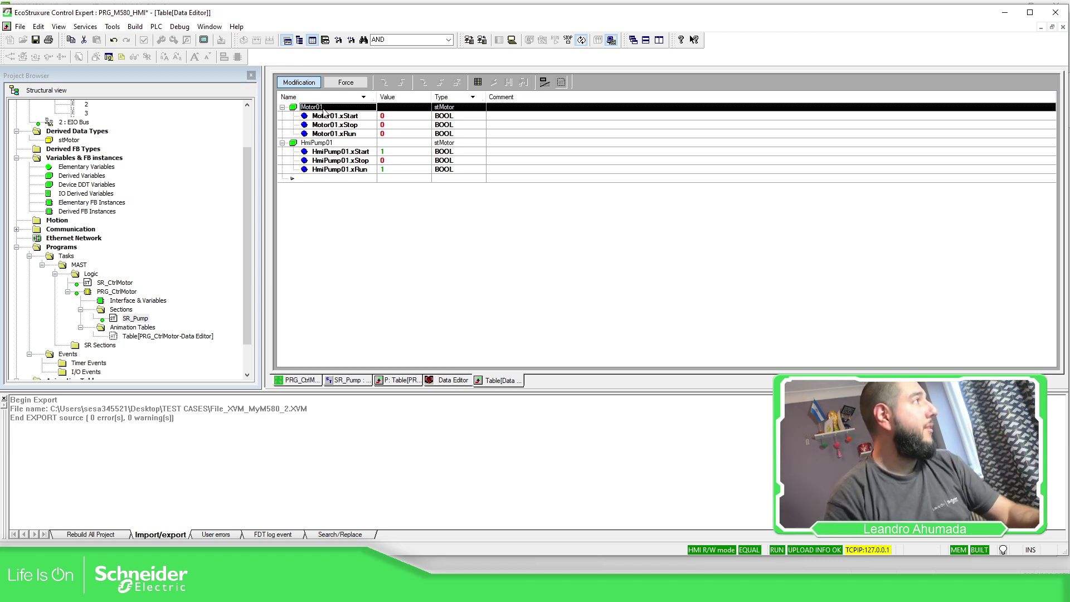
click(325, 110)
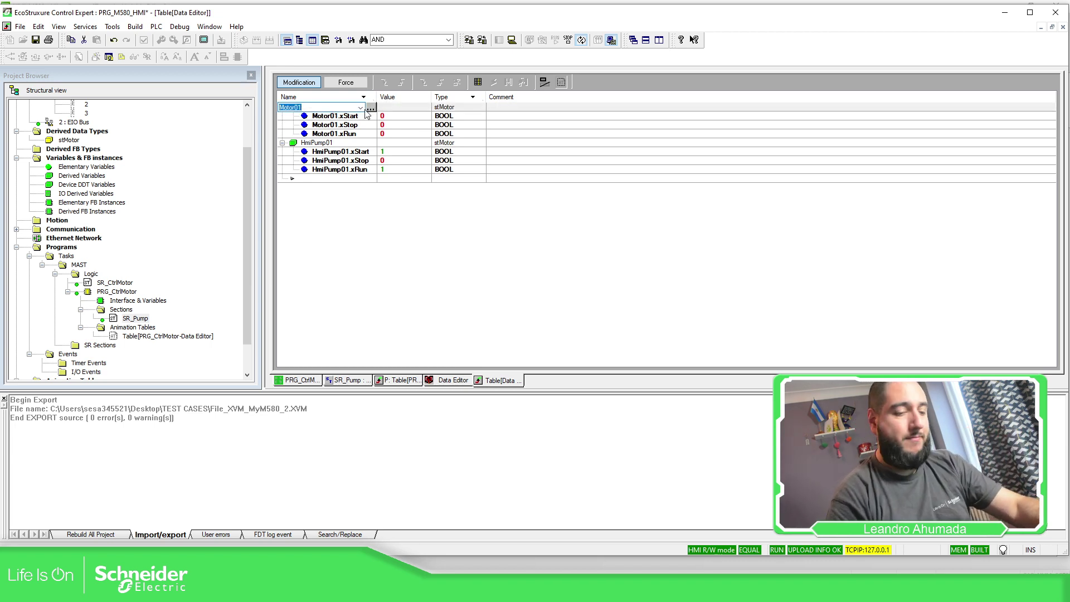
click(370, 107)
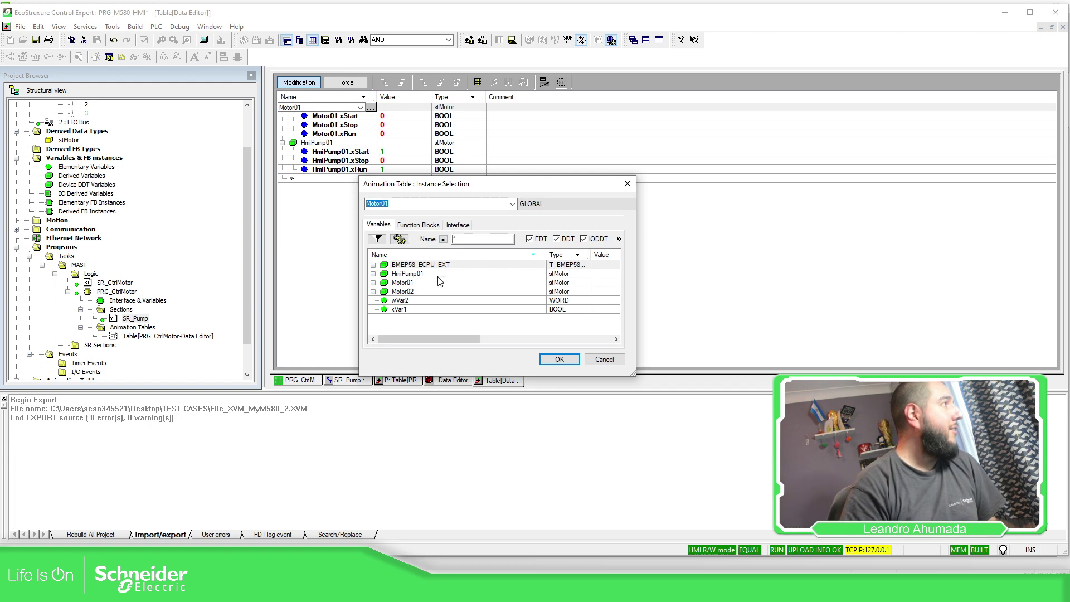
click(551, 204)
click(555, 221)
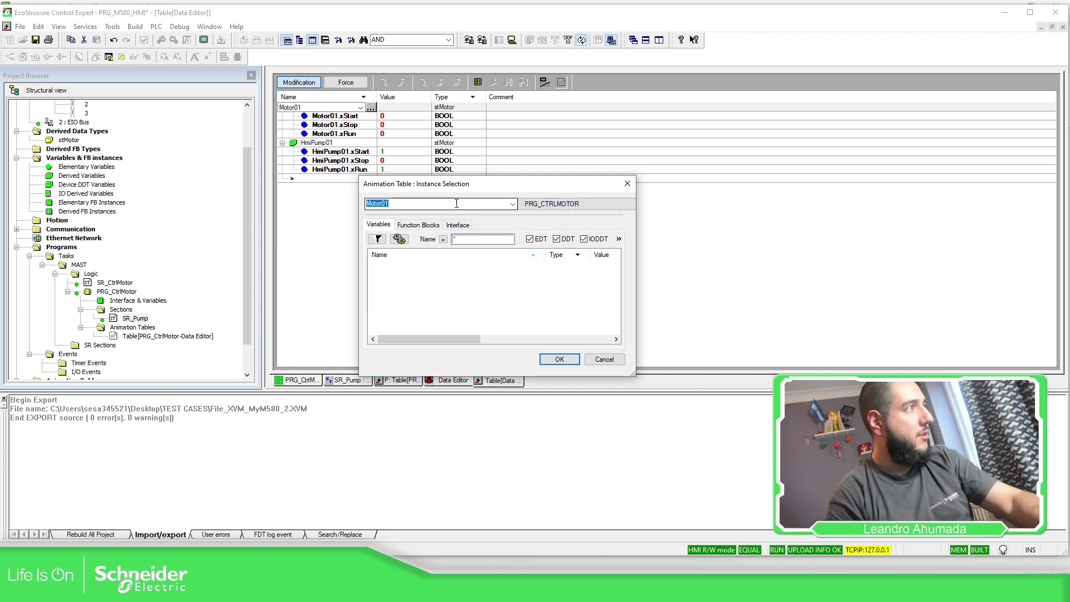
key(BackSpace)
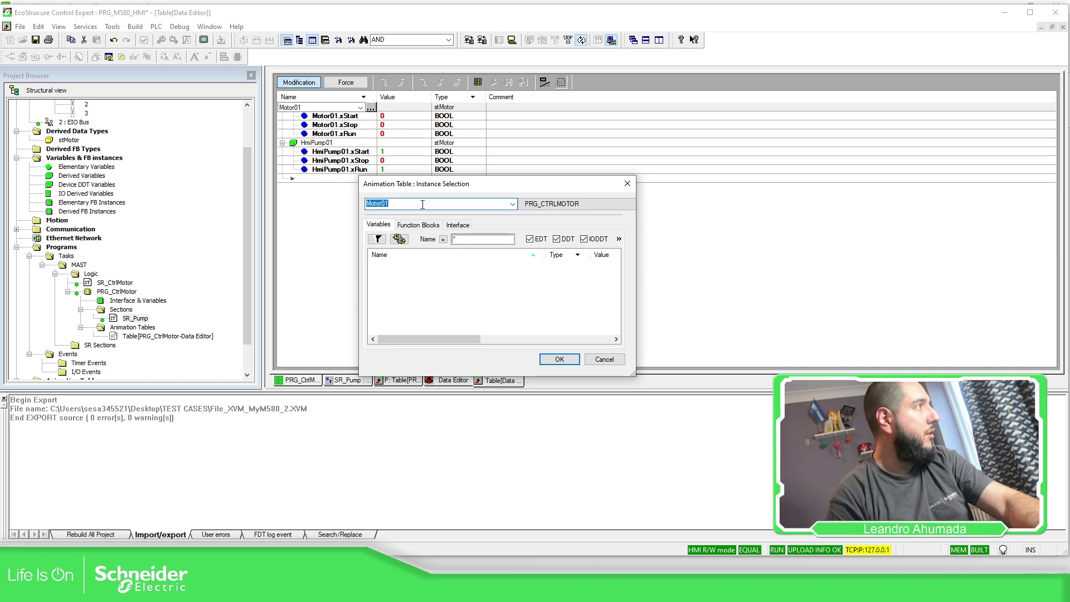
click(536, 205)
click(527, 219)
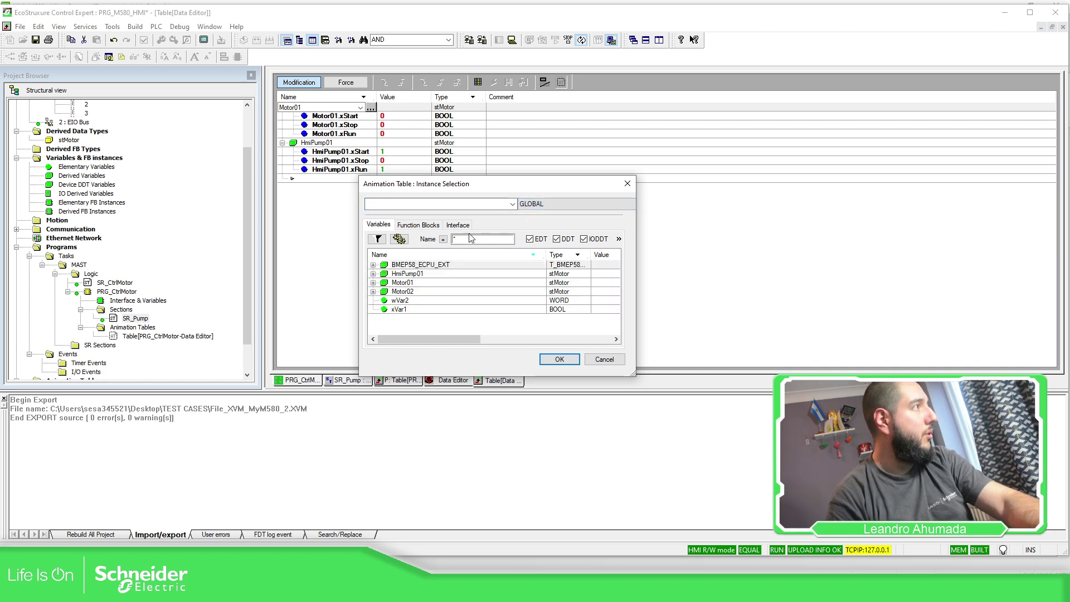
click(604, 359)
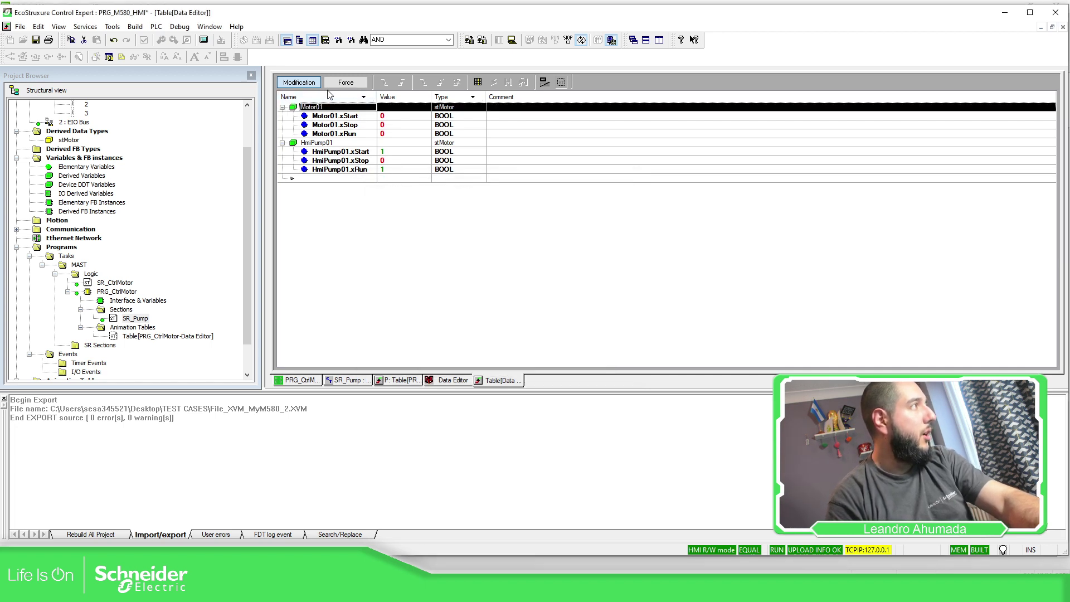
Step: Delete Motor01 from the Data Editor animation table and tile all open windows in a taller editor area
right_click(317, 111)
click(359, 165)
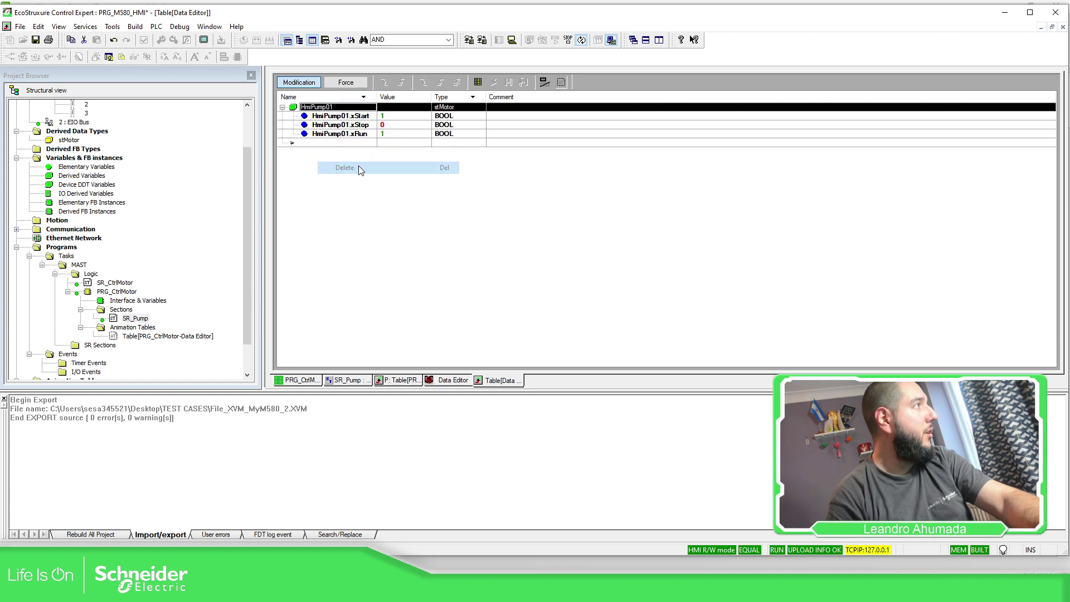
click(645, 40)
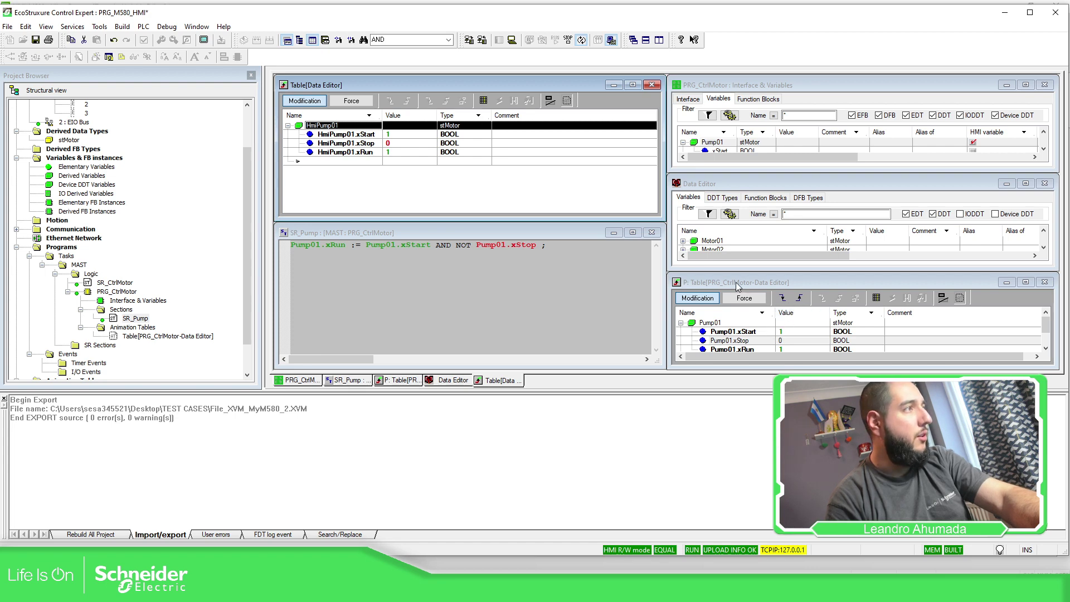
click(732, 339)
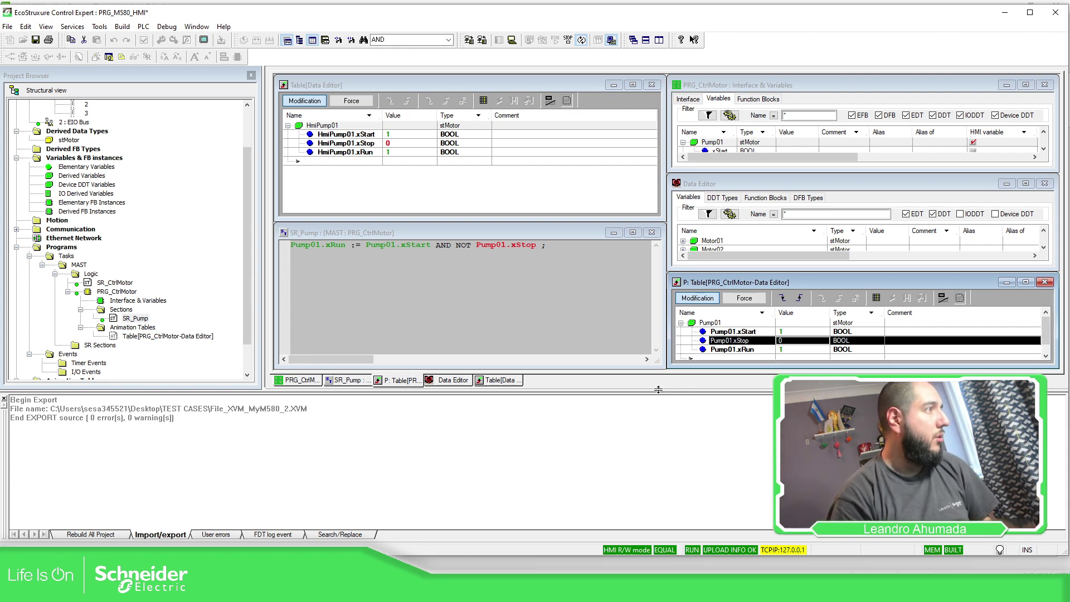
drag(658, 390, 659, 465)
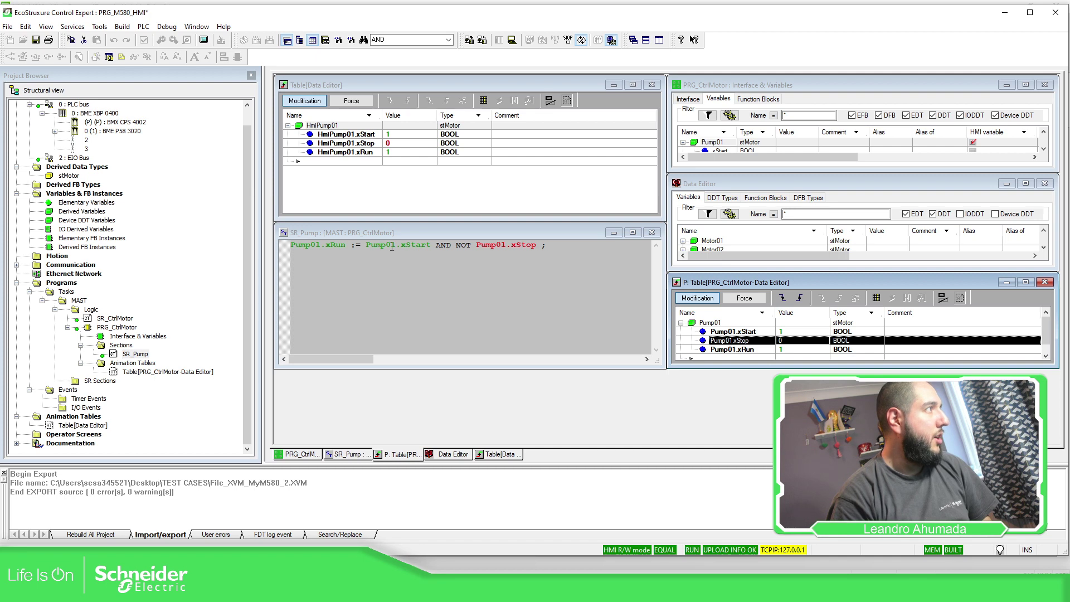
Step: Set HmiPump01.xStop to 1 to test stopping the pump from the global variable
click(417, 147)
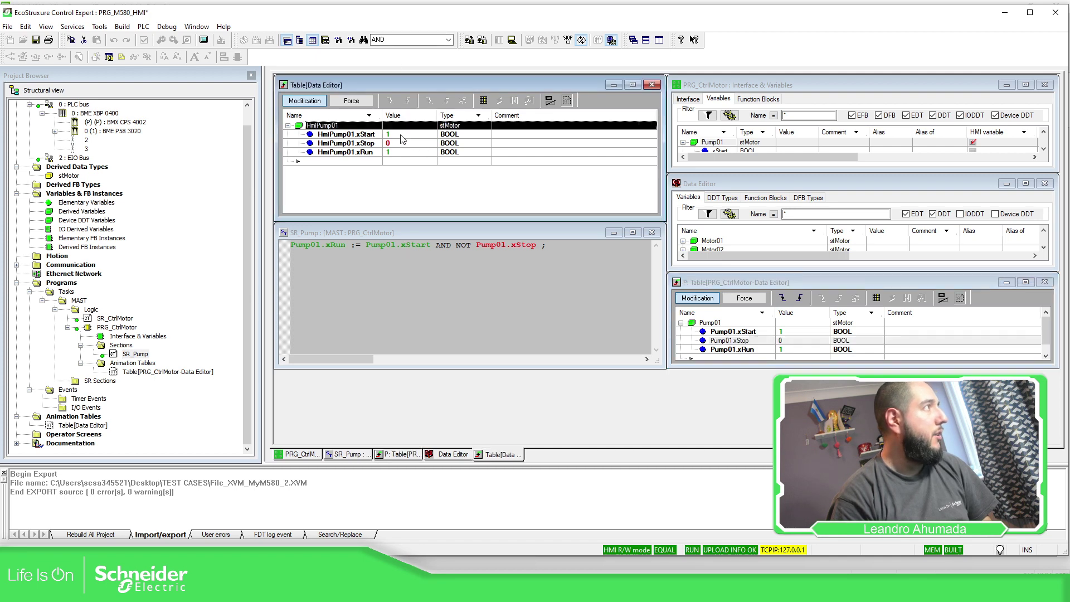
click(401, 144)
click(401, 144)
text(1)
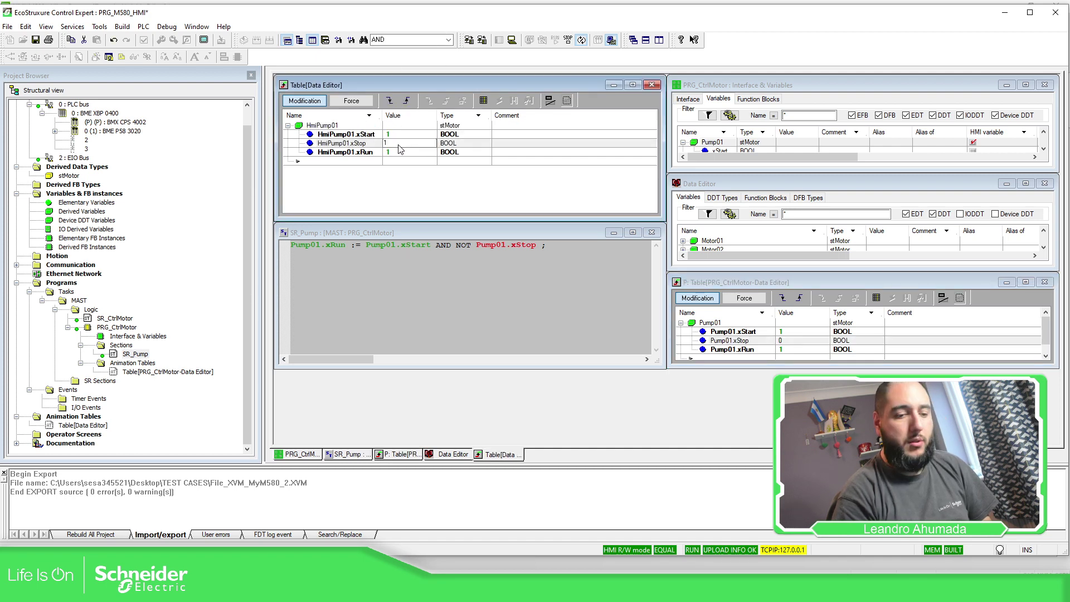
key(Return)
click(401, 147)
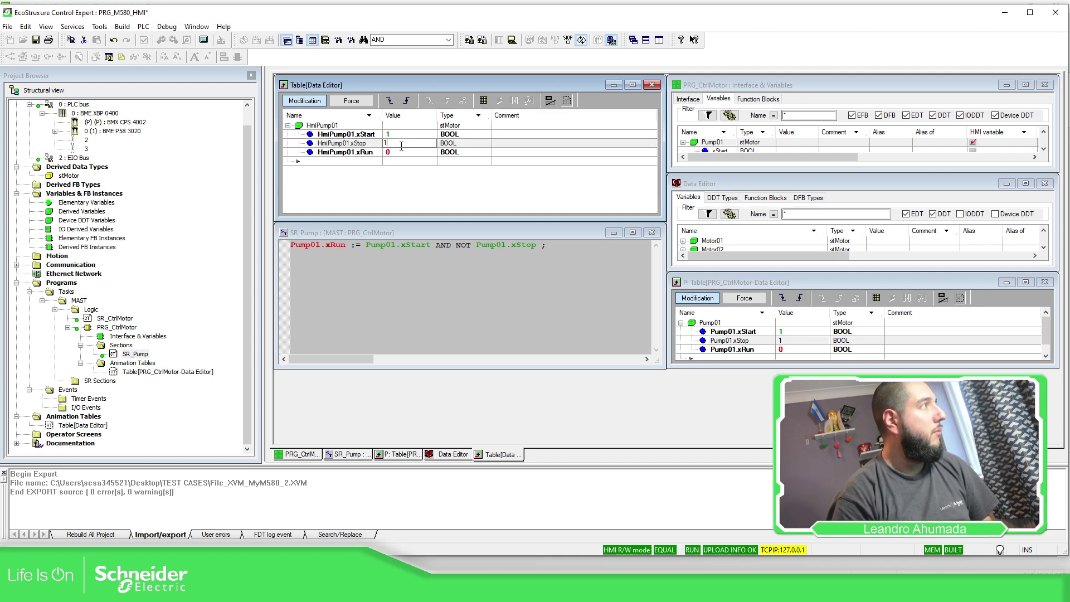
key(Return)
Step: Reset HmiPump01.xStart and HmiPump01.xStop to 0 in the Data Editor animation table
click(393, 135)
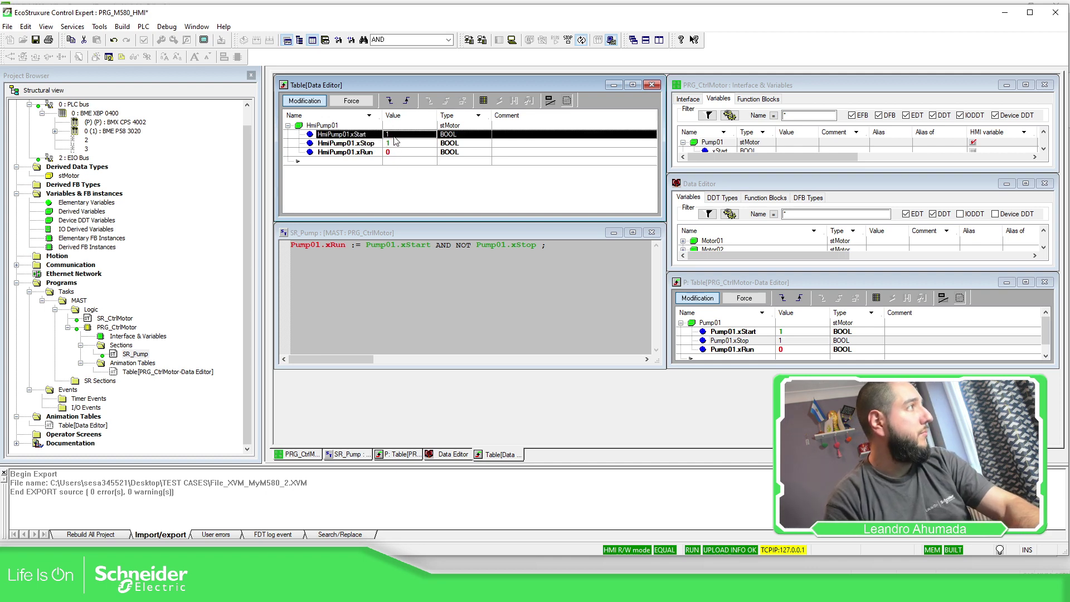
click(393, 135)
click(365, 137)
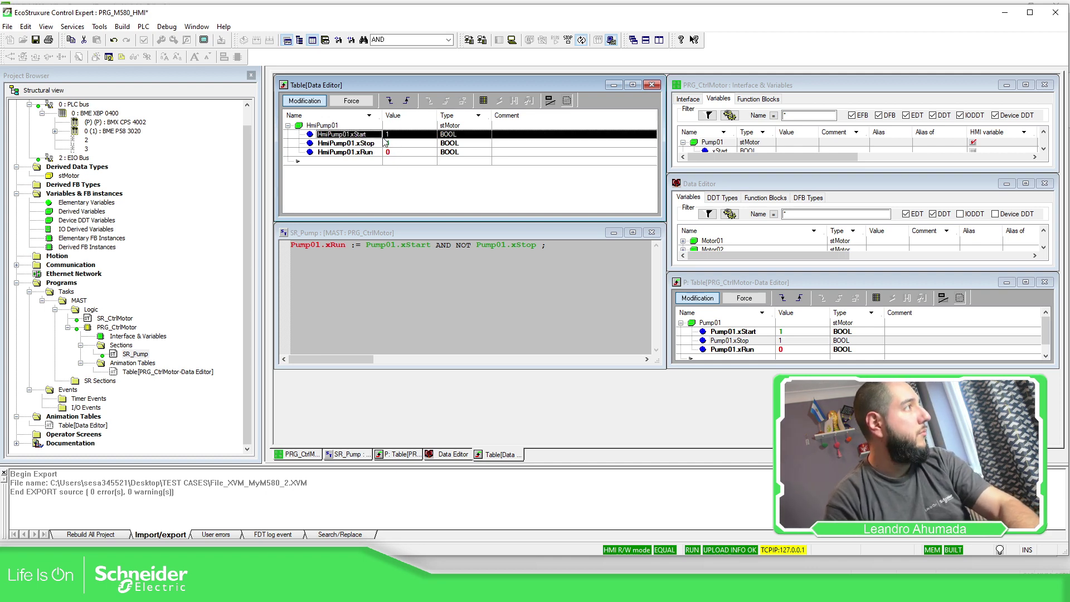
click(392, 135)
text(0)
key(Return)
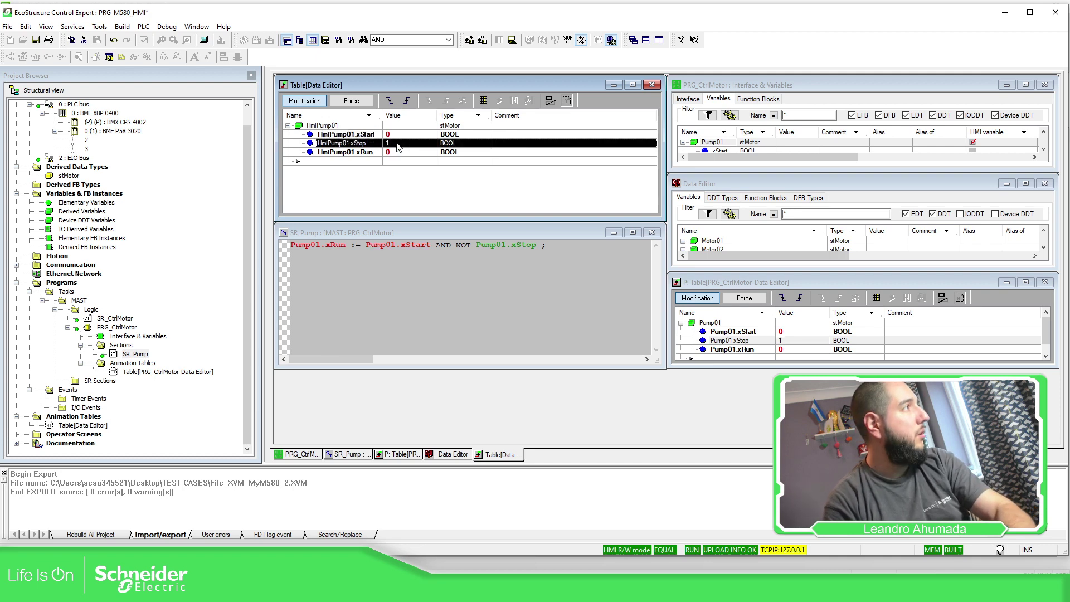
click(397, 145)
text(0)
key(Return)
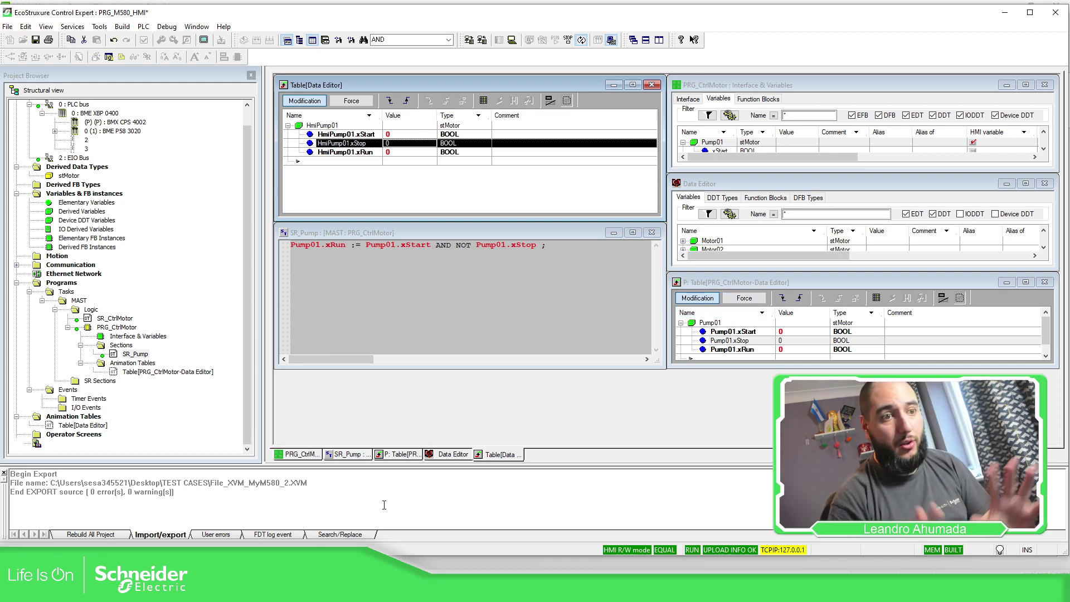
Step: Switch to Vijeo-Frame and update the linked XVM file of equipment MyM580, accepting the overwrite of variable properties
key(alt+Tab)
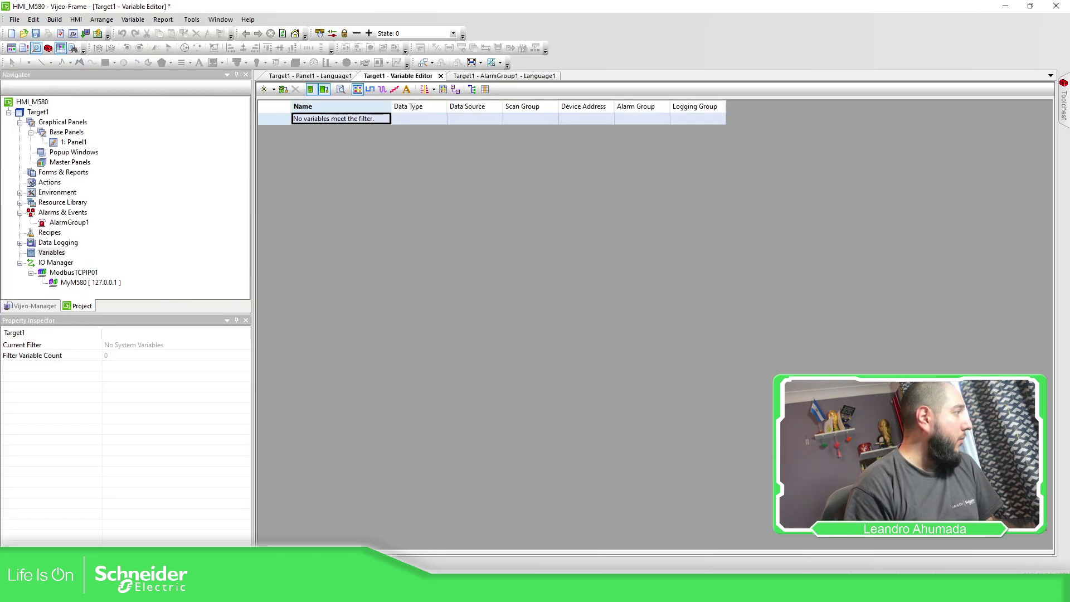
right_click(52, 253)
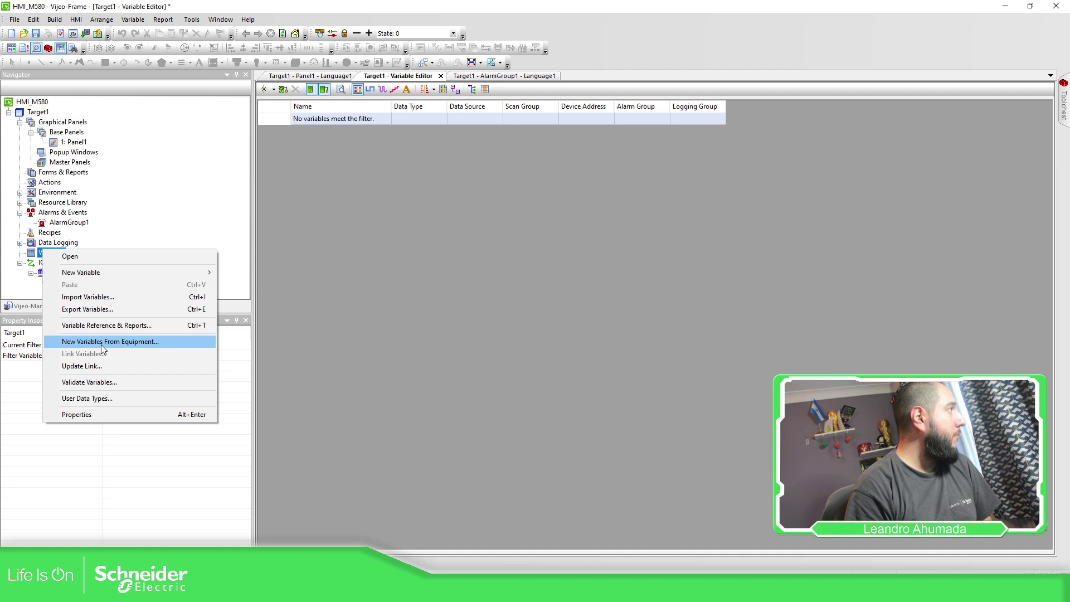
click(88, 369)
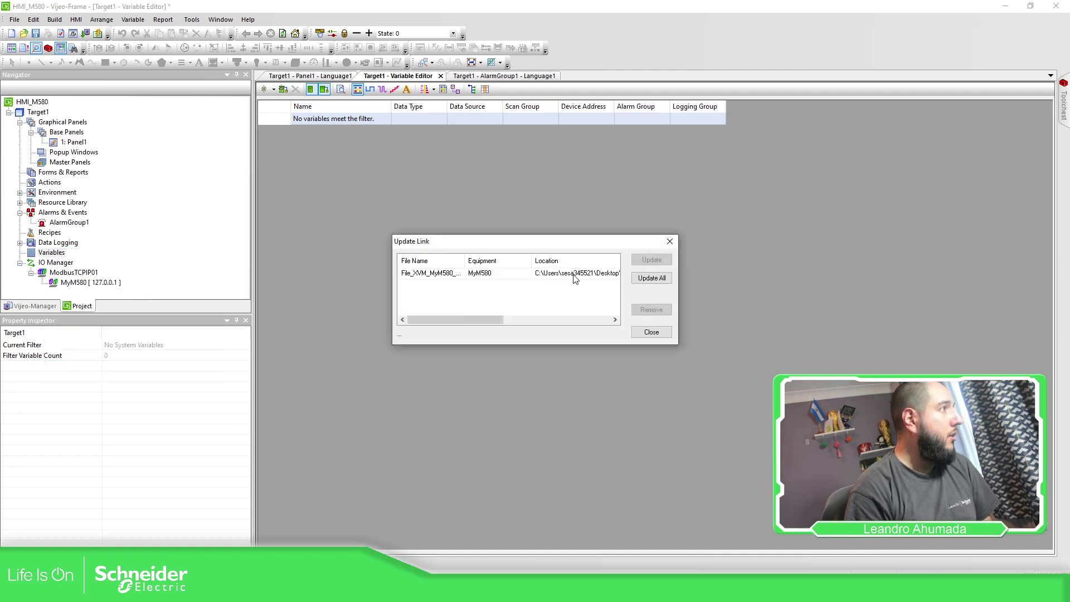
click(575, 276)
click(652, 260)
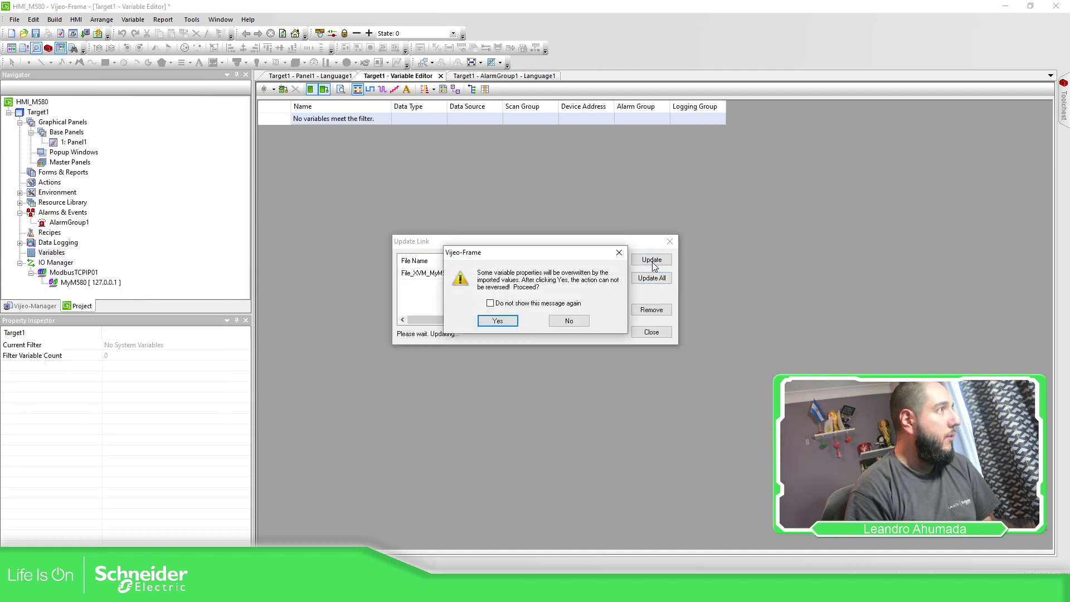
click(496, 323)
click(647, 331)
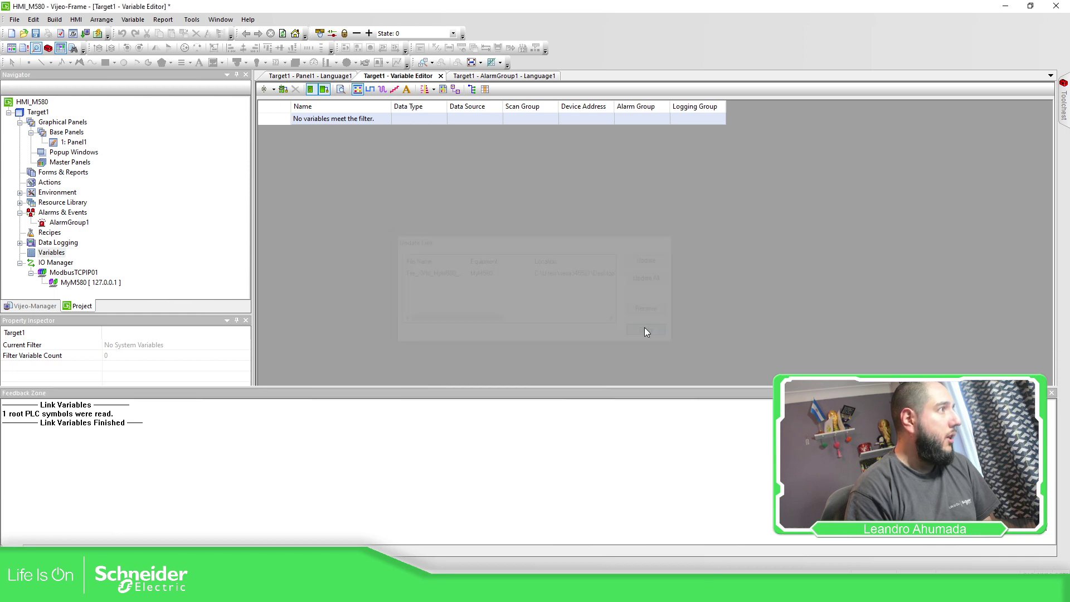
Step: Add HmiPump01 with its xStart, xStop and xRun members from equipment MyM580 as elements in the equipment folder
right_click(50, 253)
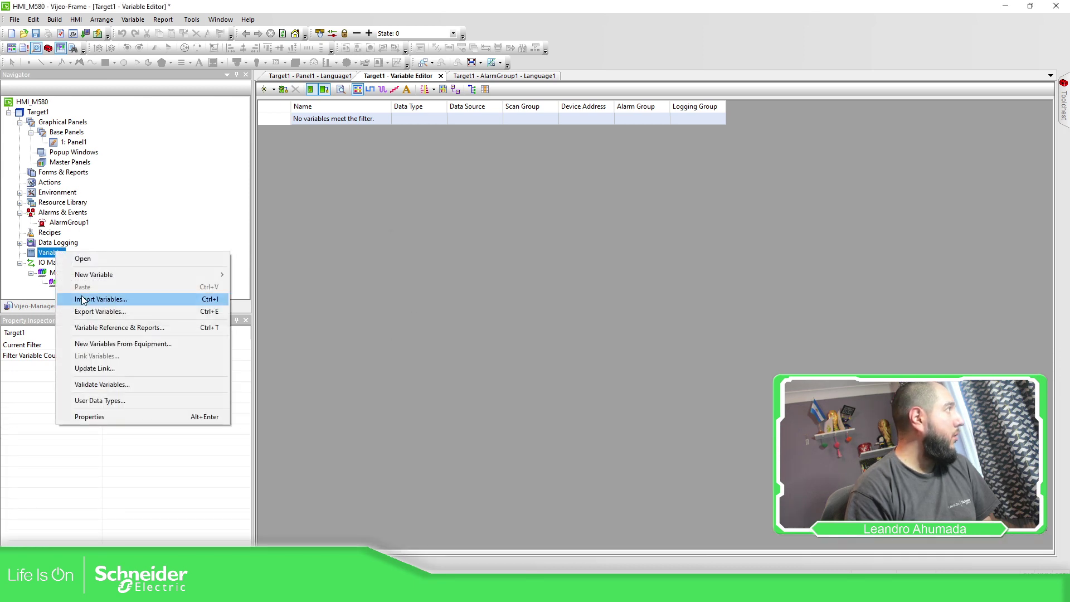
click(108, 345)
click(468, 218)
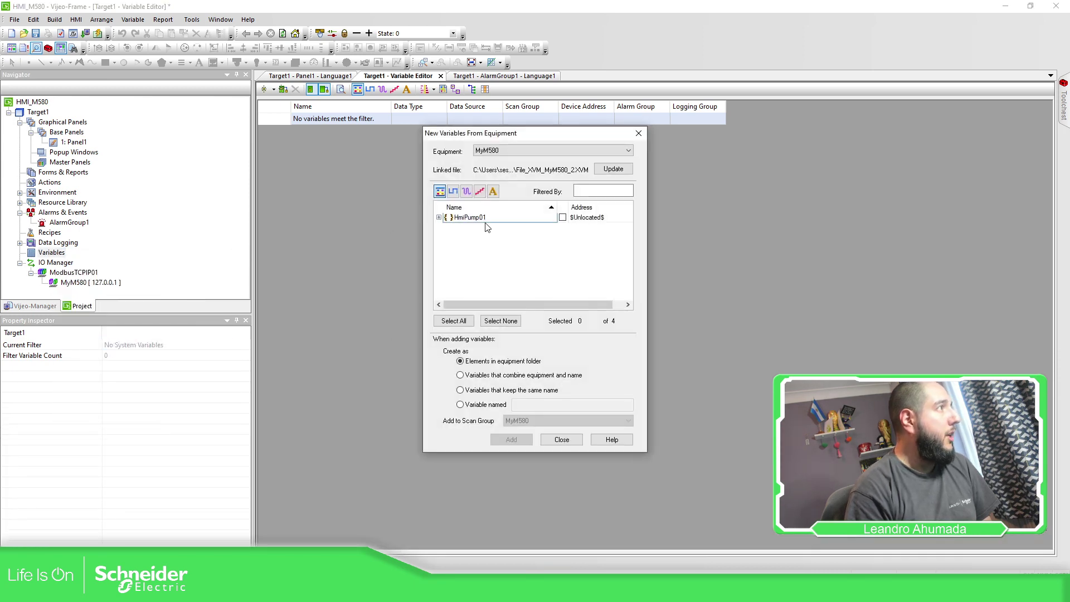
click(439, 217)
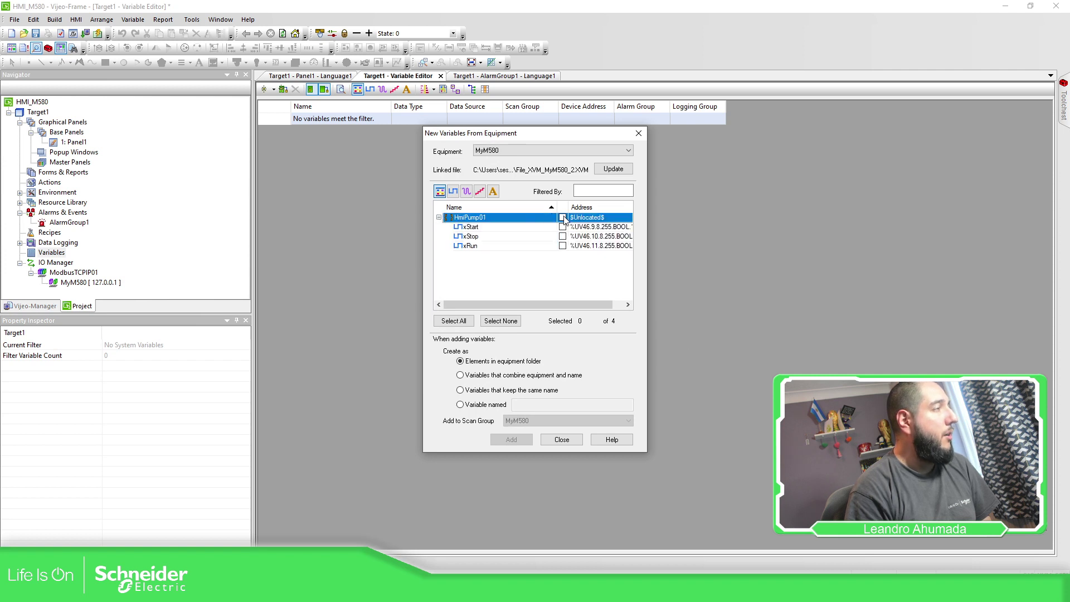
click(563, 217)
click(512, 440)
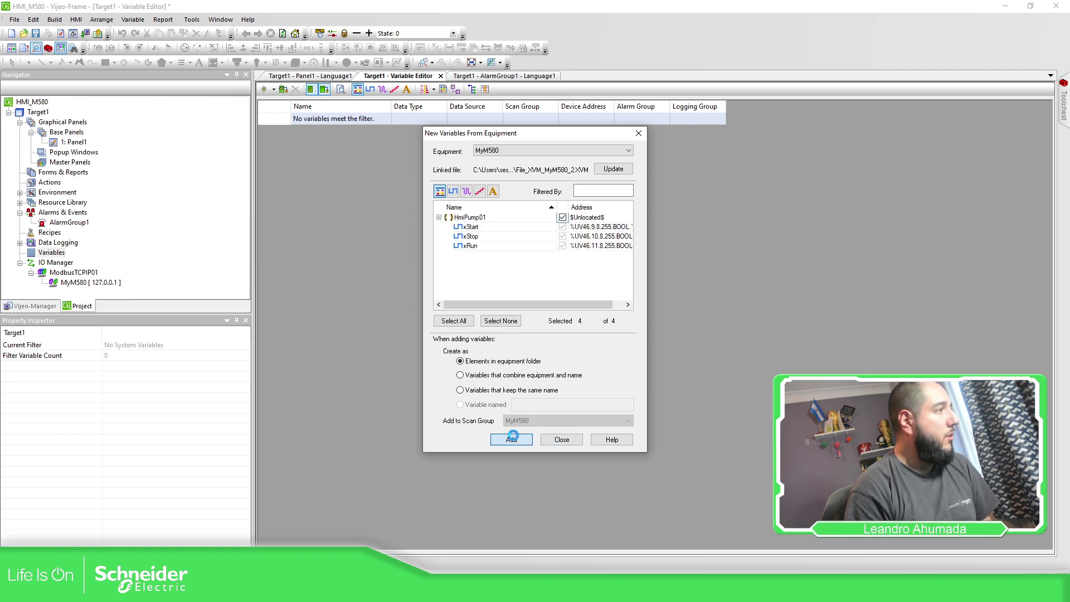
Step: Close the equipment variable import and expand the PLC_MyM580 folder down to HmiPump01 in the Variable Editor
click(577, 335)
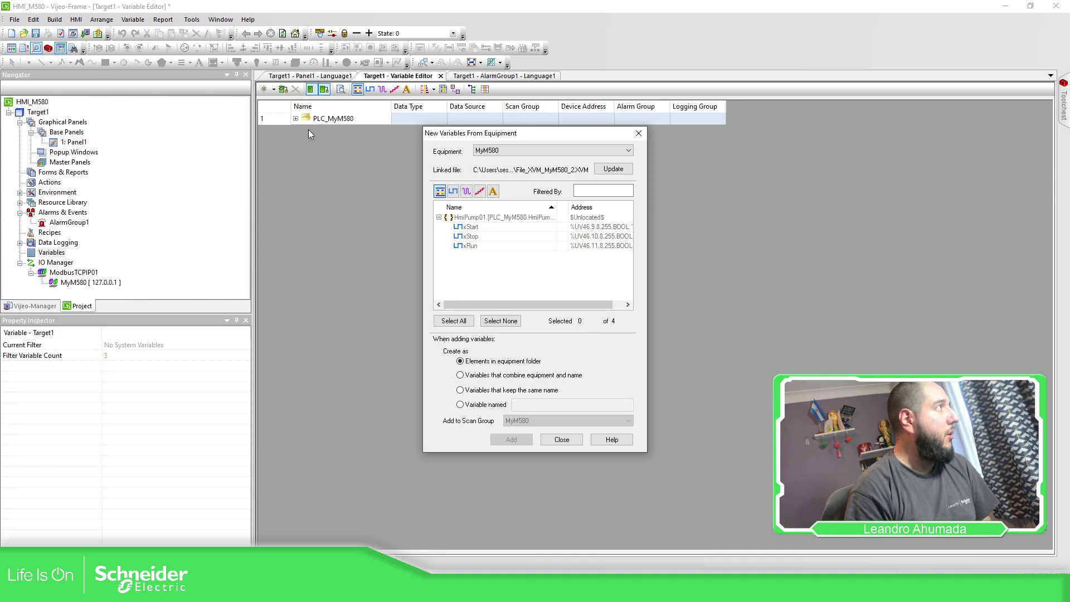
click(559, 440)
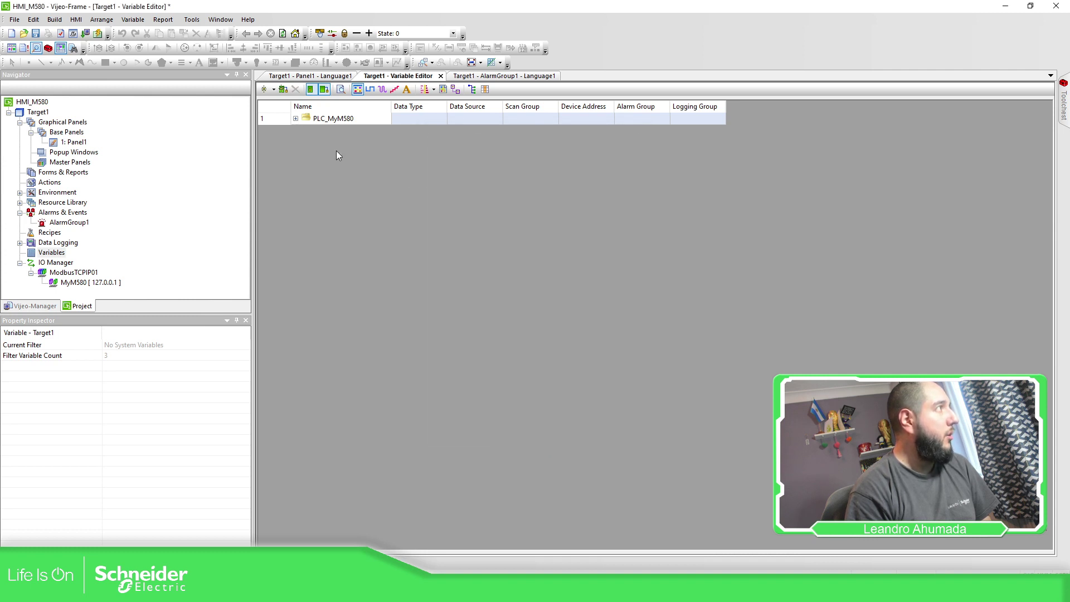
double_click(310, 119)
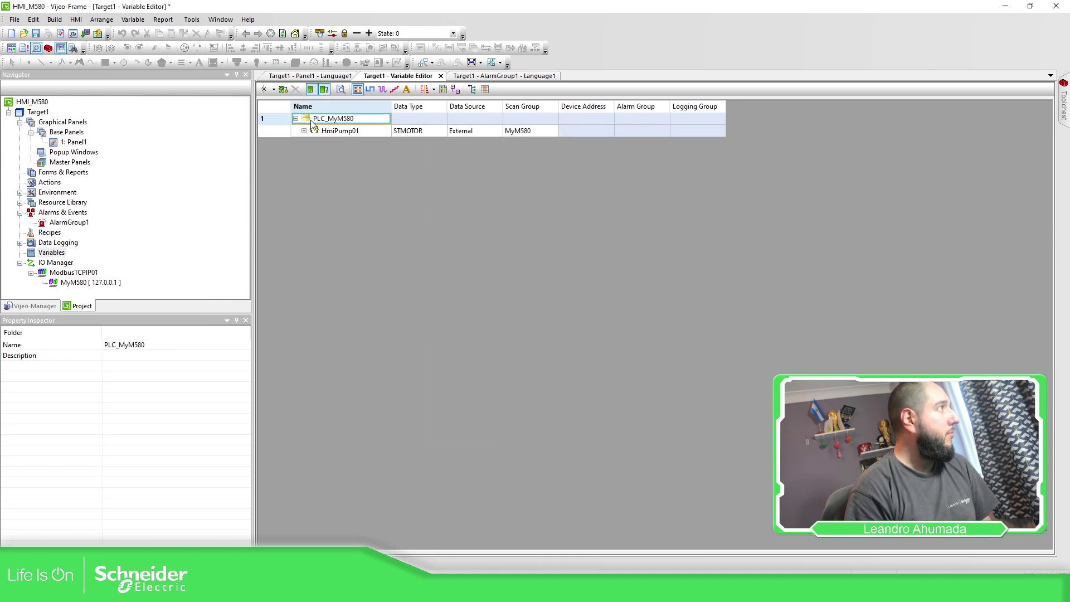
double_click(314, 130)
Step: Return to Panel1 and open the settings of the upper switch, Switch01
click(336, 77)
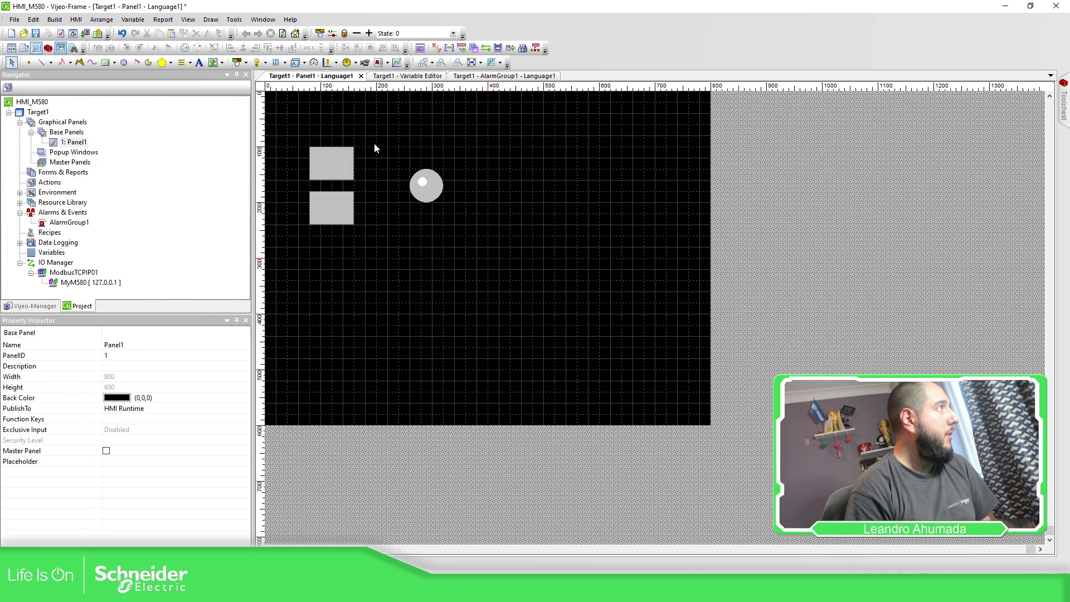
click(347, 160)
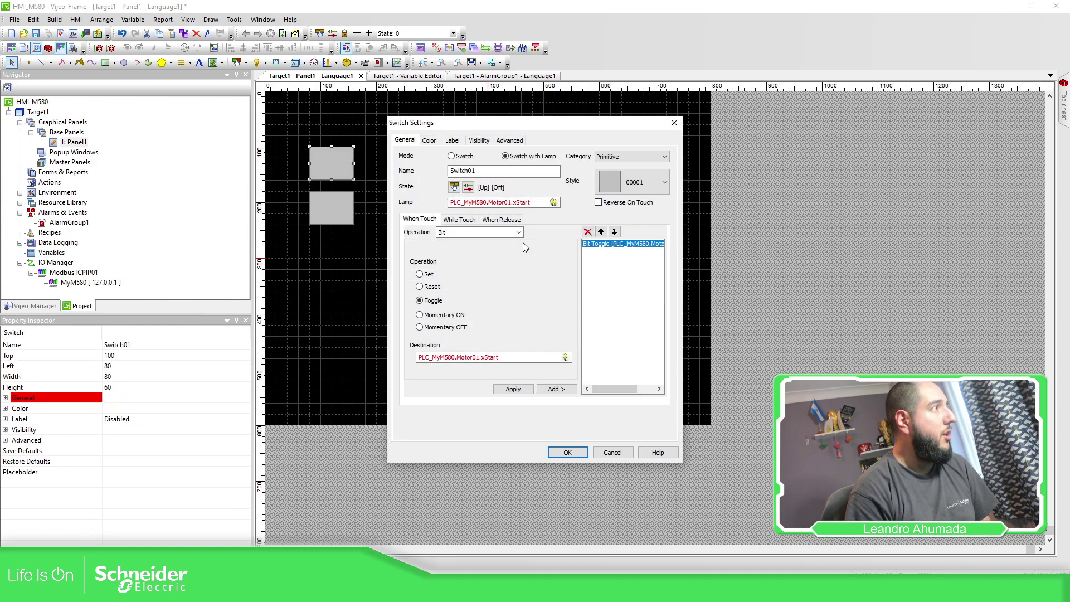
click(553, 202)
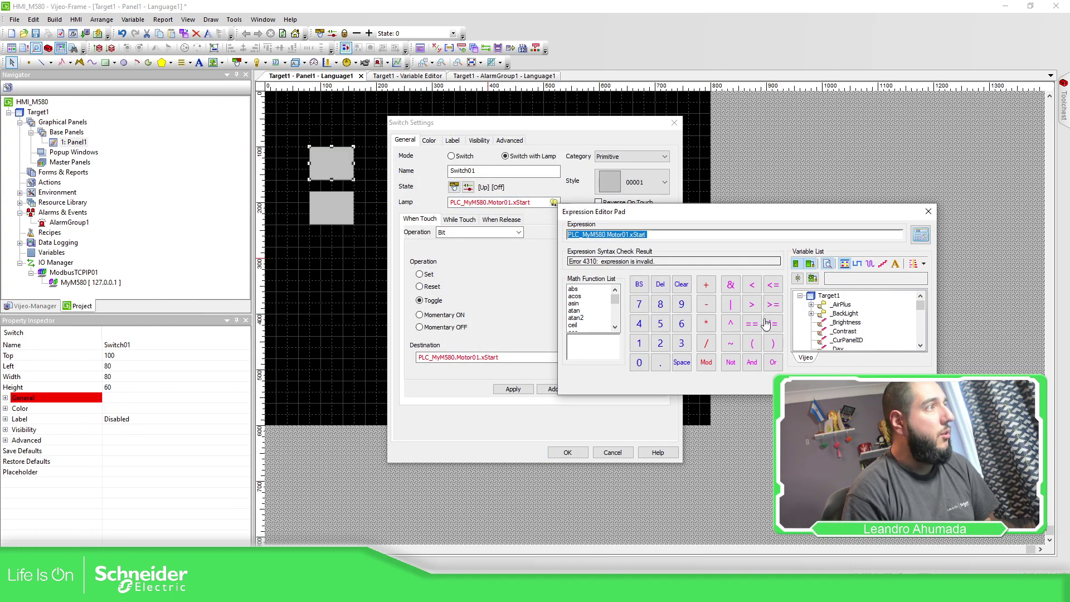
click(812, 340)
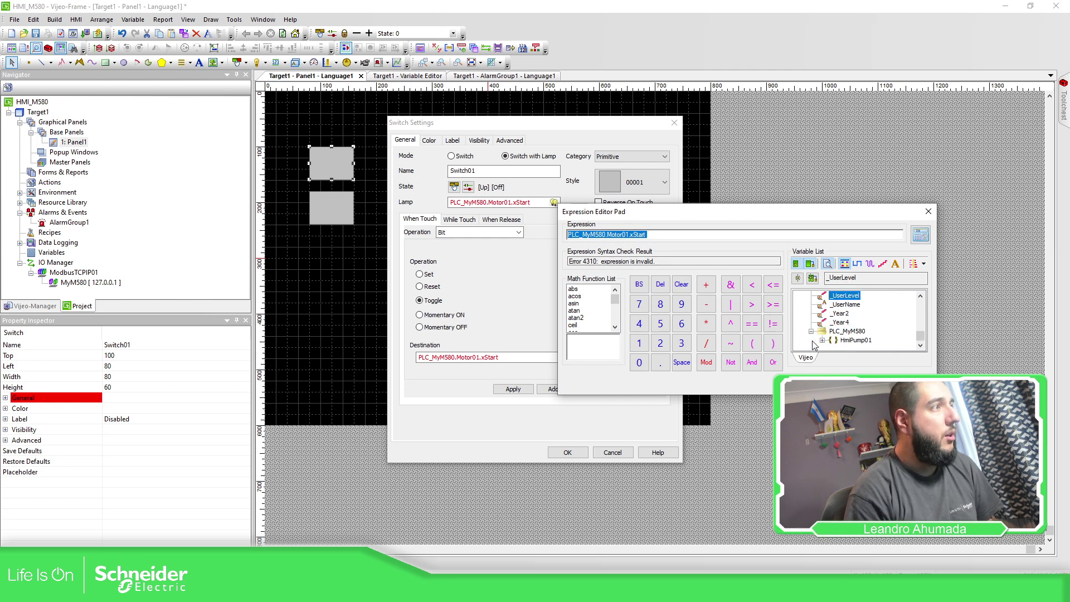
double_click(829, 341)
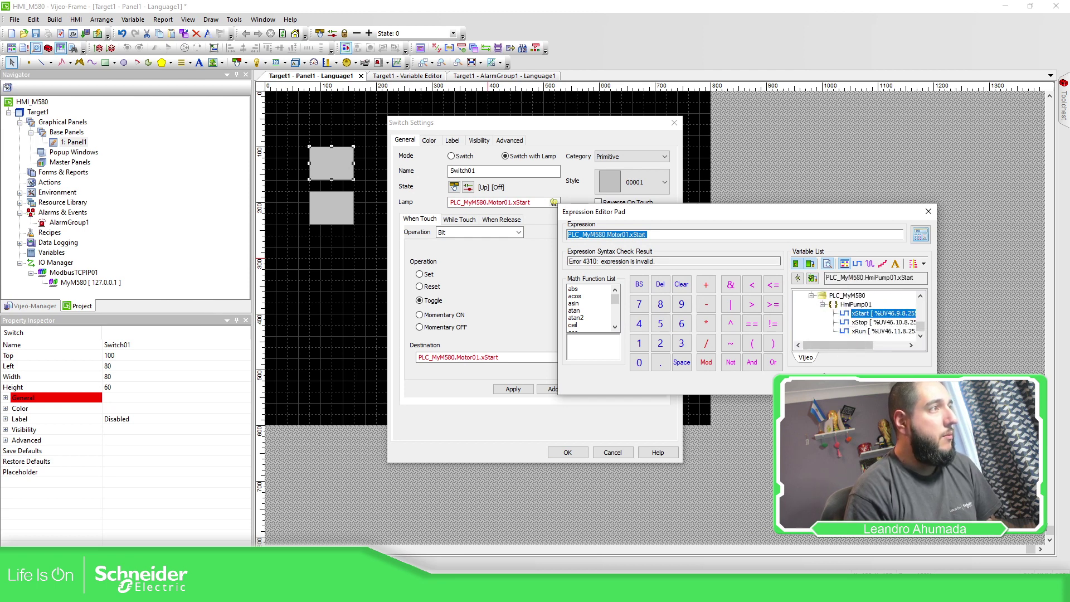
key(Escape)
Step: Set Switch01's lamp expression to PLC_MyM580.HmiPump01.xStart and copy its PLC_MyM580.HmiPump01 prefix for reuse
click(553, 202)
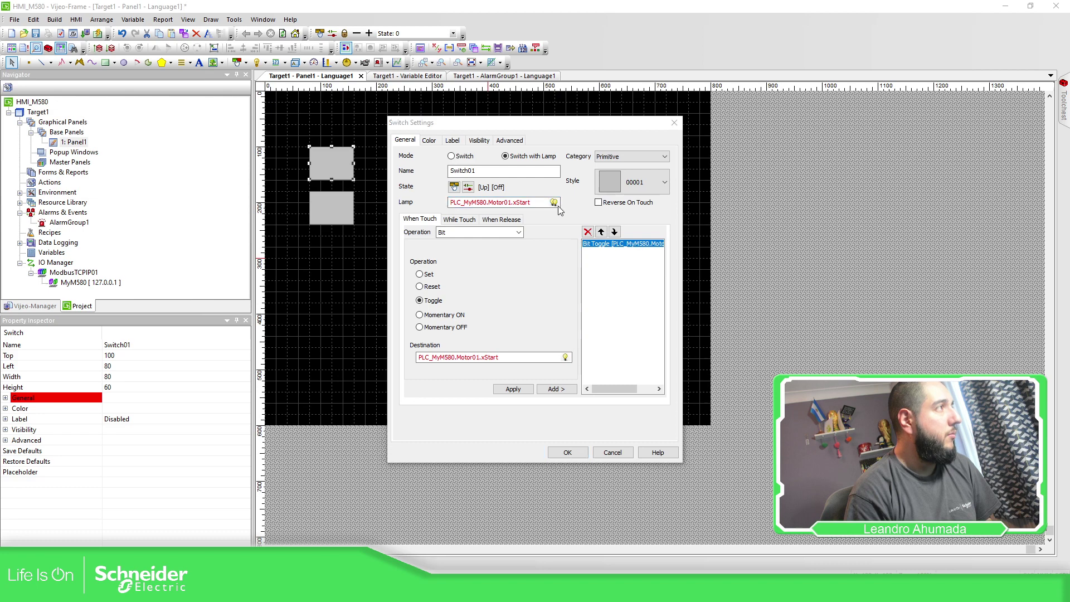
click(811, 340)
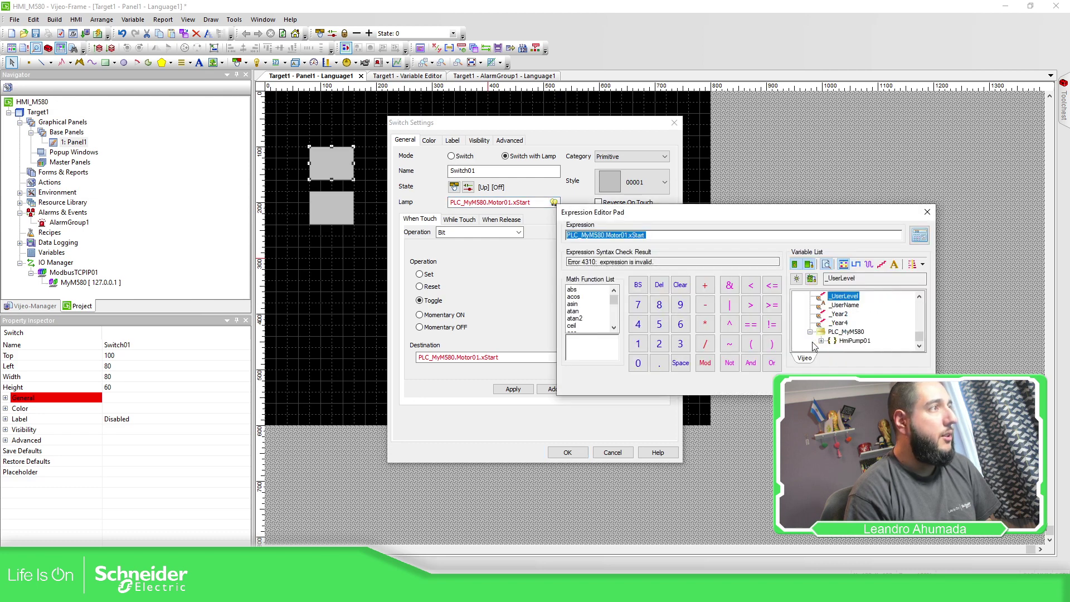
double_click(855, 304)
double_click(862, 315)
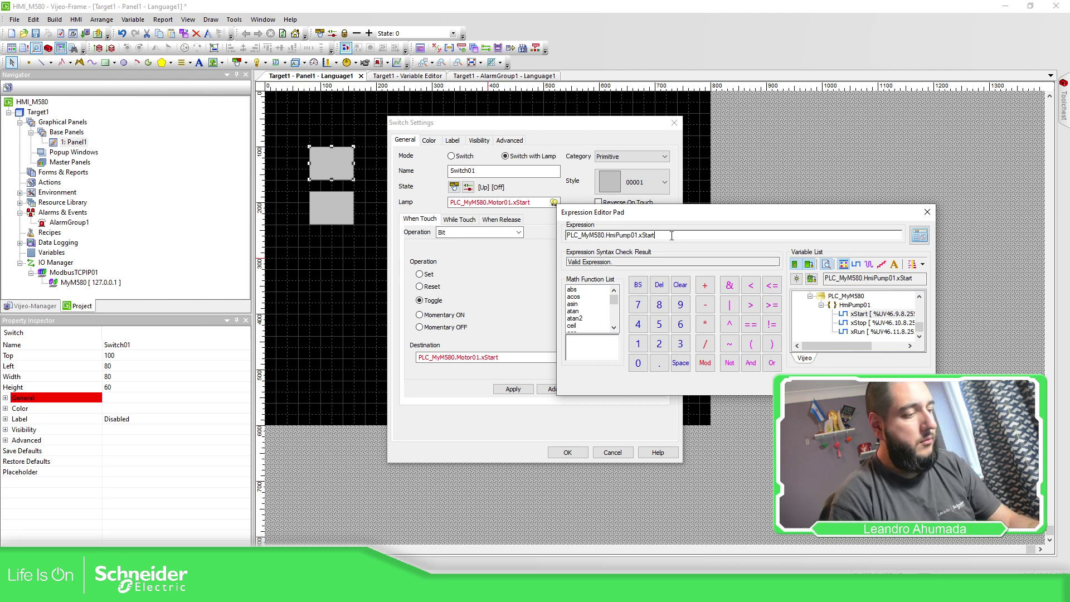
drag(639, 235, 566, 235)
key(ctrl+c)
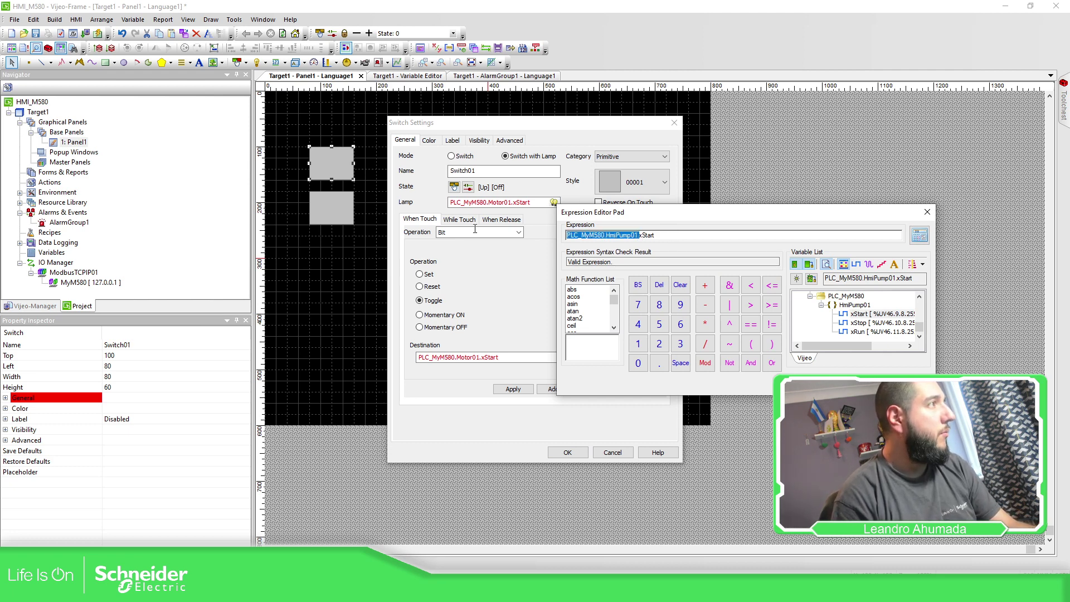
key(Return)
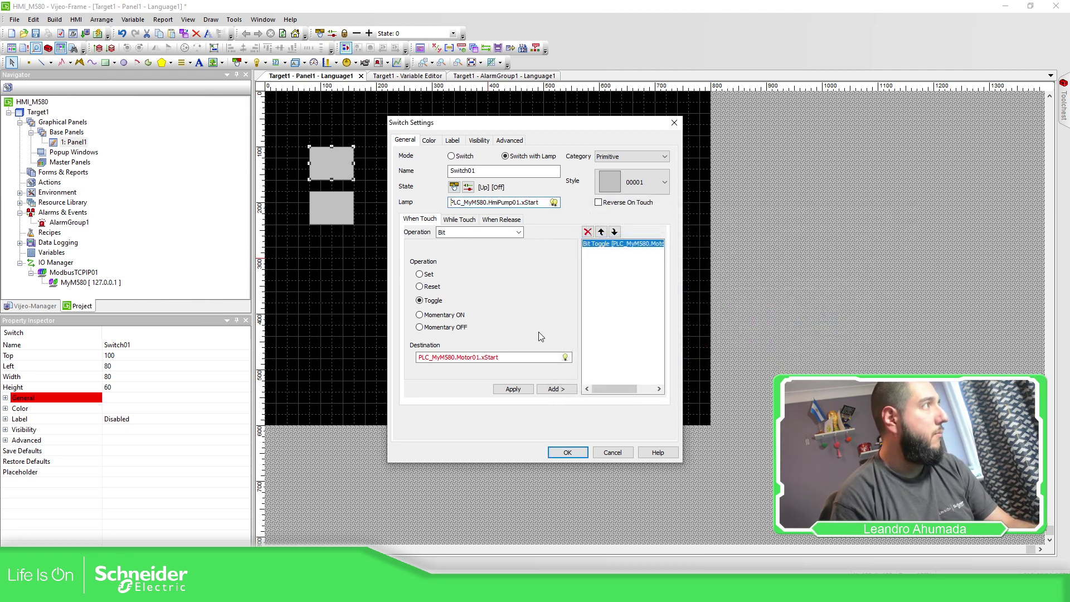
Step: Change the destination of Switch01's bit toggle to PLC_MyM580.HmiPump01.xStart, apply it and accept the switch settings
drag(480, 357, 363, 362)
key(ctrl+v)
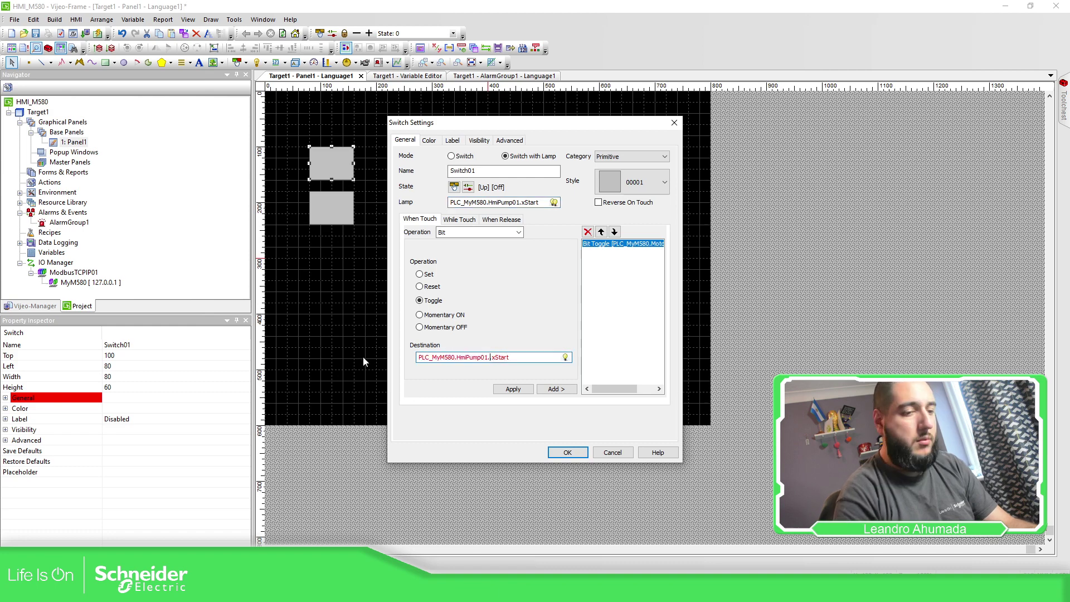
click(513, 389)
click(567, 452)
Step: Link both the lamp and the toggle destination of Switch02 to PLC_MyM580.HmiPump01.xStop and accept the settings
click(323, 206)
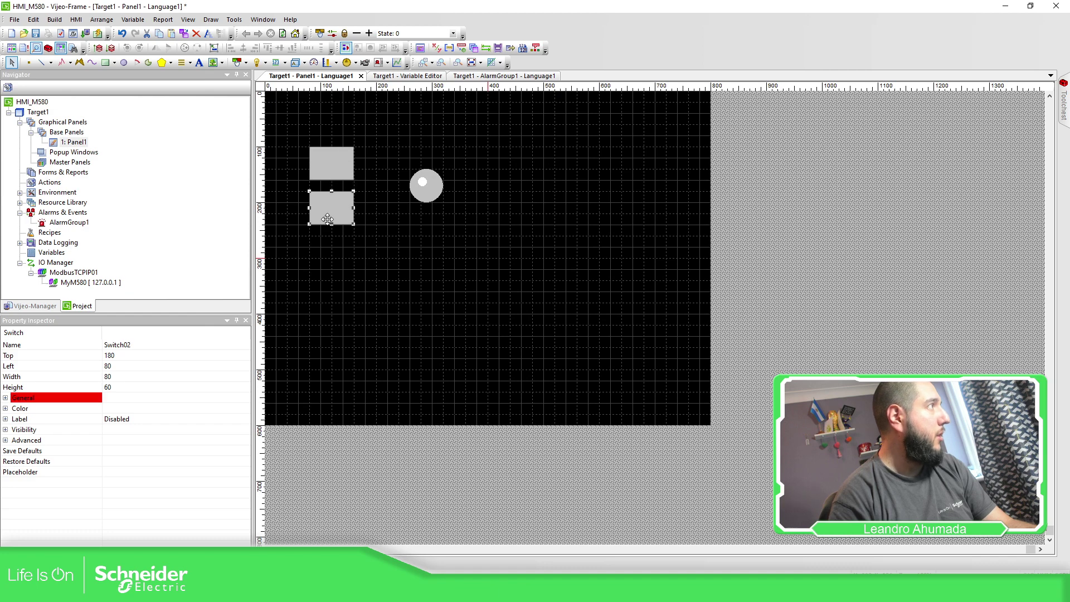
double_click(318, 196)
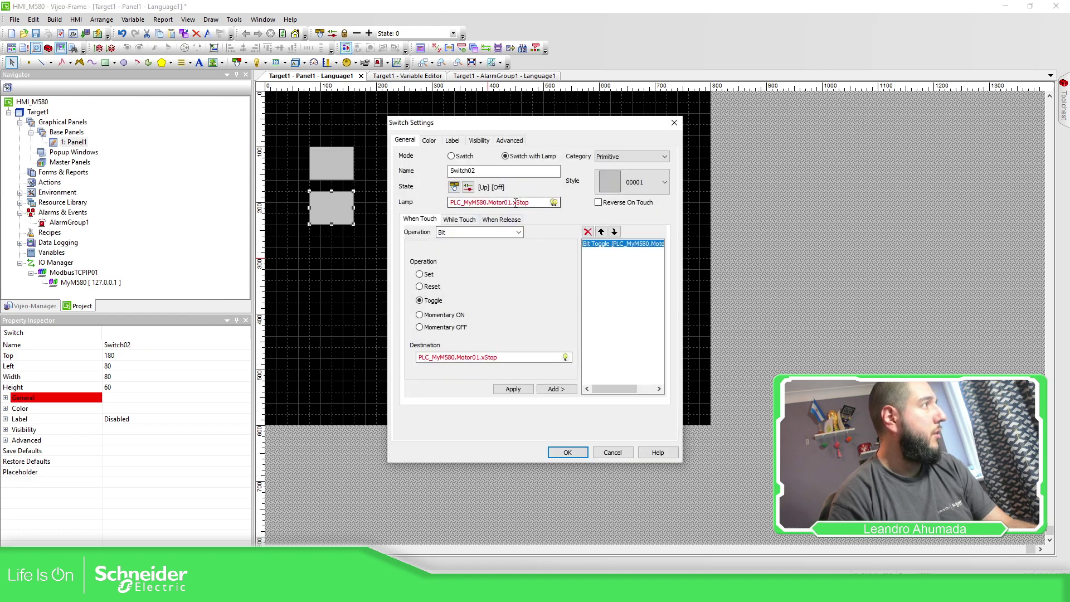
key(ctrl+shift+Left)
key(ctrl+v)
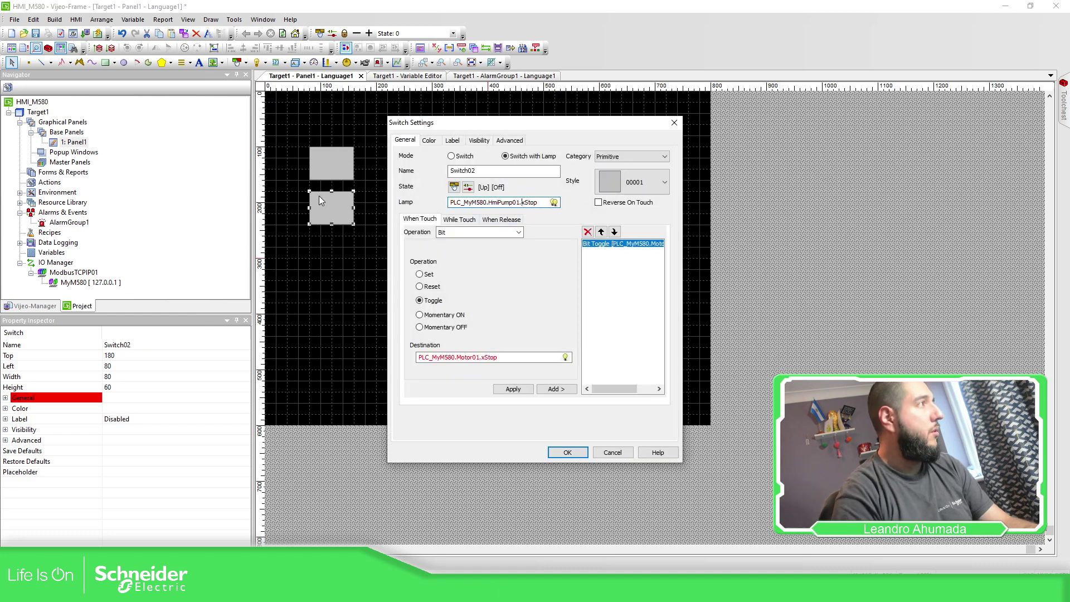
click(484, 360)
key(ctrl+shift+Left)
key(ctrl+v)
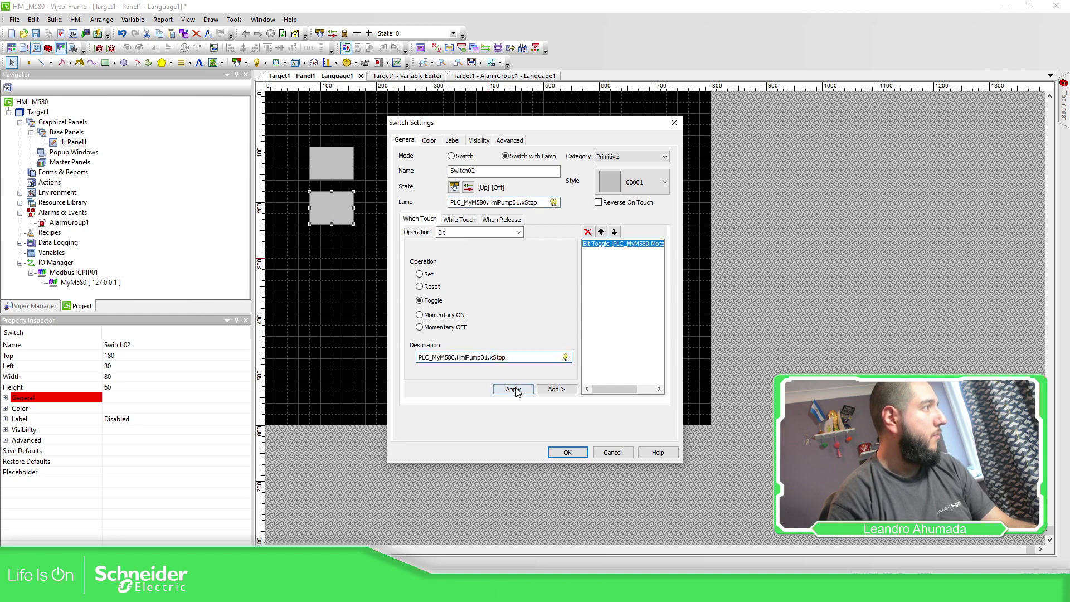
click(513, 389)
click(567, 453)
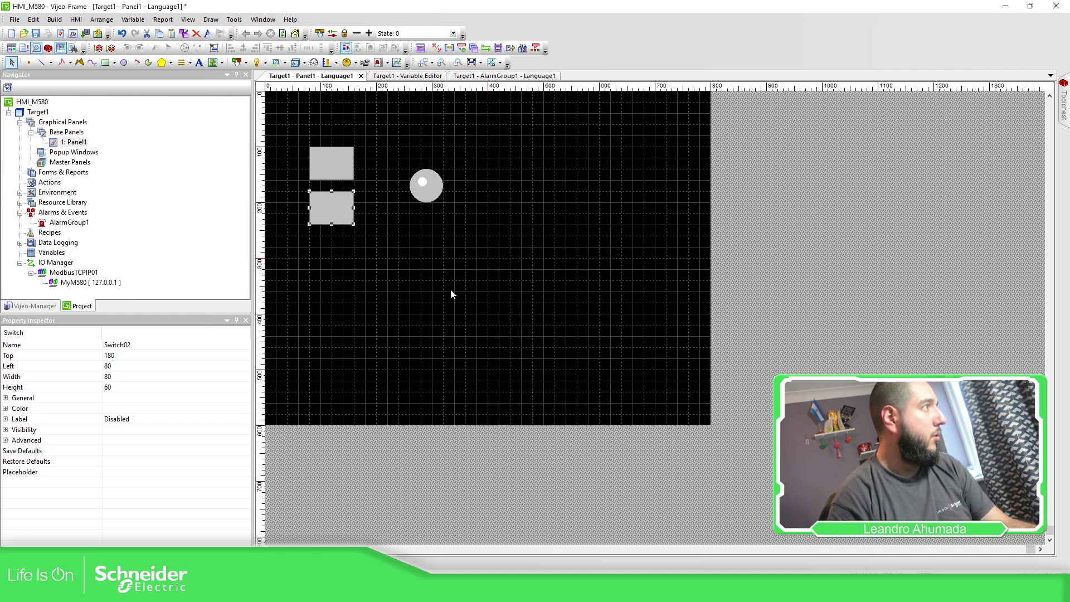
Step: Set the variable of Lamp01 to PLC_MyM580.HmiPump01.xRun and check the lamp's updated properties
double_click(426, 188)
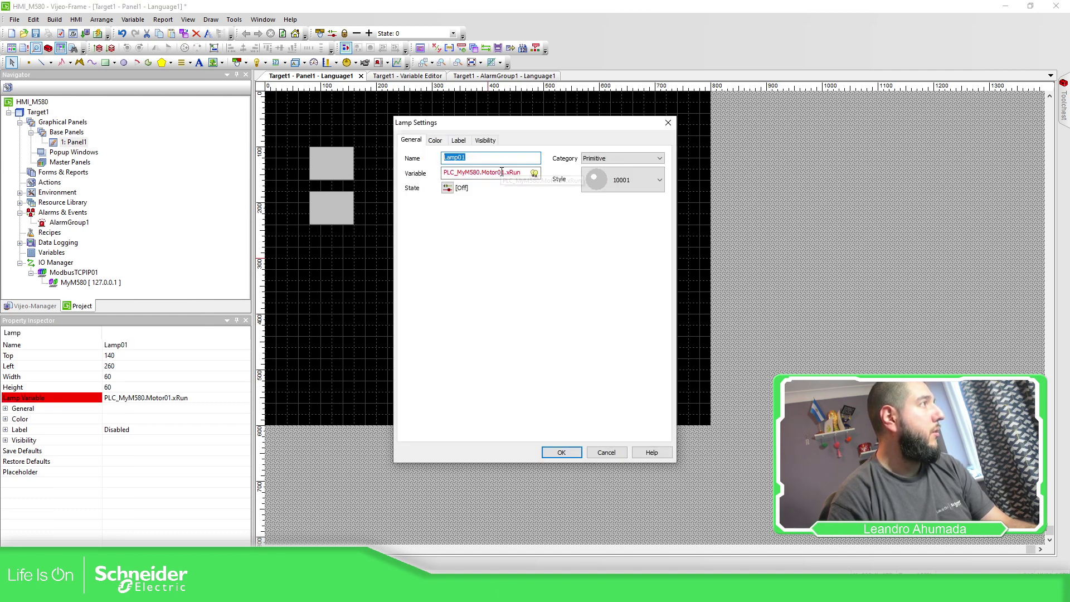
click(501, 172)
key(ctrl+shift+Left)
text(PLC_MyM580.HmiPump01)
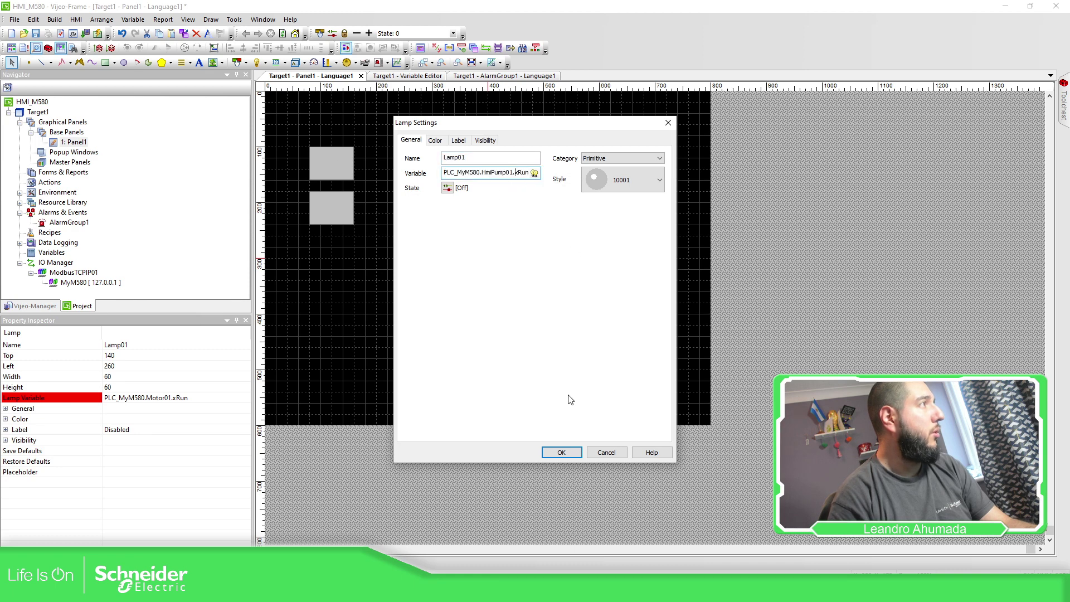
click(561, 452)
click(520, 349)
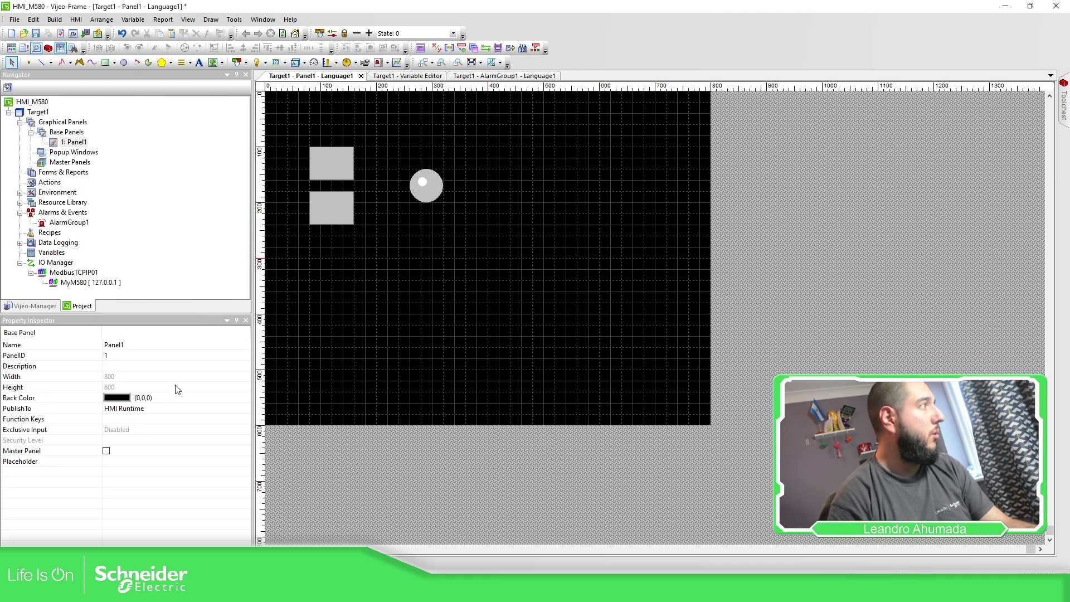
click(425, 198)
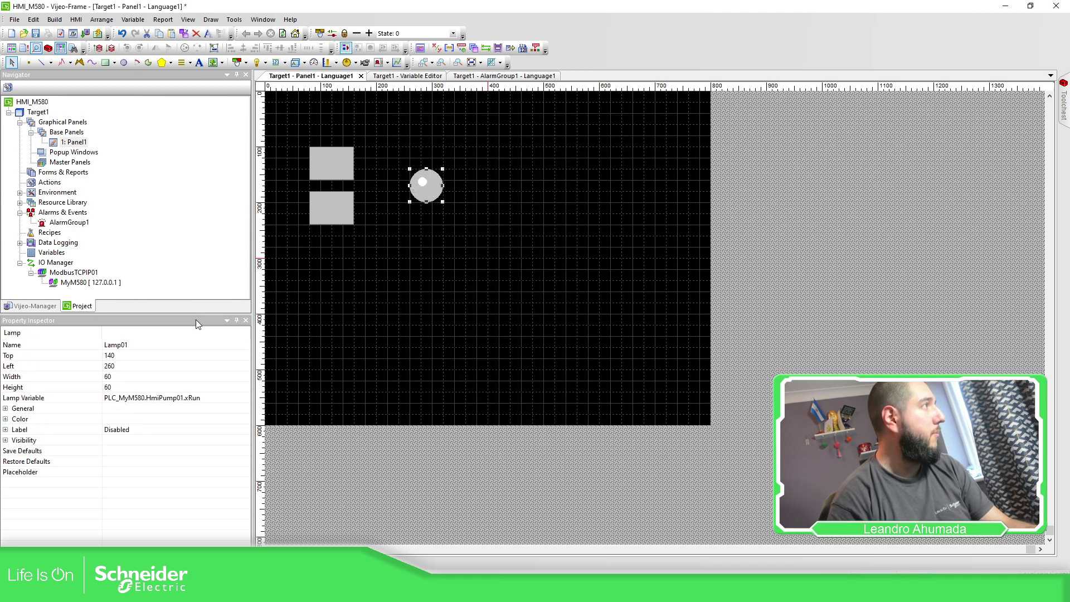
click(438, 252)
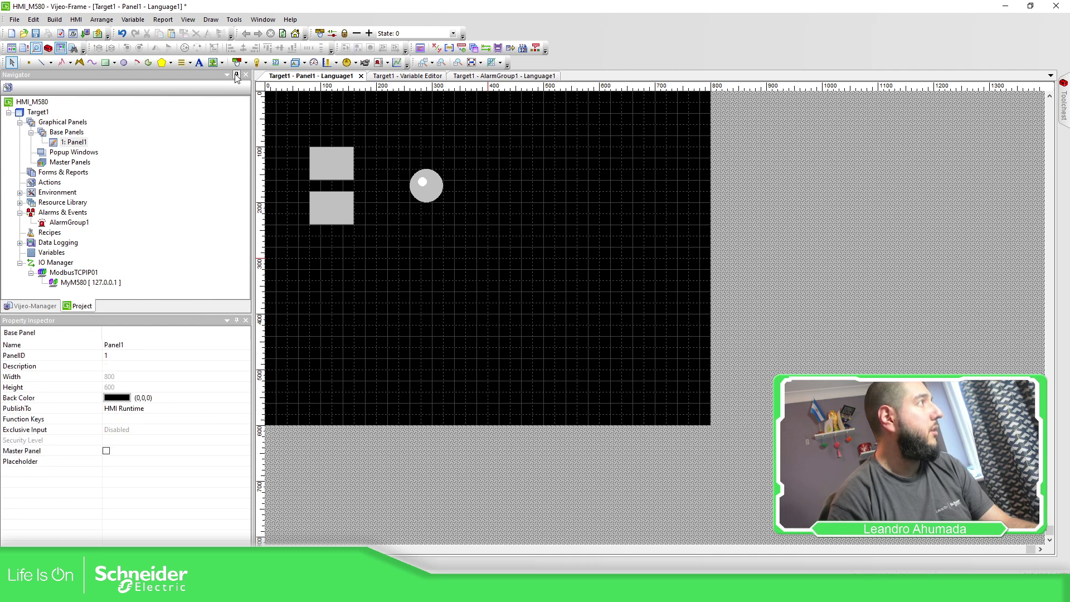
Step: Start the Vijeo-Designer Runtime simulation of the panel and switch to EcoStruxure Control Expert
click(101, 34)
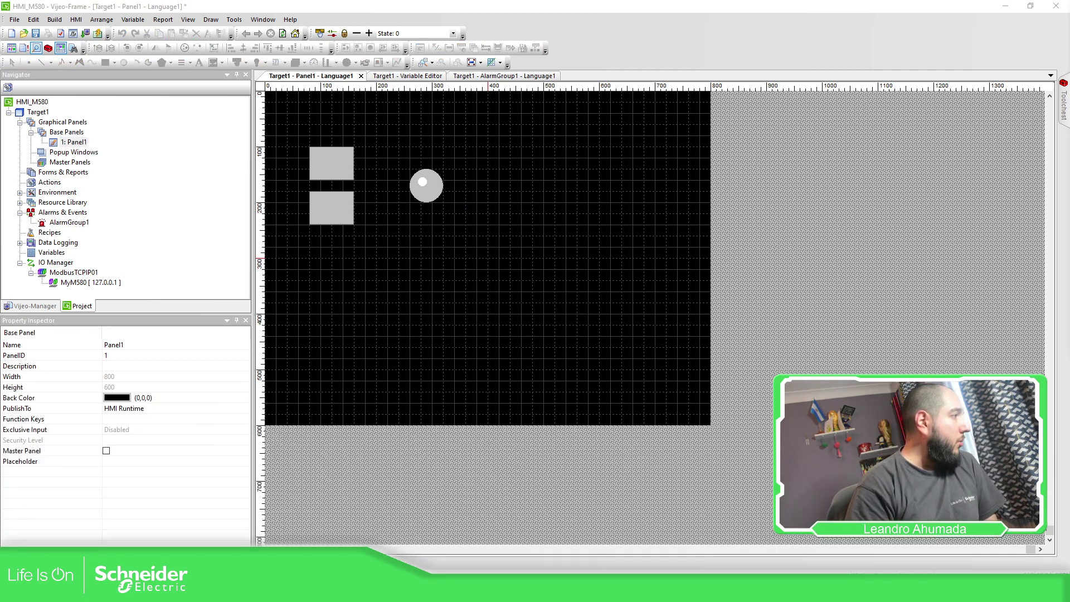
click(341, 533)
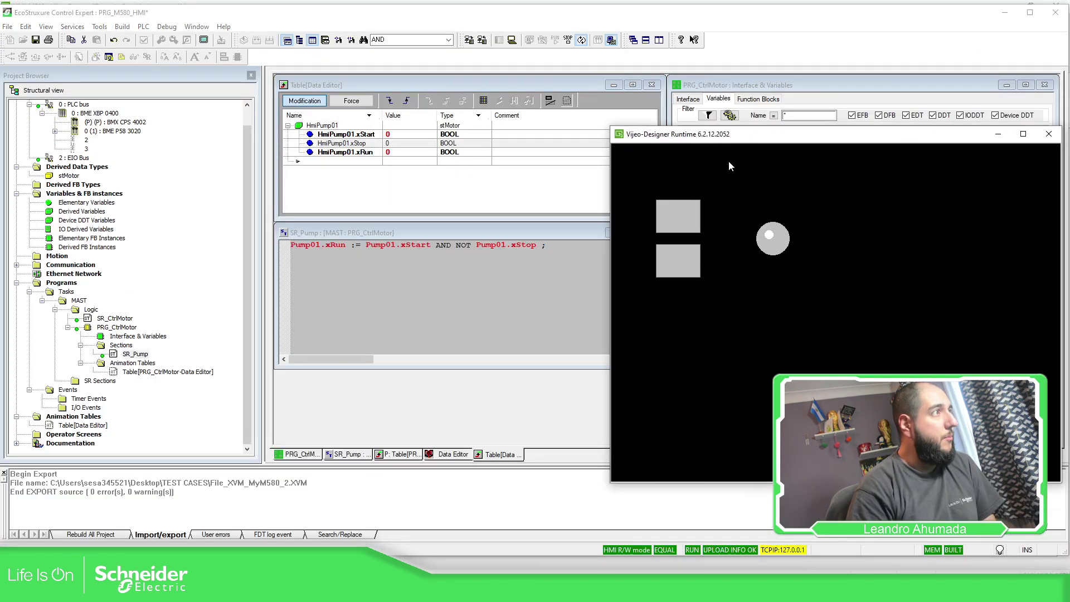
Step: Test HmiPump01 from the runtime panel by toggling its start and stop switches while watching the animation table
click(686, 212)
click(686, 209)
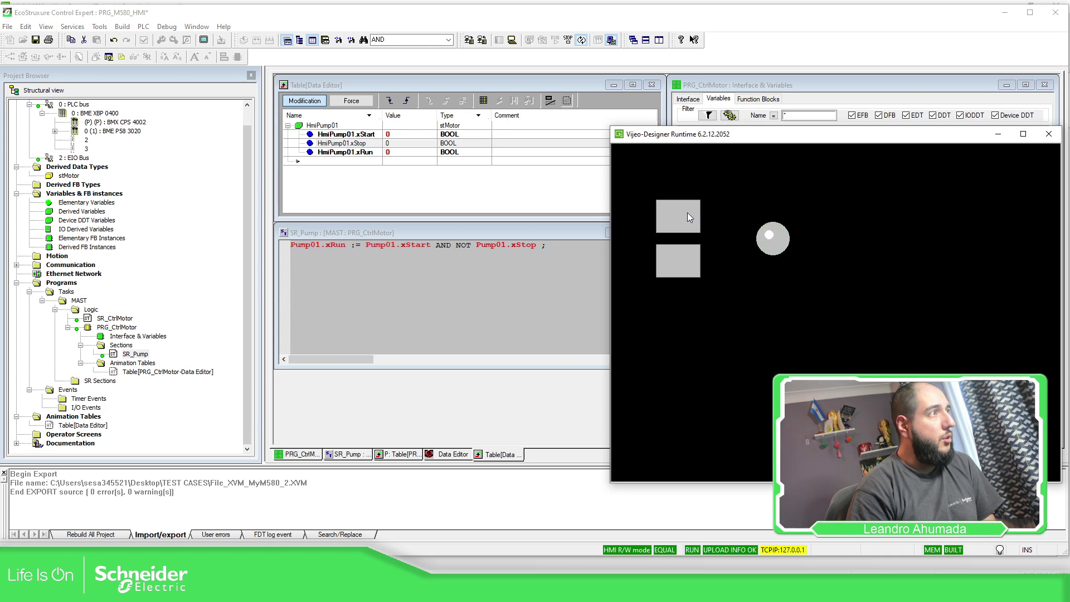
click(687, 212)
click(686, 263)
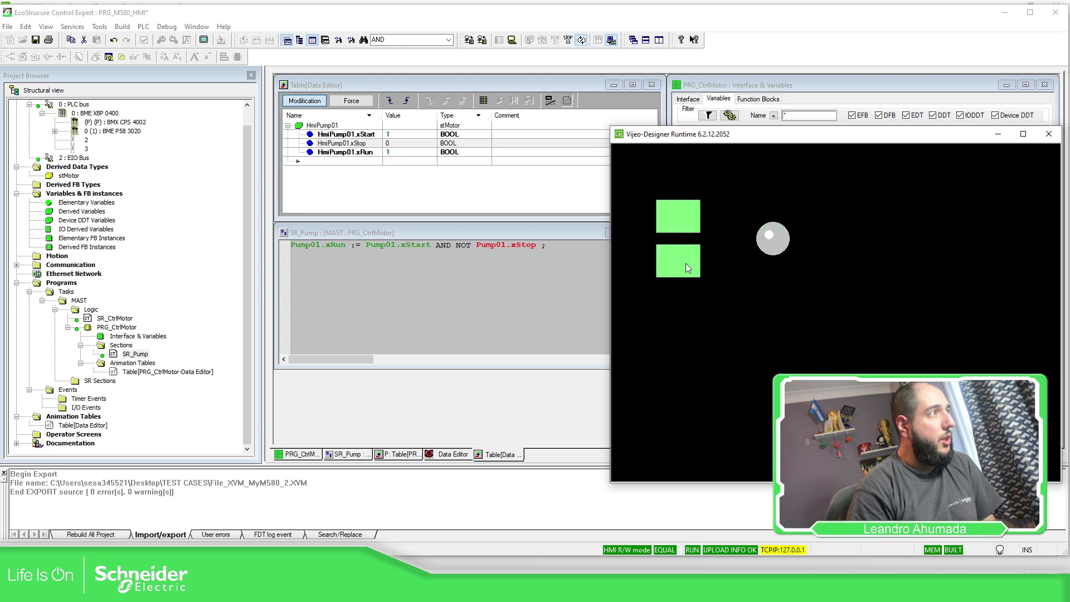
click(685, 213)
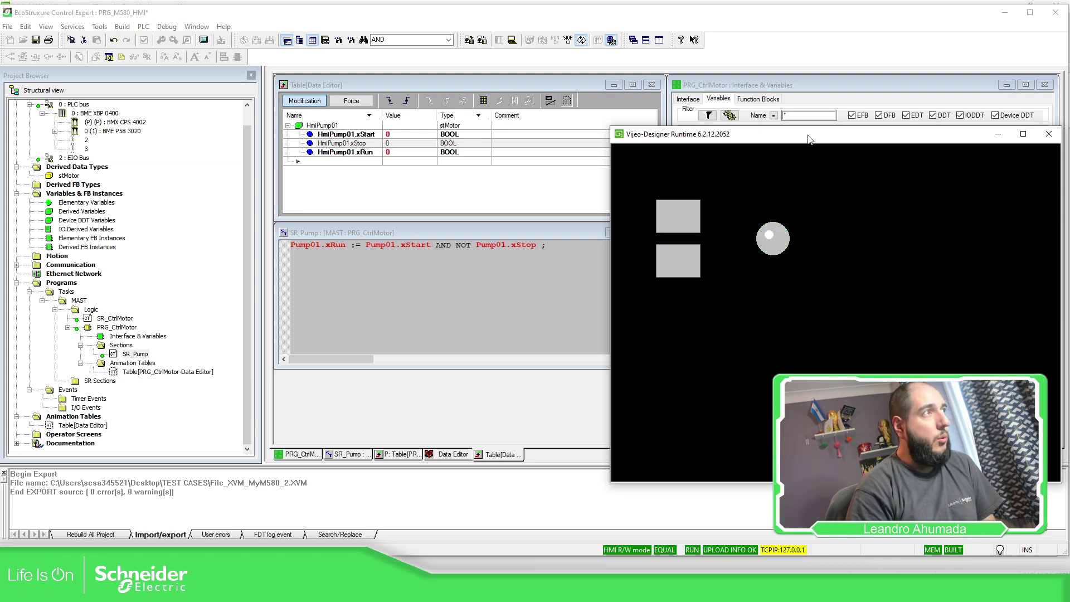
Step: Move the runtime window aside and maximize PRG_CtrlMotor's Interface & Variables to review Pump01's effective parameter HmiPump01
drag(809, 138, 360, 230)
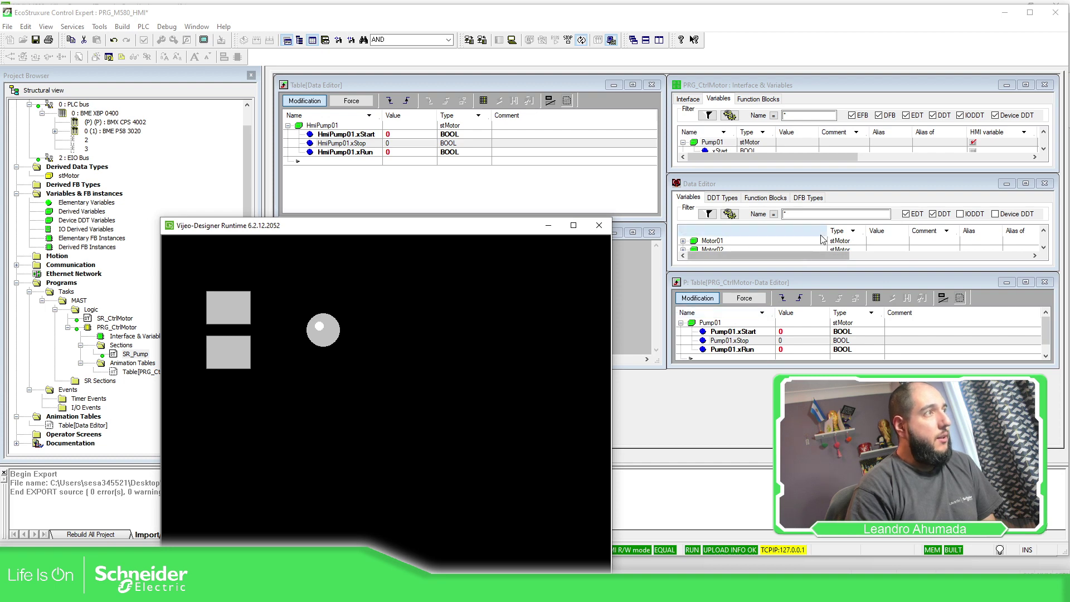
click(639, 288)
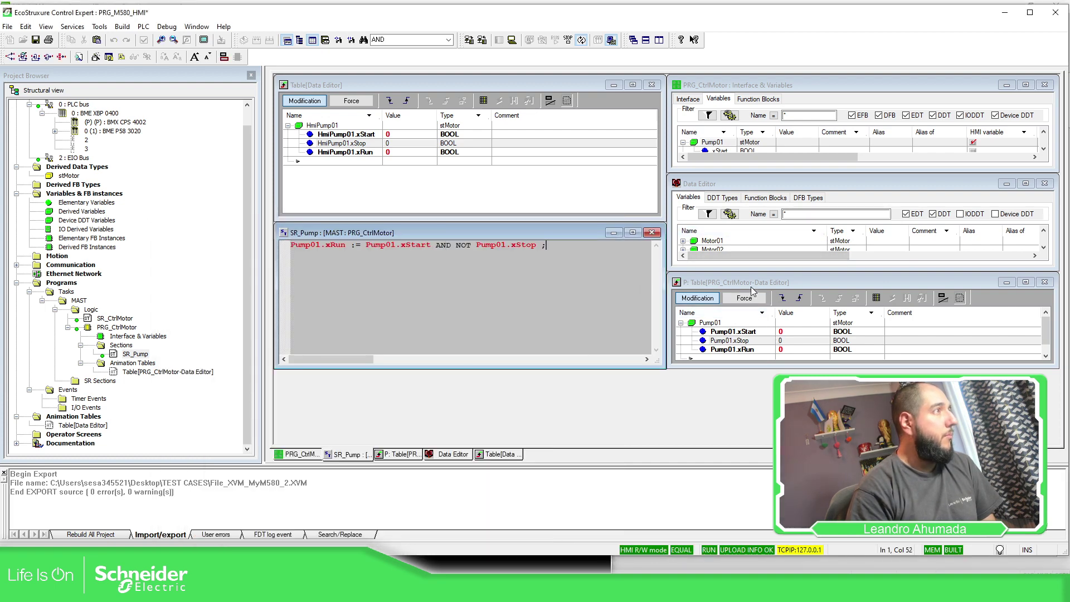
double_click(791, 82)
click(829, 125)
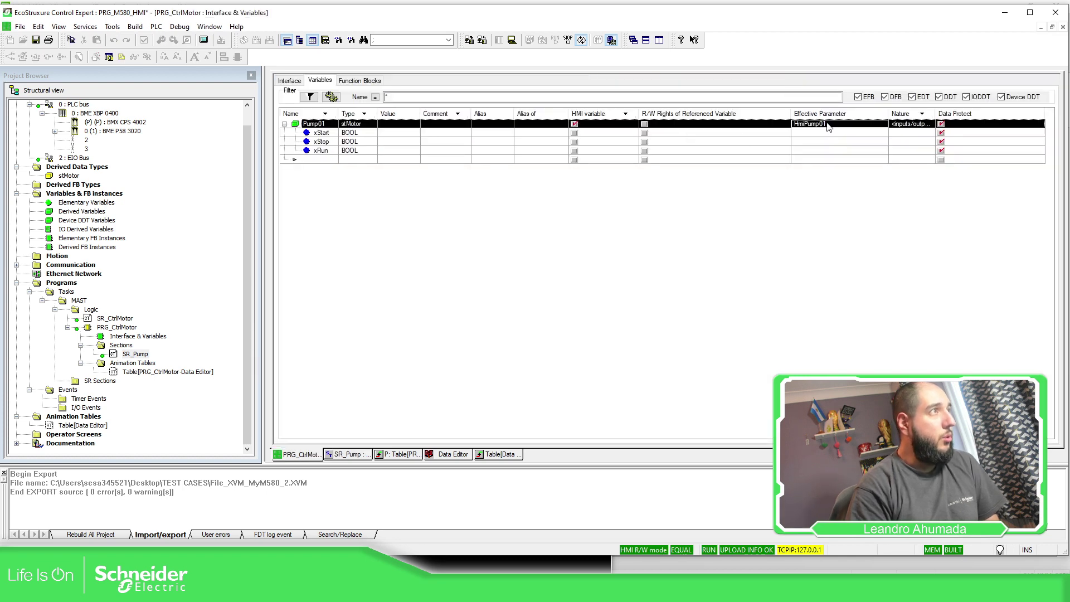